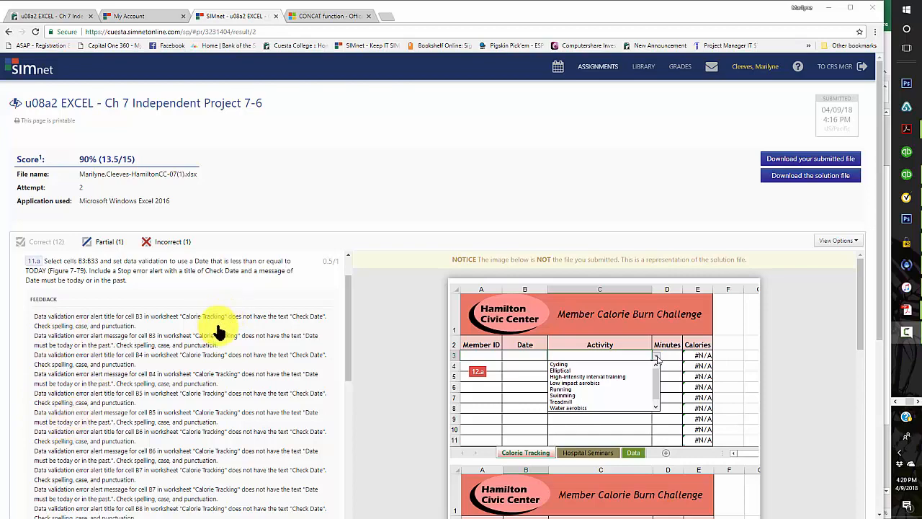
- Review the grading feedback for steps 11 and 12 of Independent Project 7-6
scroll(220, 331, down, 10)
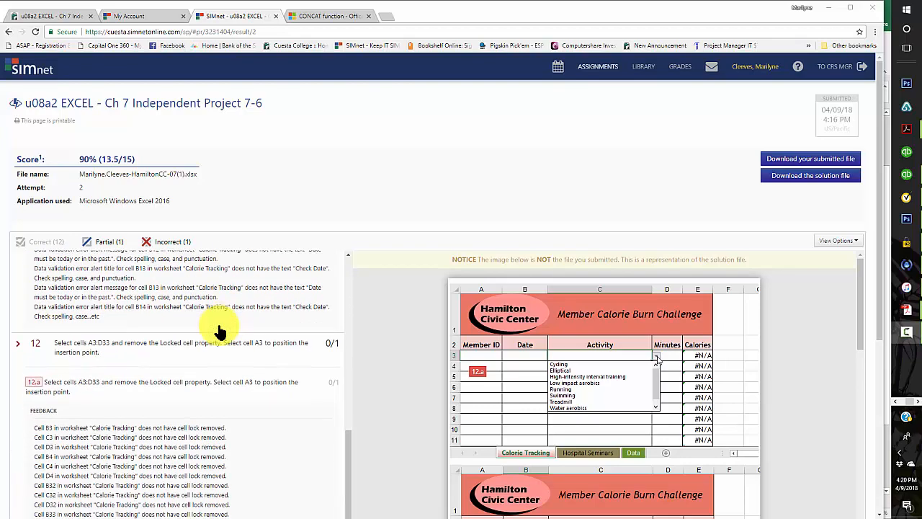
scroll(288, 354, down, 3)
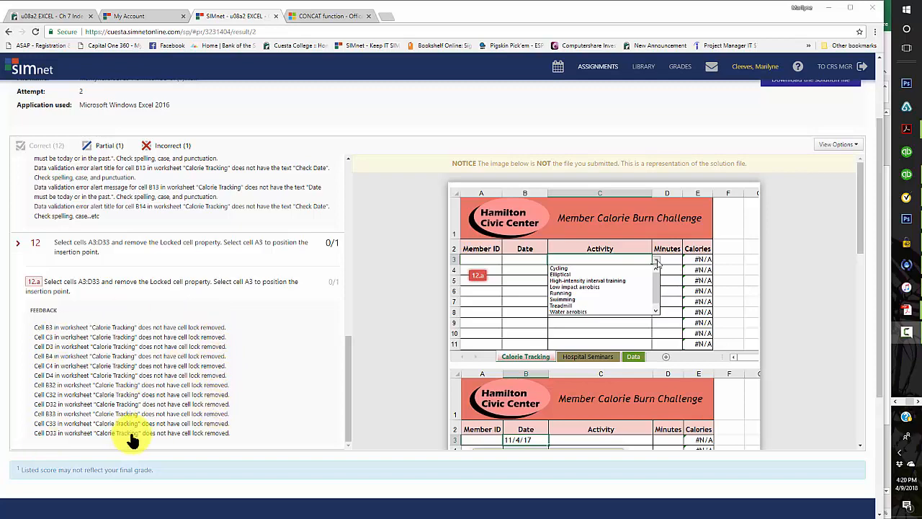
scroll(169, 383, up, 8)
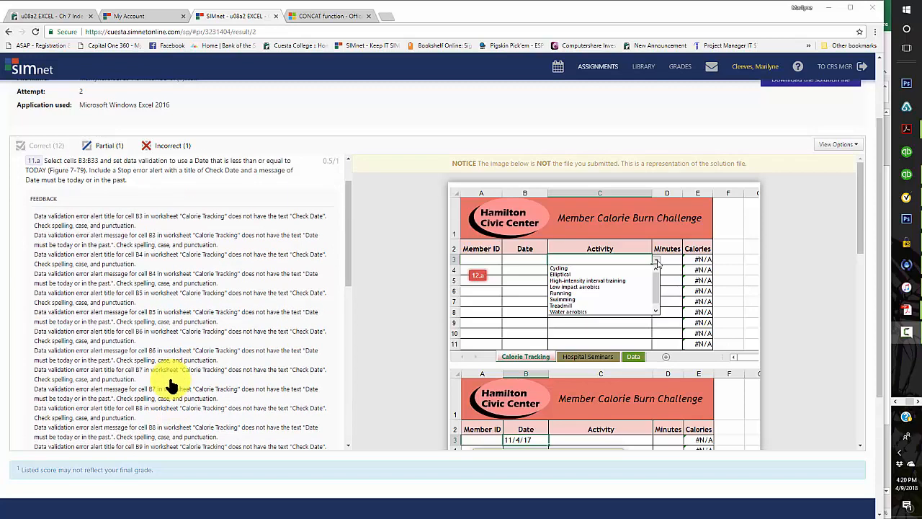
scroll(189, 367, up, 2)
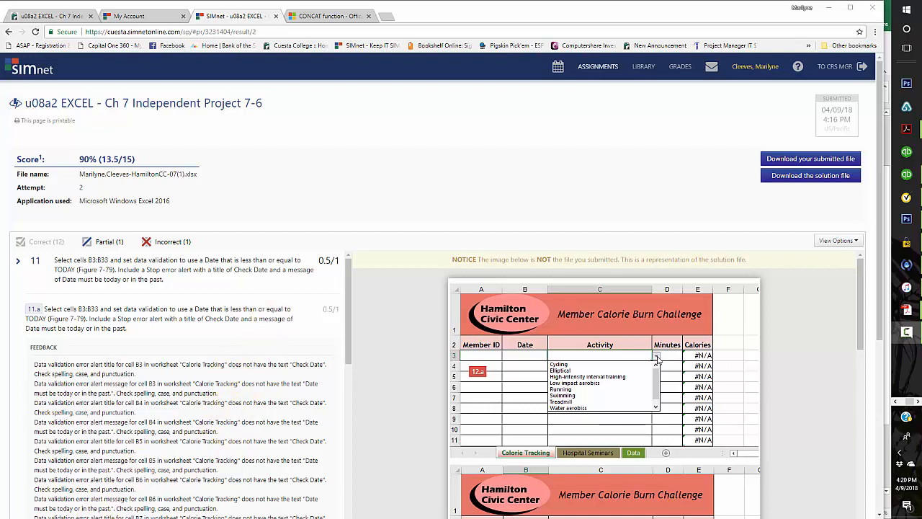
- Return to the project's assignment page, download the start file for all Office versions, and open it in Excel with editing enabled
key(alt+Left)
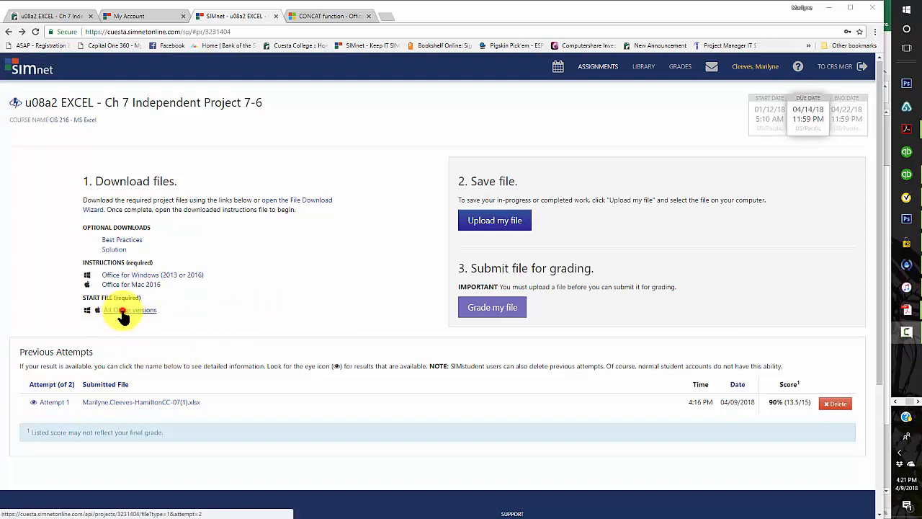
click(123, 311)
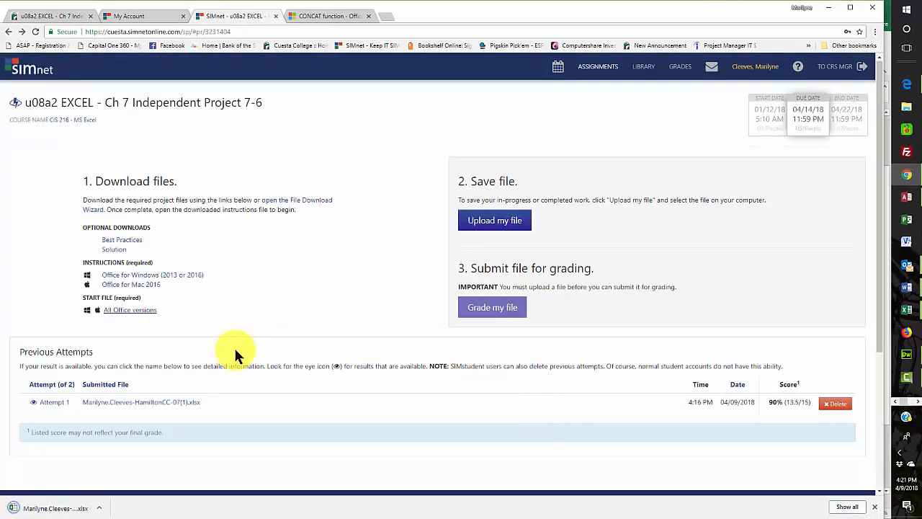
click(54, 508)
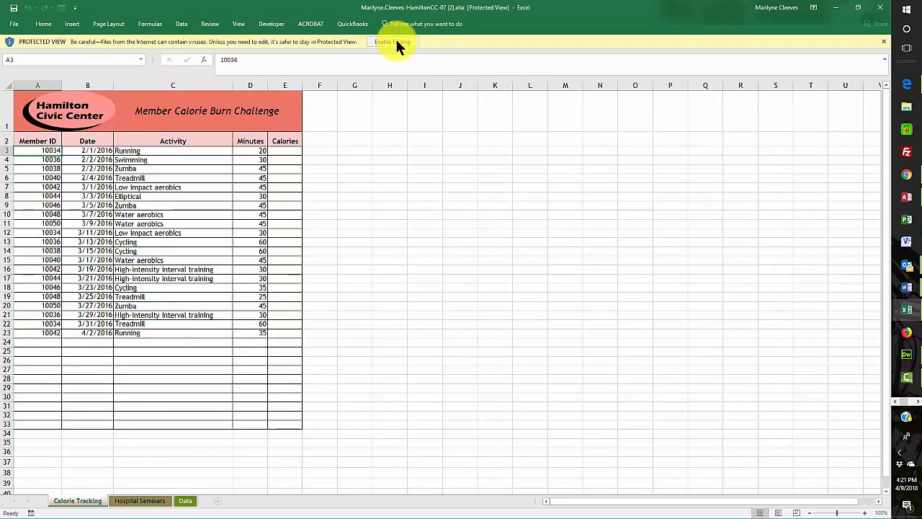
click(396, 42)
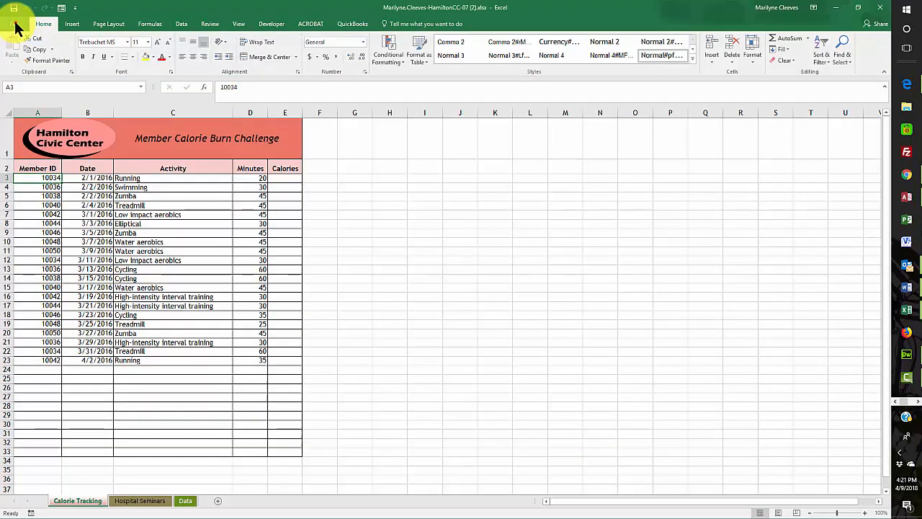
- Start saving a copy of the workbook and browse to the Documents folder on the F: drive
click(16, 25)
click(23, 120)
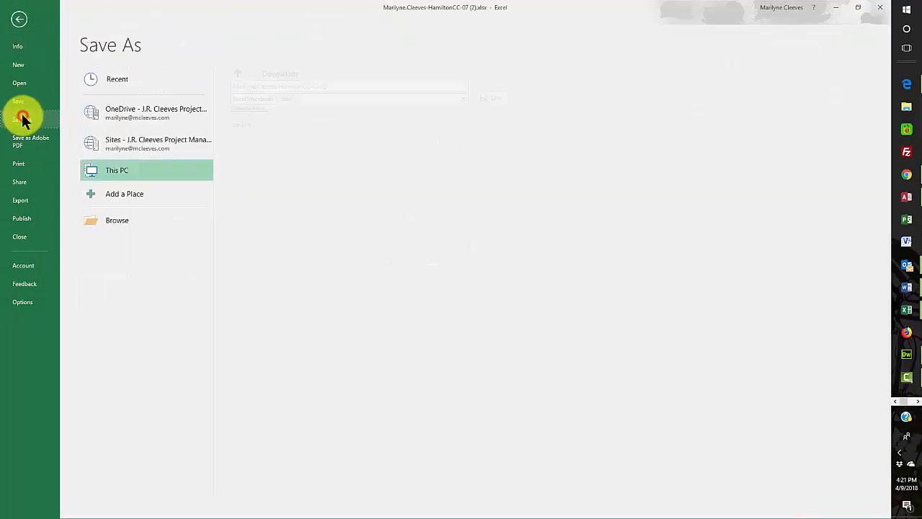
click(115, 224)
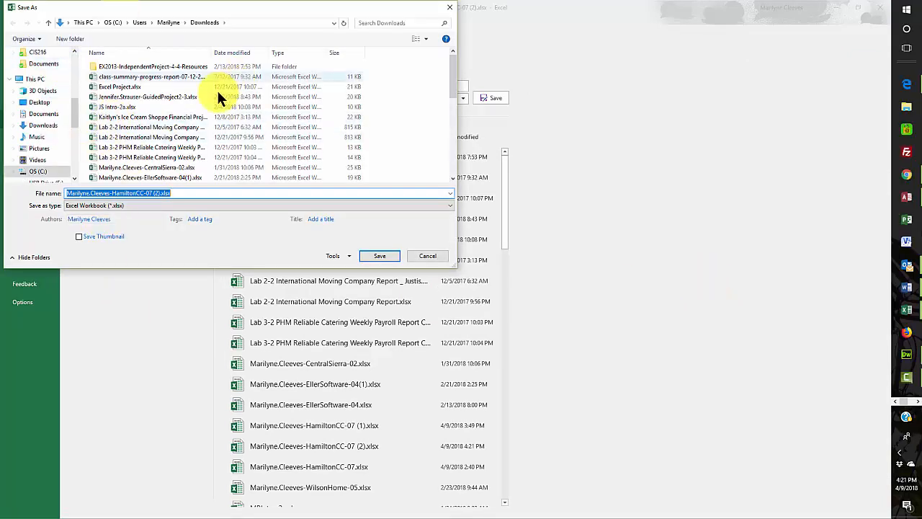
drag(76, 116, 75, 133)
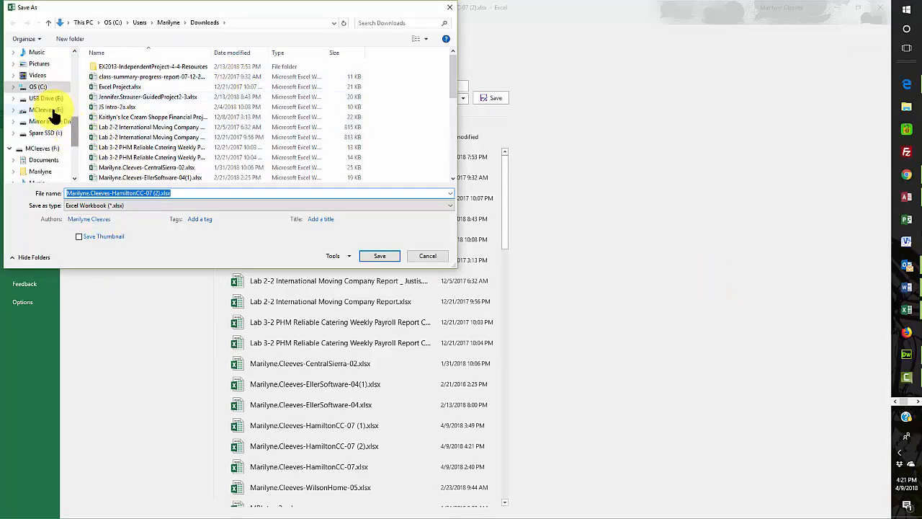
click(53, 111)
click(115, 64)
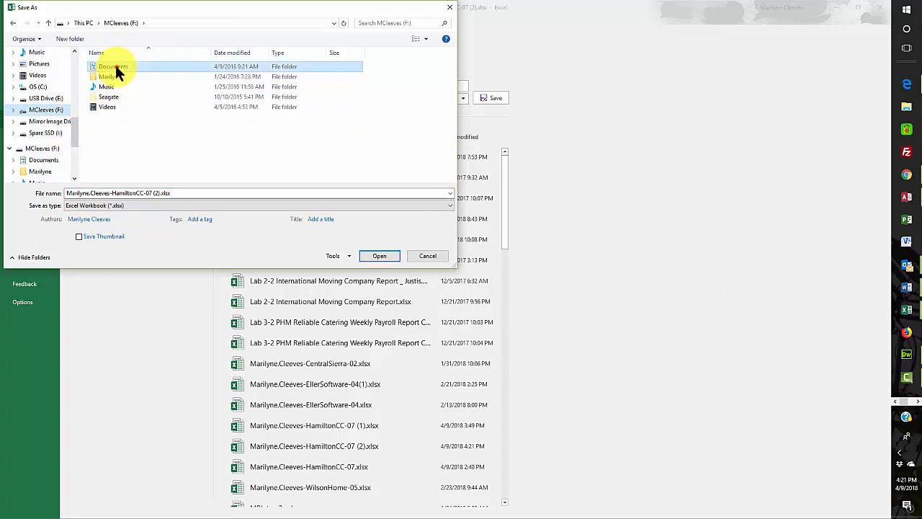
double_click(115, 65)
- Save the workbook in School > Cuesta > Credit Courses > 01 CIS 216 Excel > CIS 216 Spring 2018 > Student Files > u08a1
scroll(148, 152, down, 3)
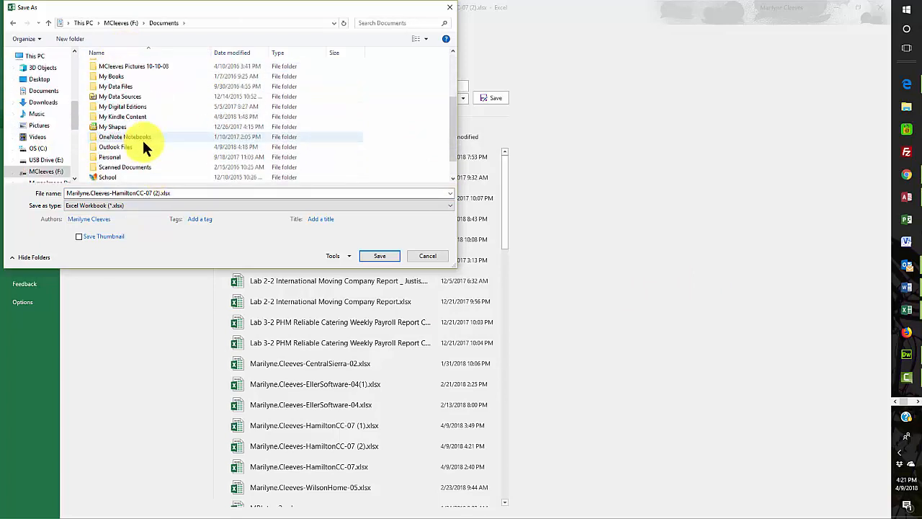
double_click(115, 158)
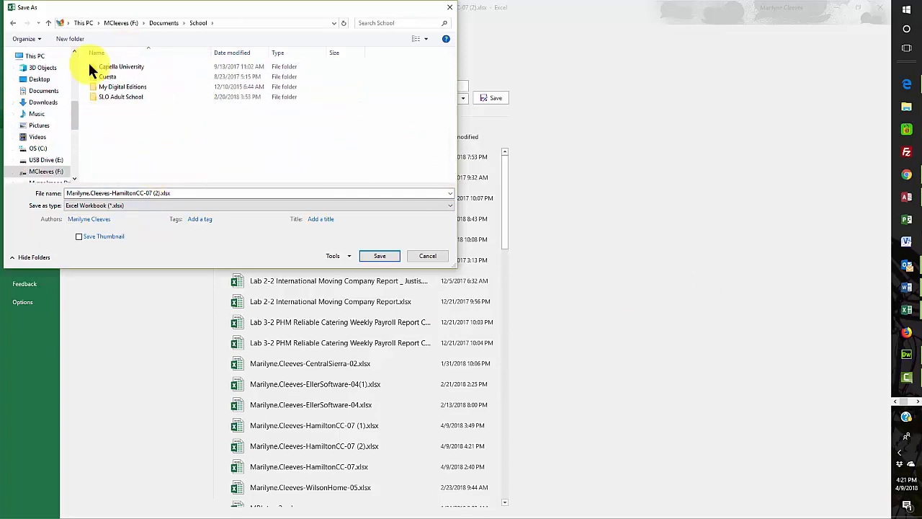
double_click(103, 77)
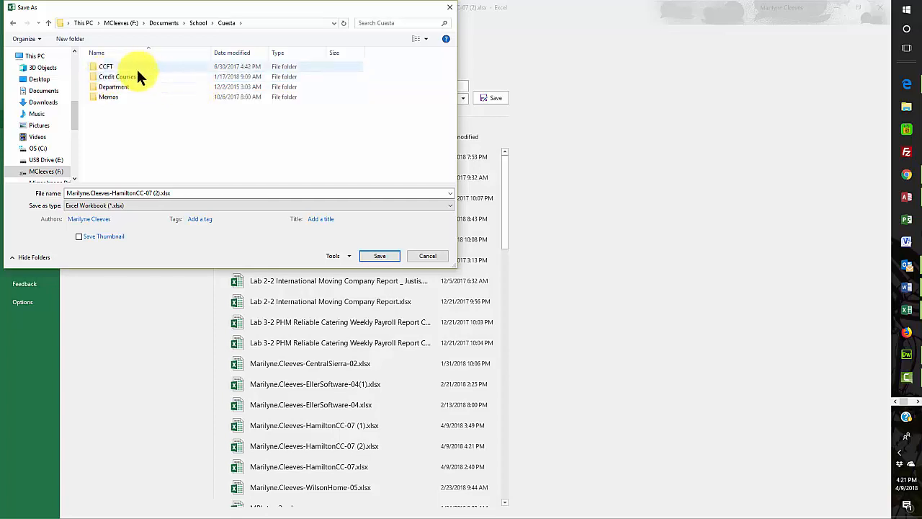
double_click(135, 75)
click(128, 66)
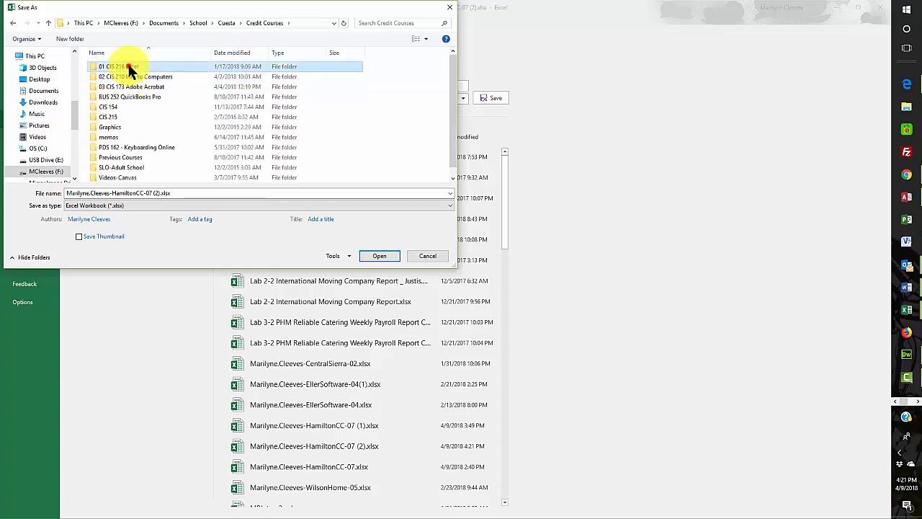
double_click(128, 67)
double_click(147, 65)
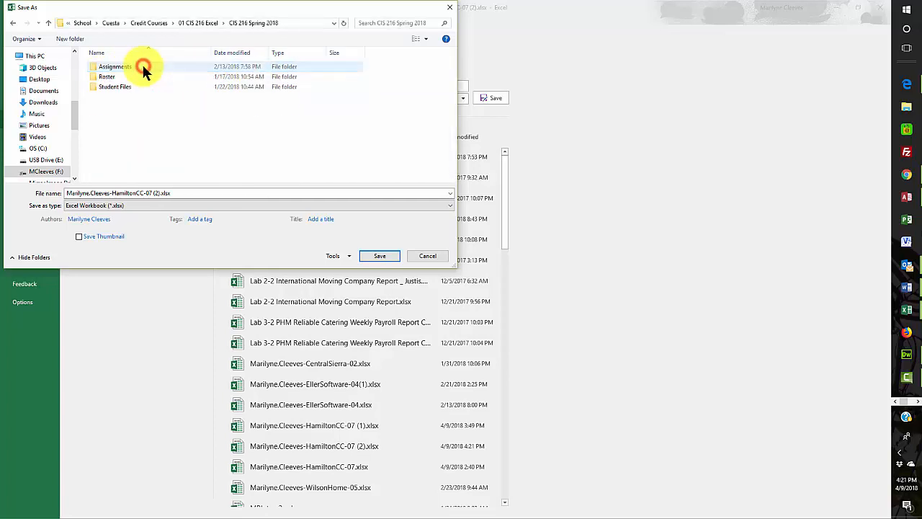
click(120, 85)
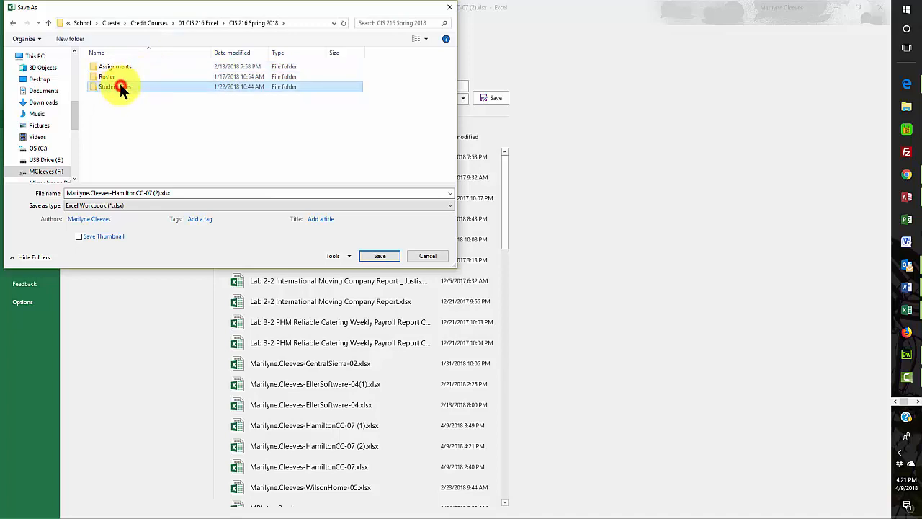
double_click(119, 85)
double_click(115, 137)
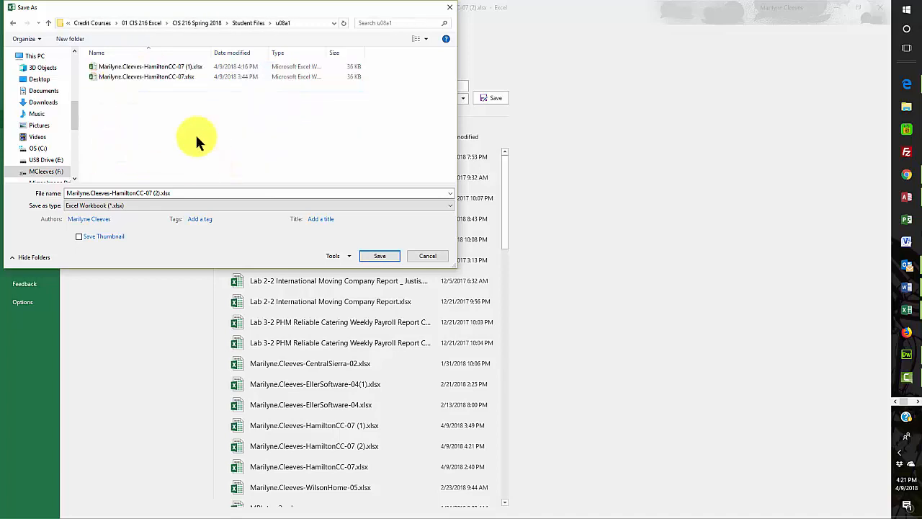
click(382, 259)
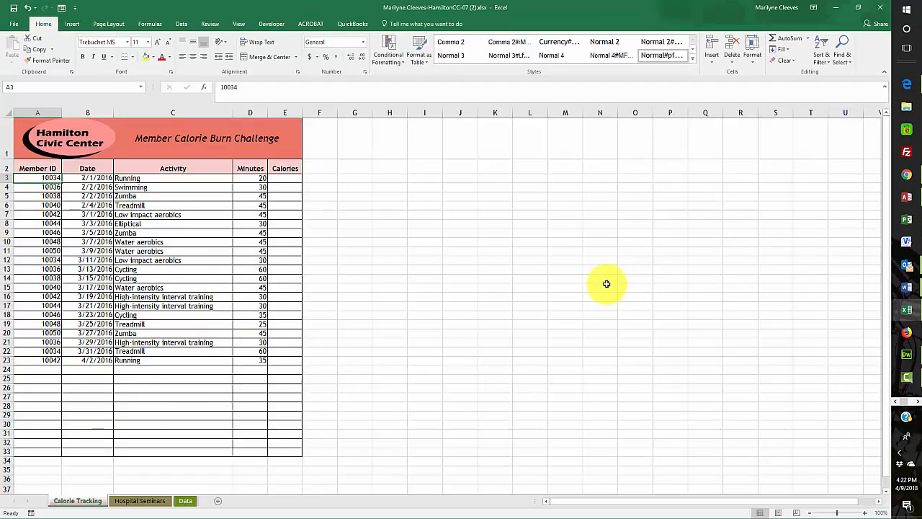
- Bring the Project 7-6 instructions PDF in Acrobat over the workbook and read its first page
click(1, 507)
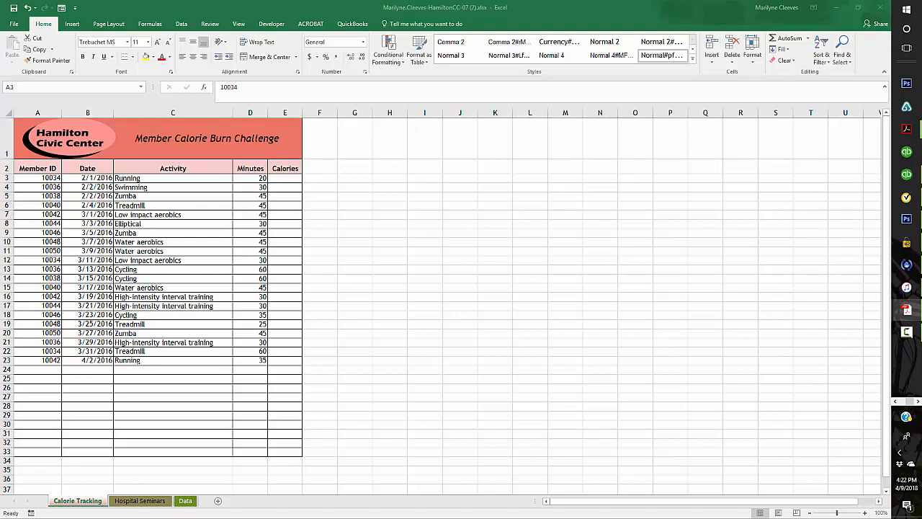
drag(0, 72, 634, 39)
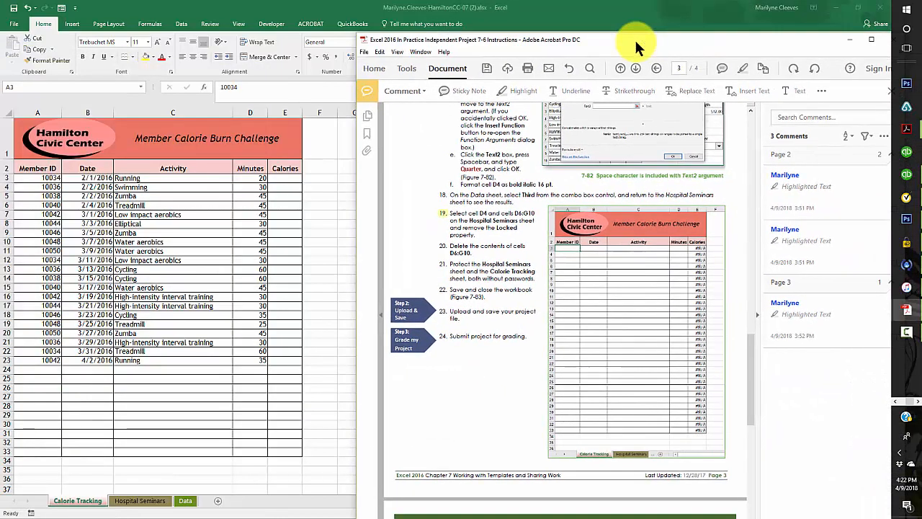
scroll(437, 253, up, 20)
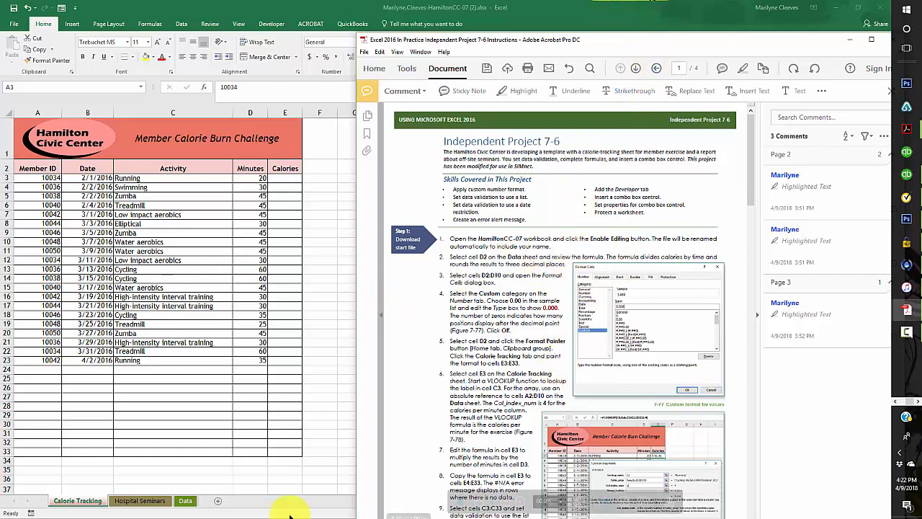
- Review the formula in cell D2 on the Data sheet, showing all formulas briefly and hiding them again
click(186, 502)
click(186, 501)
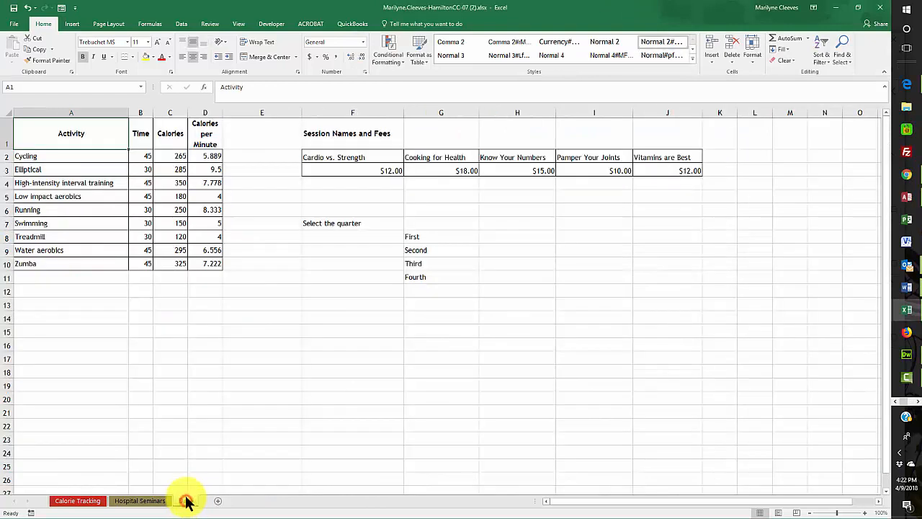
click(205, 155)
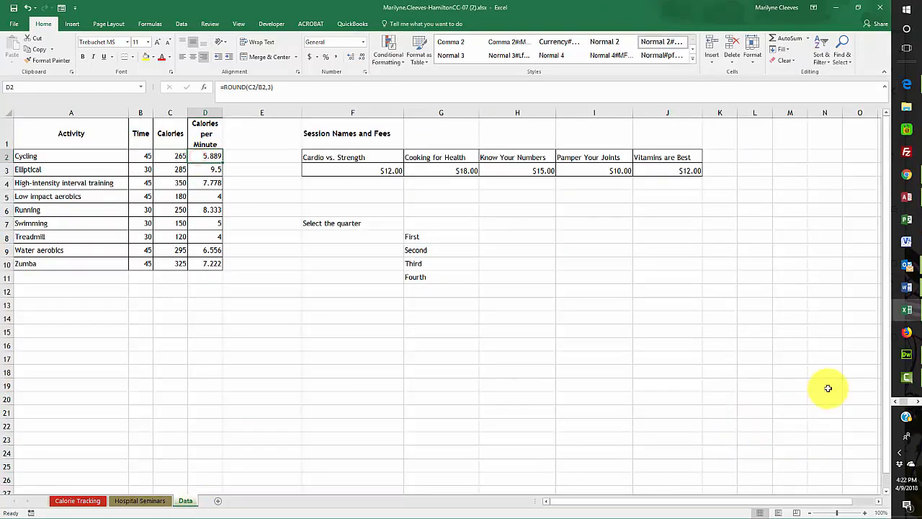
key(ctrl+grave)
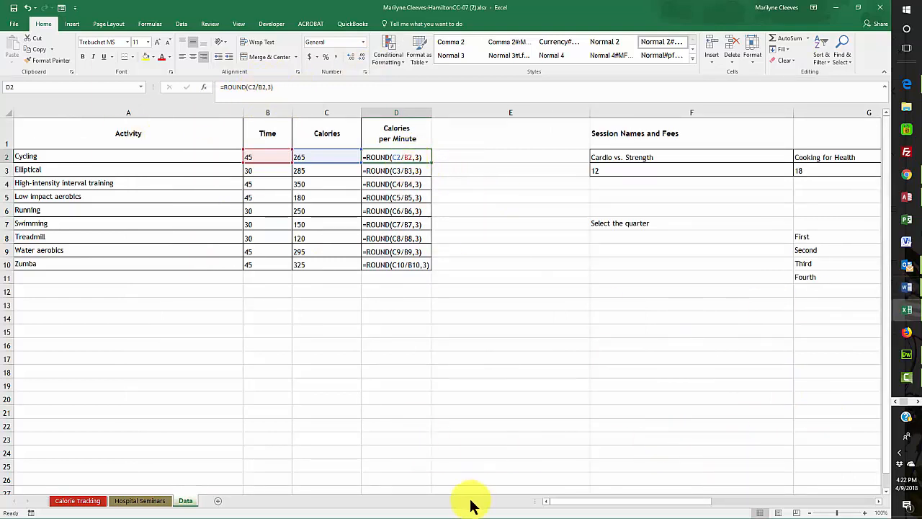
key(ctrl+grave)
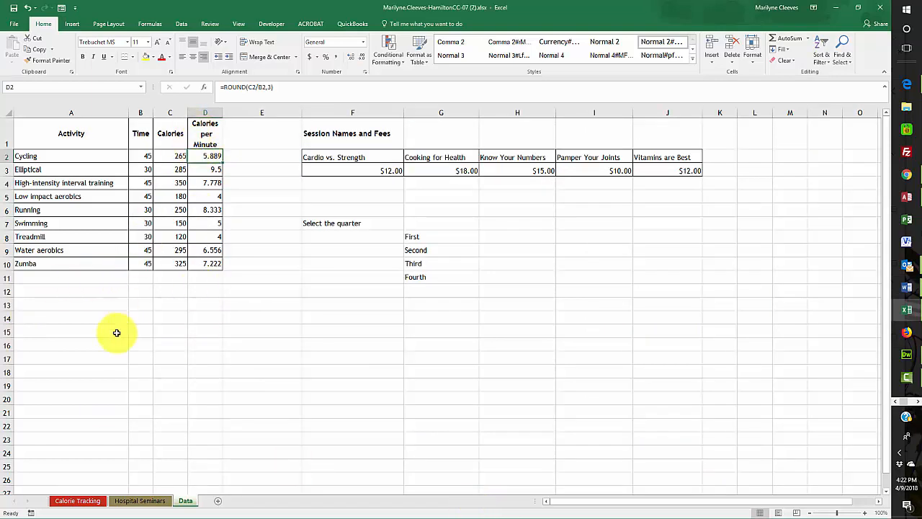
- Bring up the Project 7-6 instructions PDF in Acrobat, move it off the workbook, and return to the Data sheet in Excel
click(1, 500)
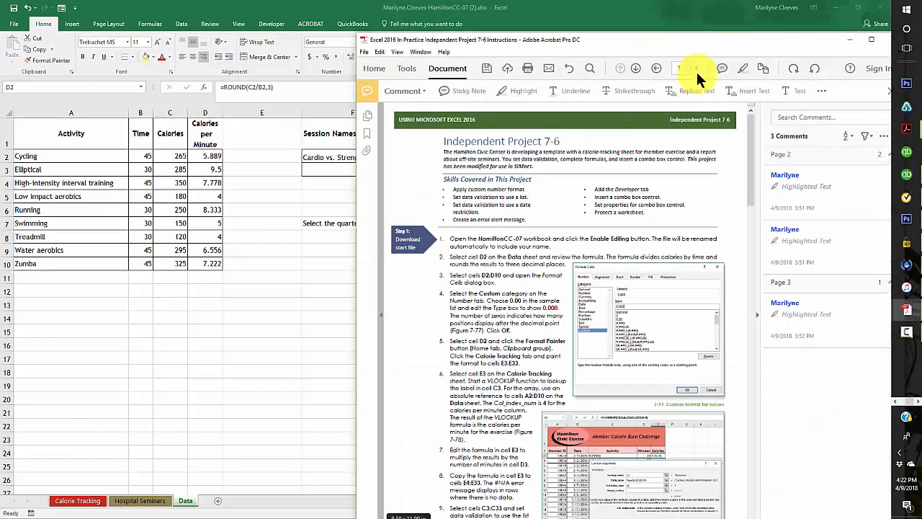
drag(621, 42, 0, 3)
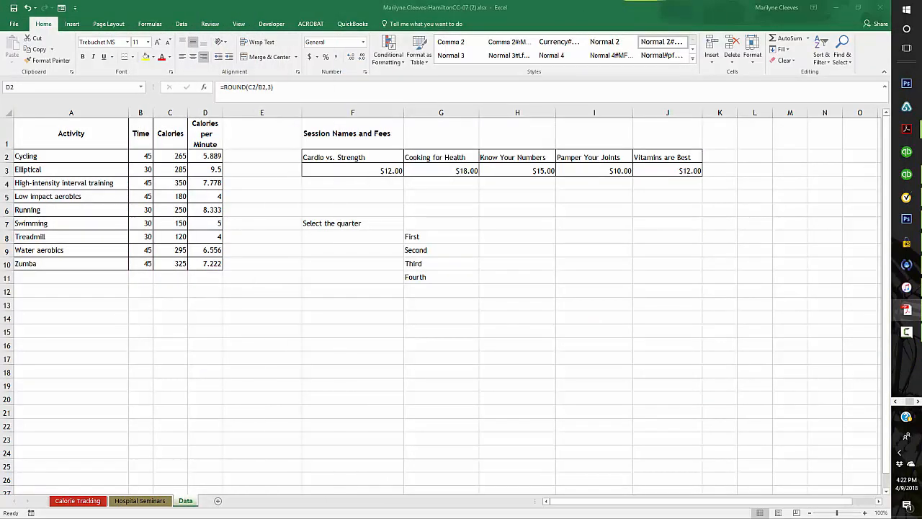
click(203, 156)
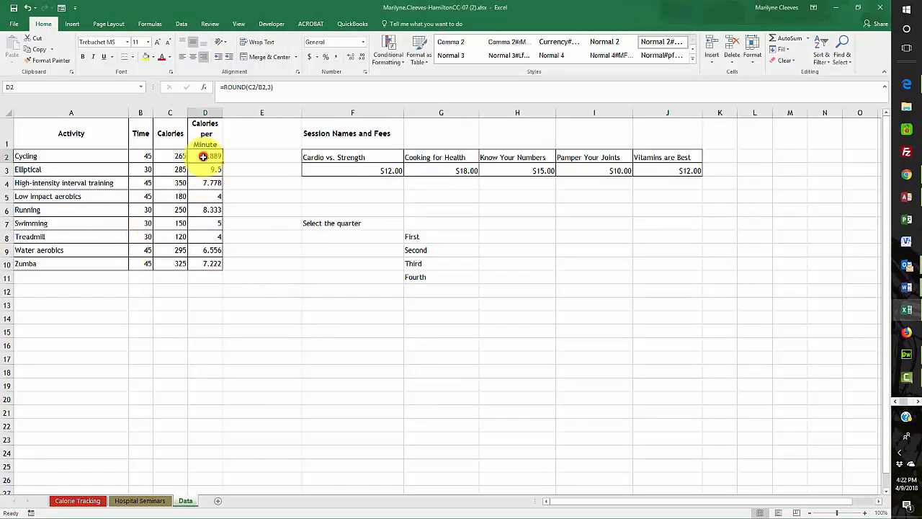
- Apply the custom number format 0.000 to cells D2:D10 on the Data sheet and save the workbook
drag(203, 156, 220, 263)
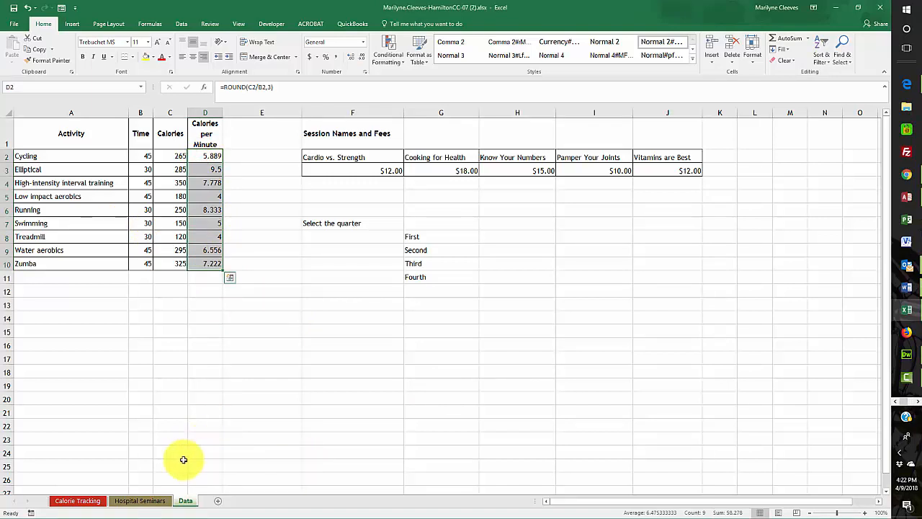
click(365, 72)
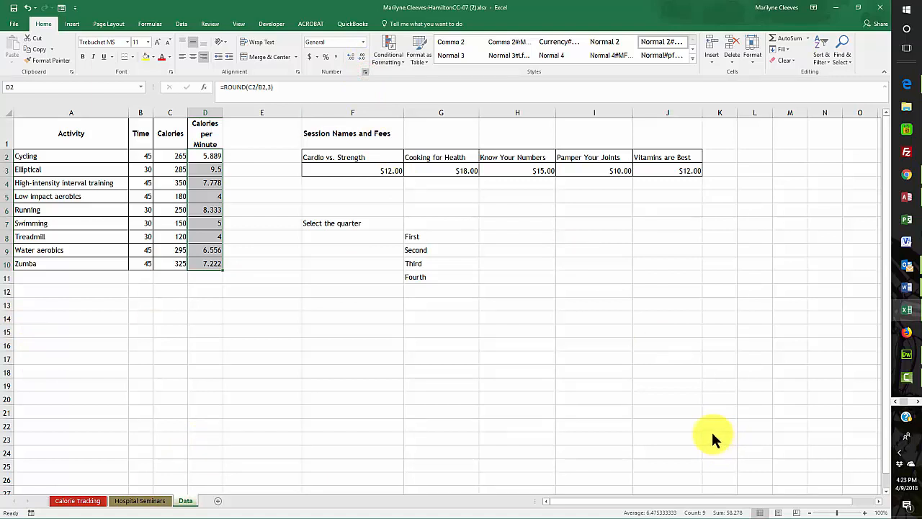
click(364, 72)
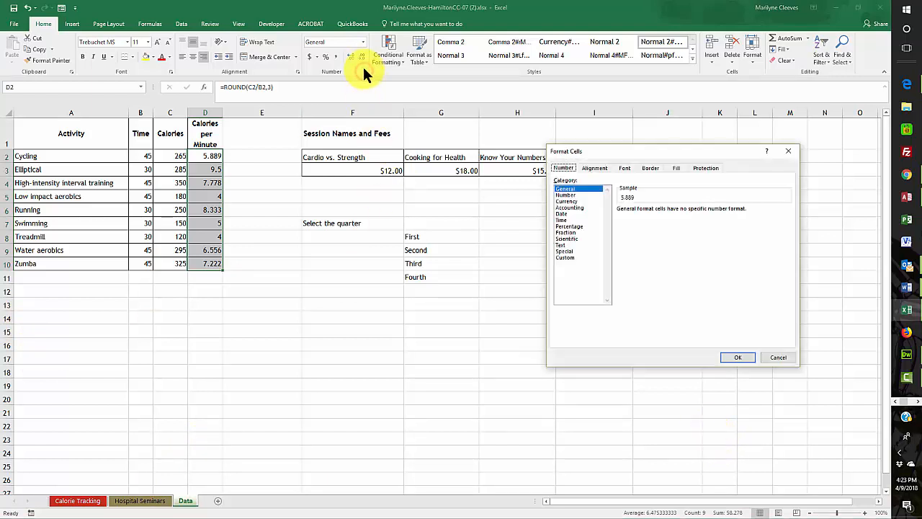
click(563, 257)
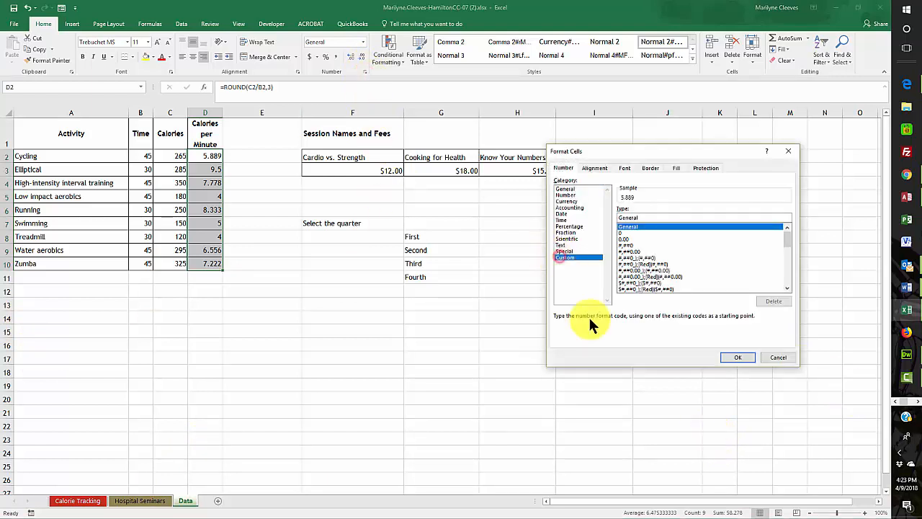
click(619, 239)
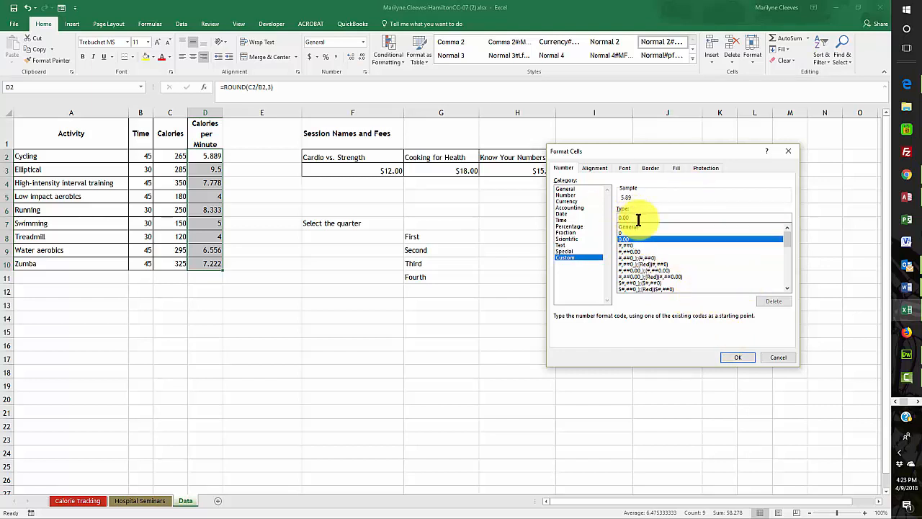
click(638, 220)
text(0)
click(739, 358)
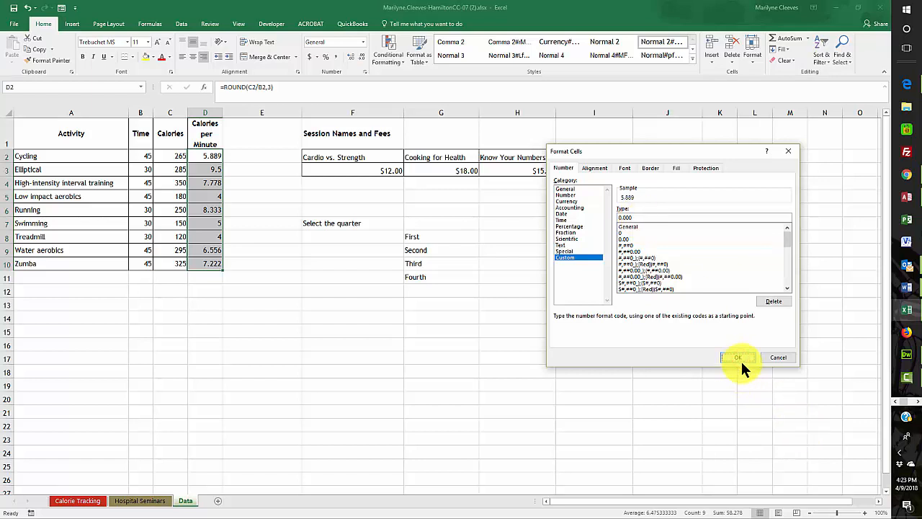
click(739, 358)
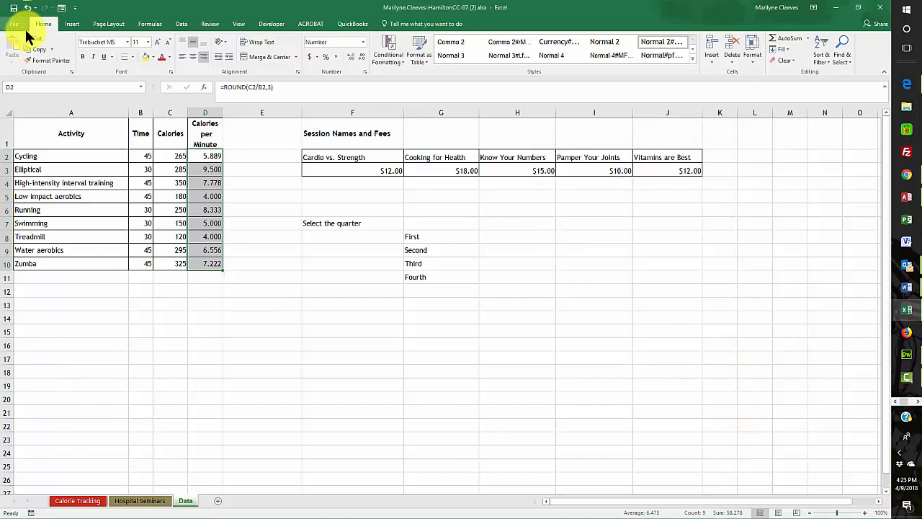
click(13, 9)
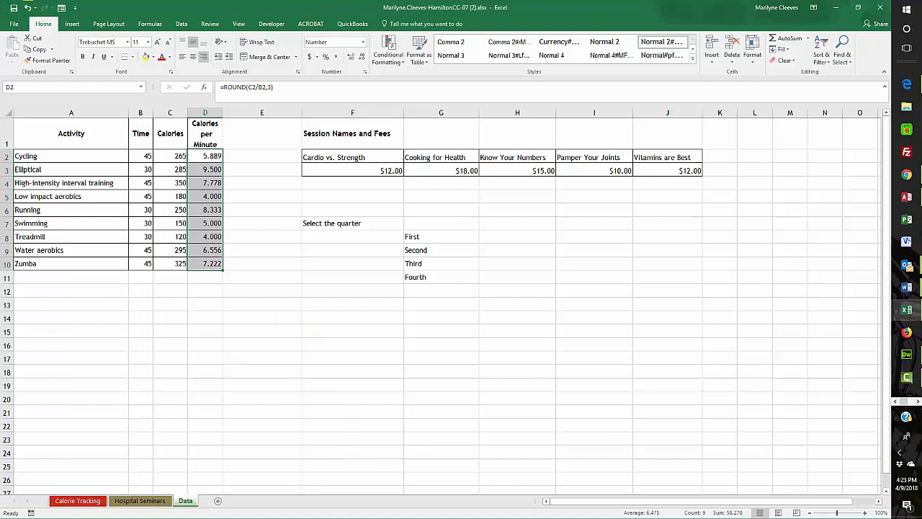
- Copy the formatting of cell D2 on the Data sheet to cells E3:E33 on the Calorie Tracking sheet with Format Painter
key(alt+Tab)
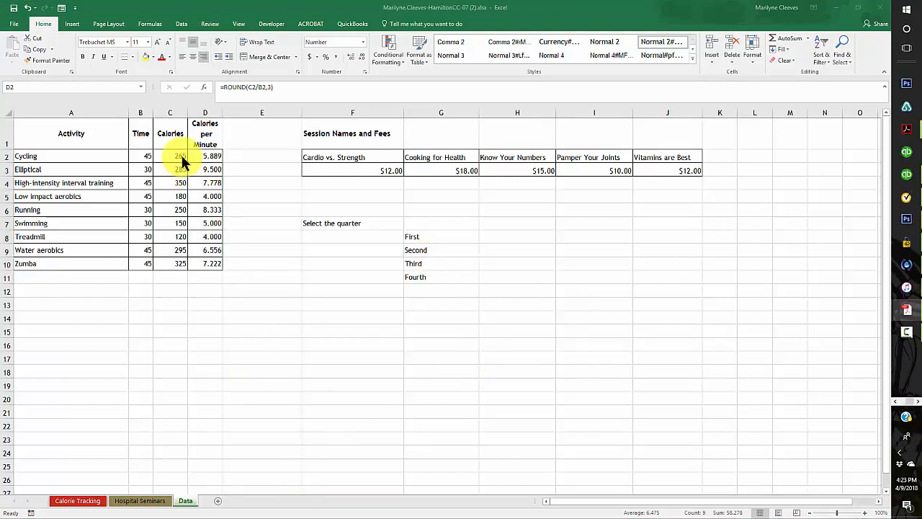
click(206, 155)
click(207, 155)
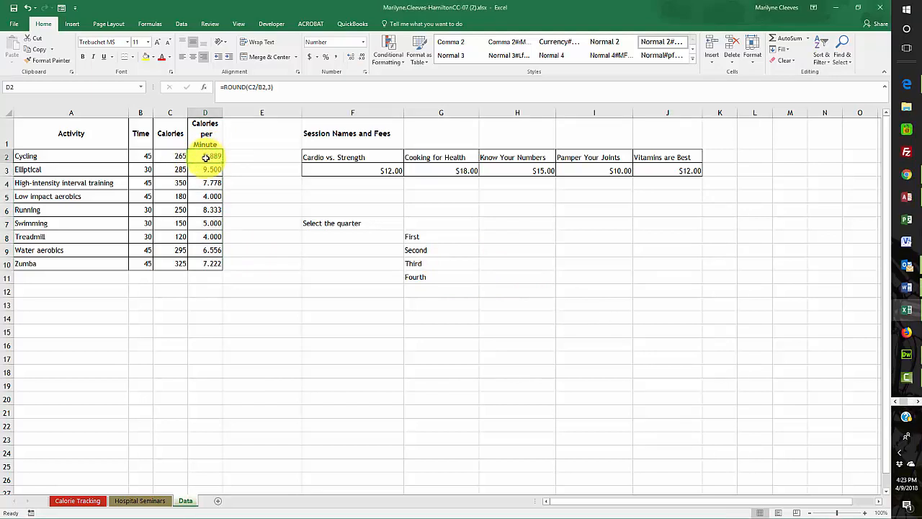
click(34, 62)
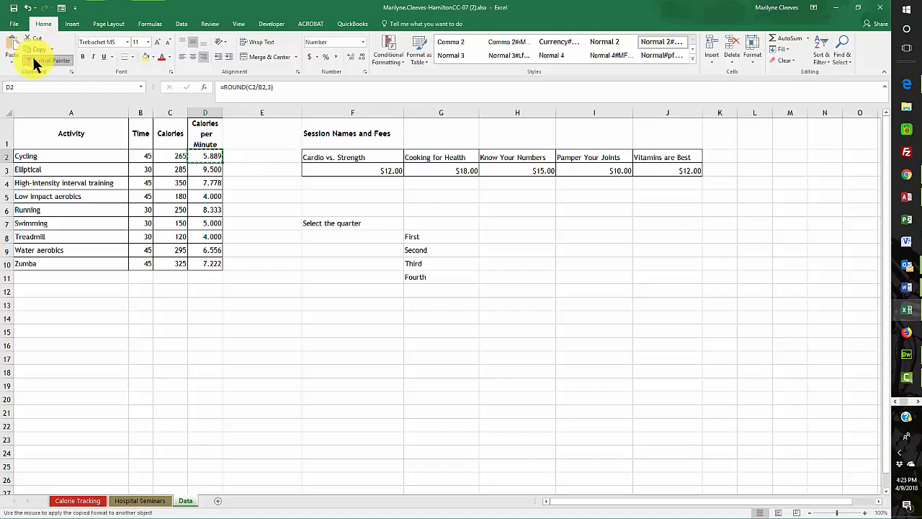
click(69, 502)
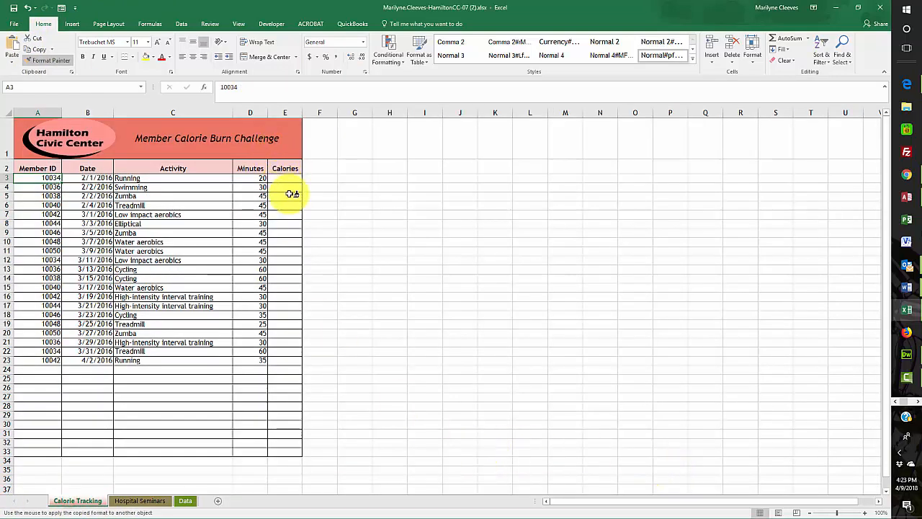
mouse_move(292, 178)
mouse_down()
mouse_move(298, 392)
mouse_move(288, 449)
mouse_up()
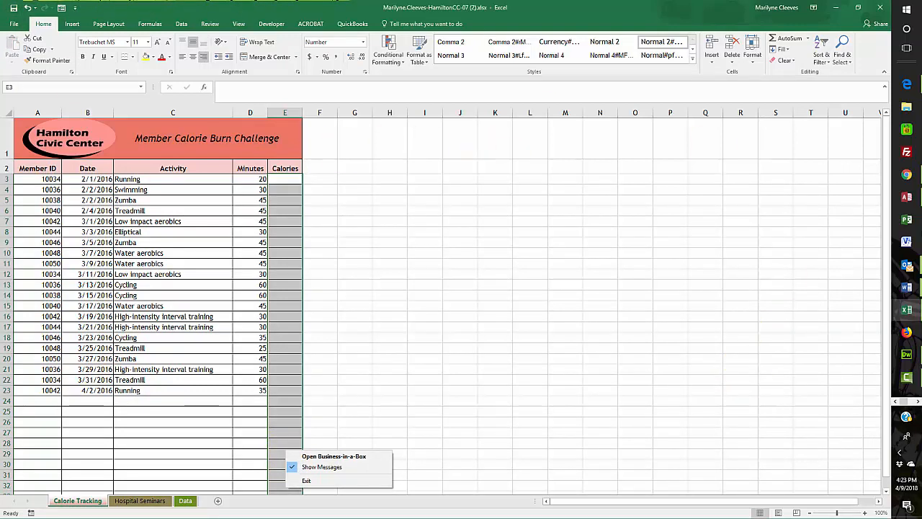
- Start a VLOOKUP function in cell E3 of the Calorie Tracking sheet with C3 as the lookup value
key(alt+Tab)
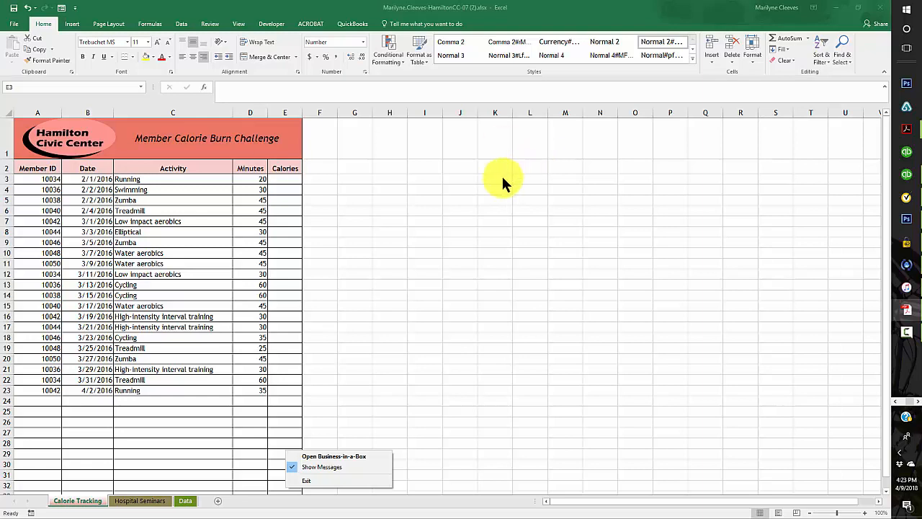
click(279, 179)
click(280, 176)
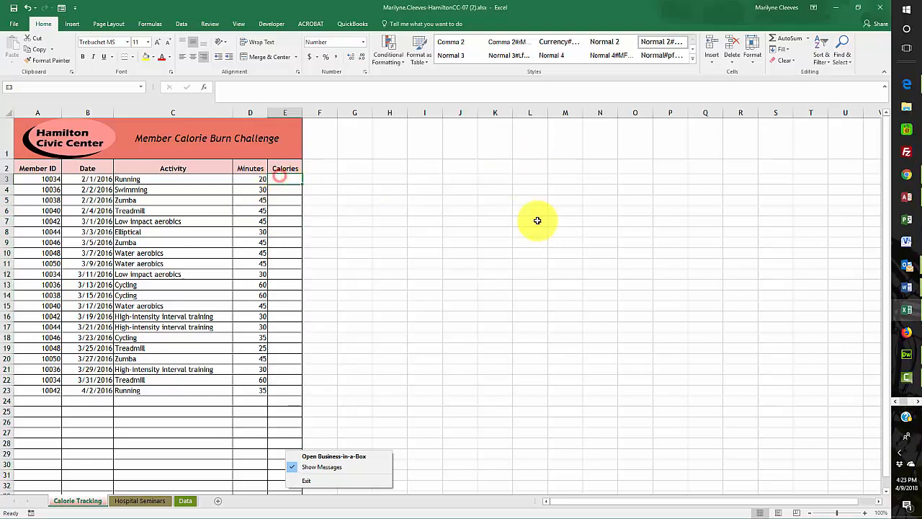
click(149, 24)
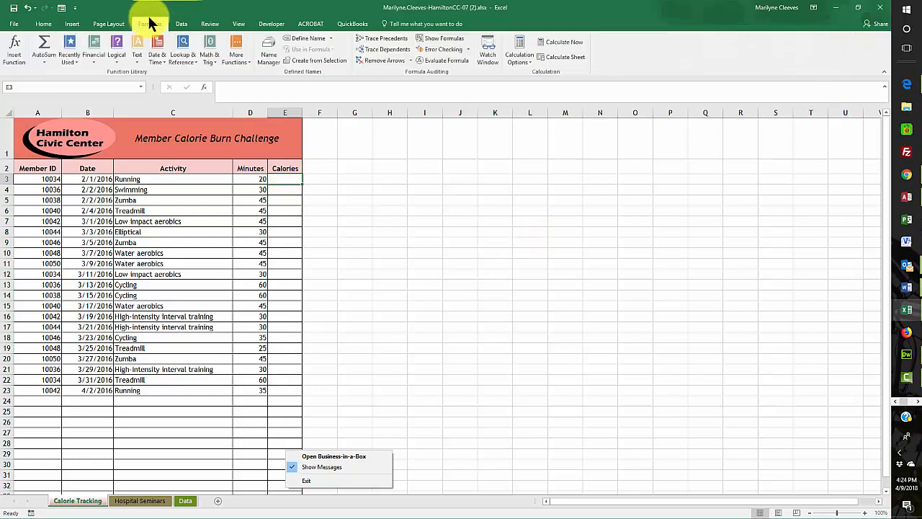
click(186, 56)
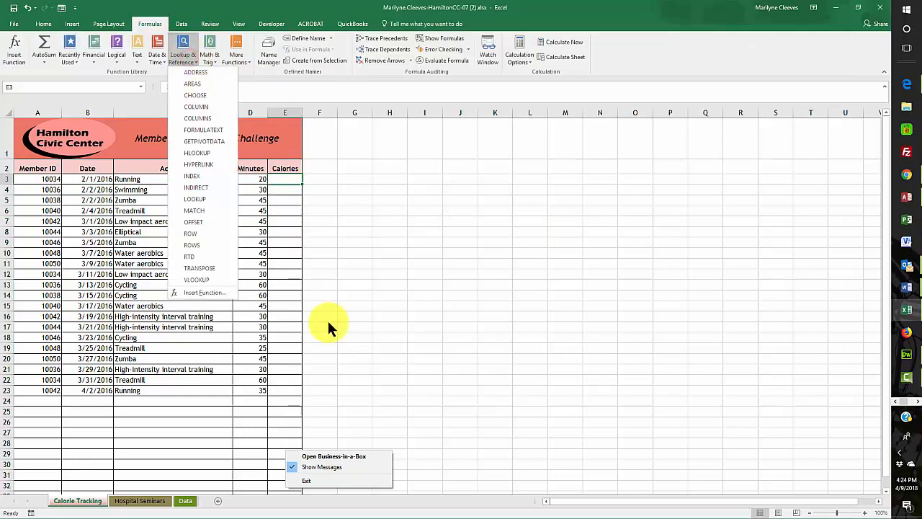
click(207, 276)
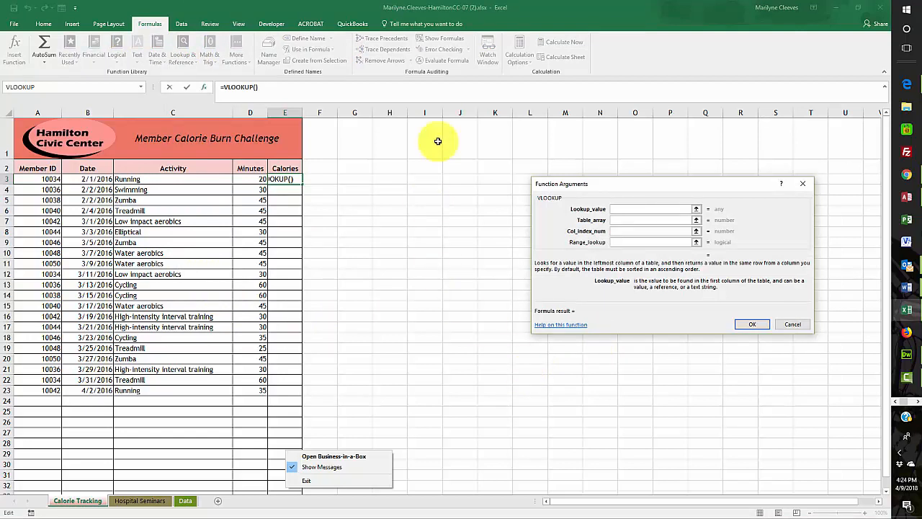
click(137, 178)
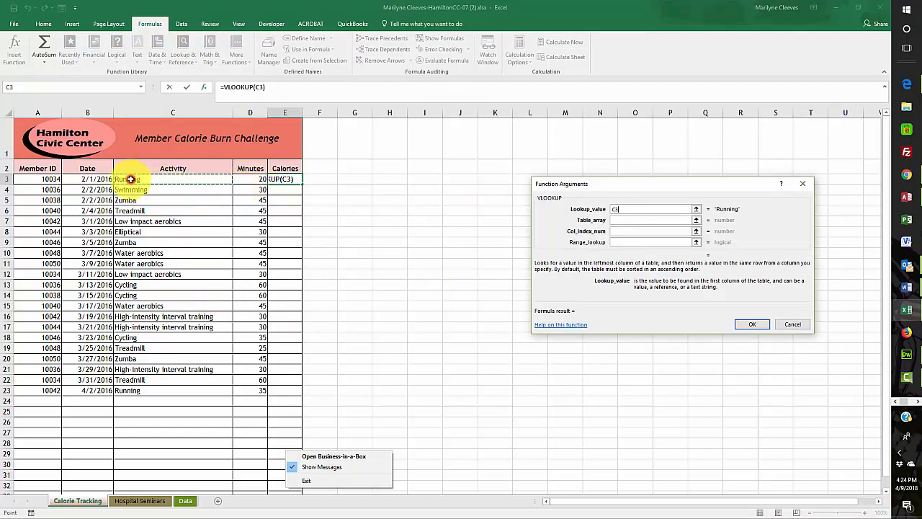
- Complete the VLOOKUP with the absolute range Data!$A$2:$D$10 as table array and 4 as column index number
click(615, 219)
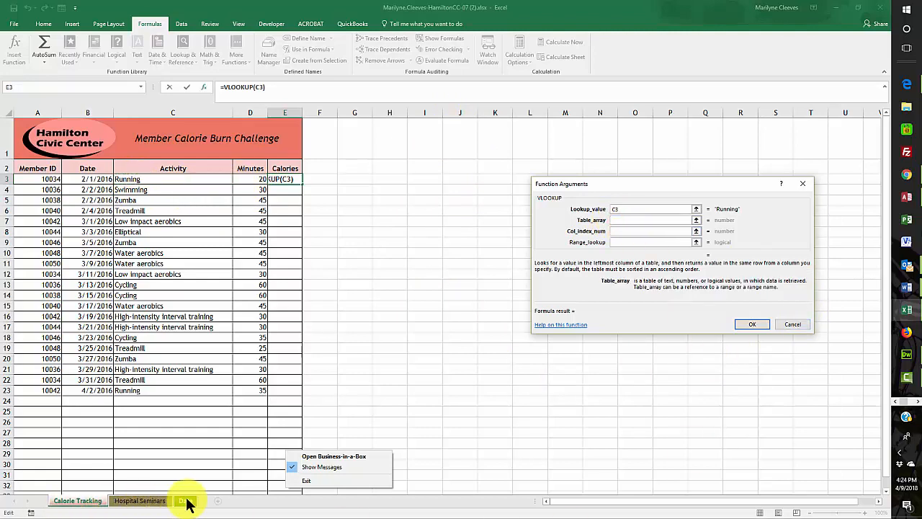
click(185, 500)
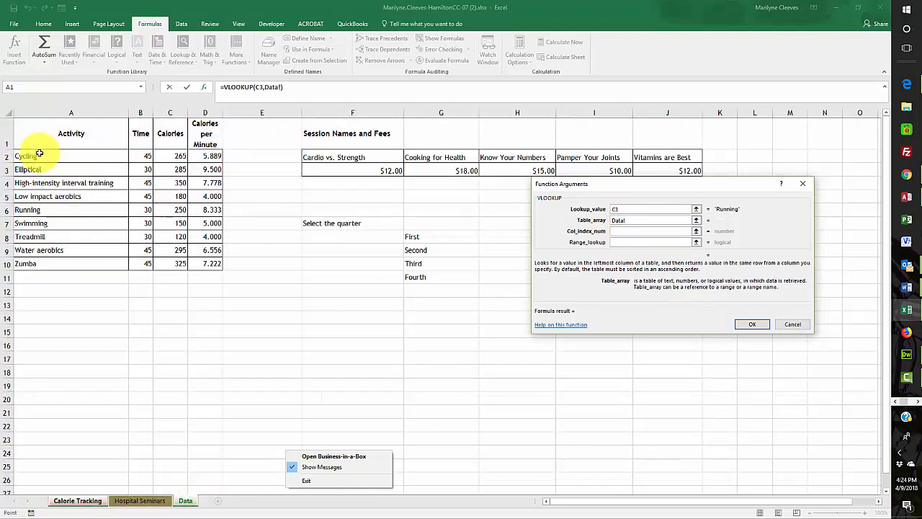
drag(27, 153, 208, 265)
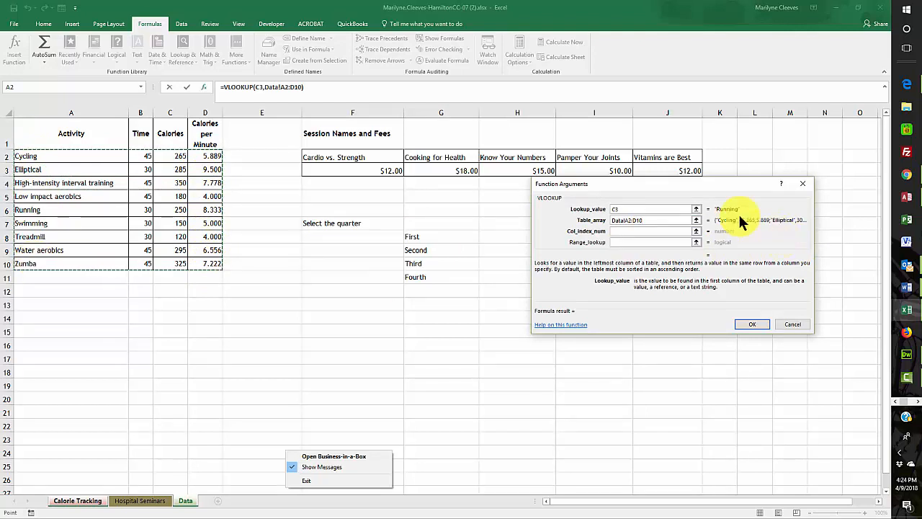
key(F4)
click(648, 231)
click(625, 231)
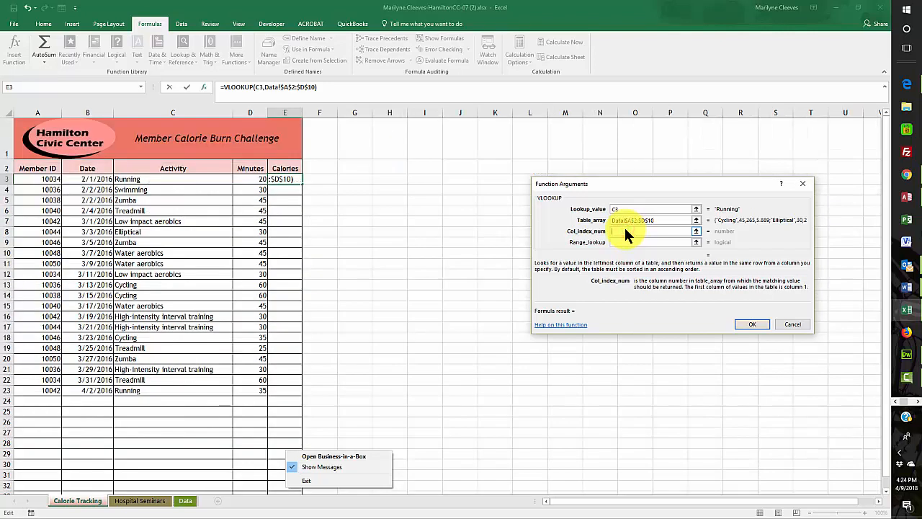
text(4)
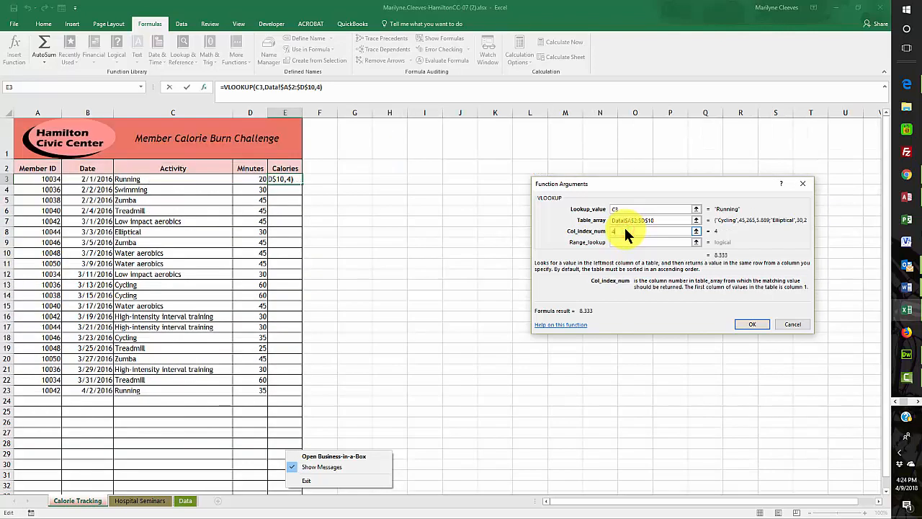
click(752, 318)
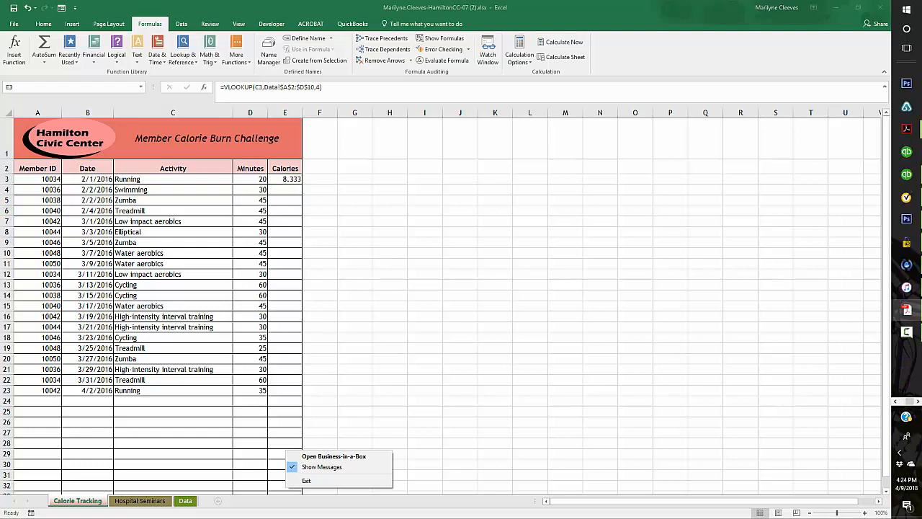
- Edit the formula in cell E3 to multiply the VLOOKUP result by the minutes in D3
click(327, 86)
click(327, 87)
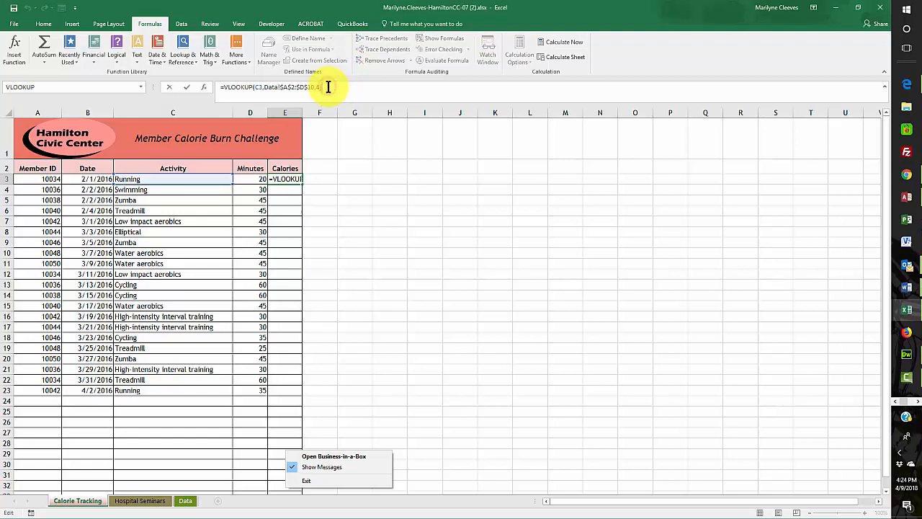
text(*)
click(247, 178)
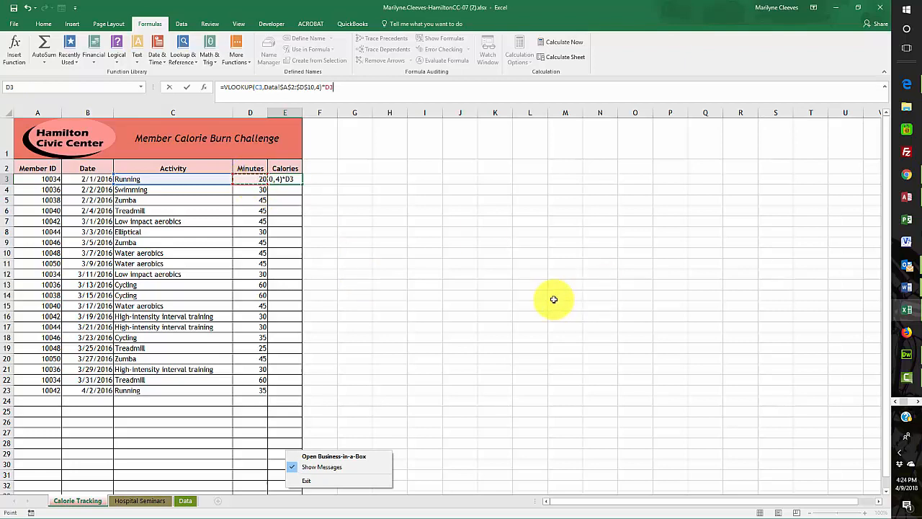
key(Return)
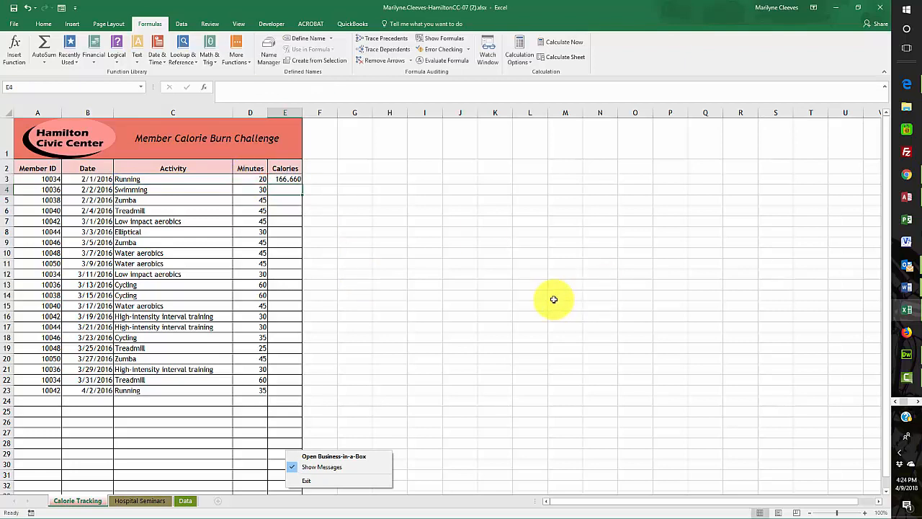
- Copy the formula in cell E3 down through E33 in the Calories column
click(284, 180)
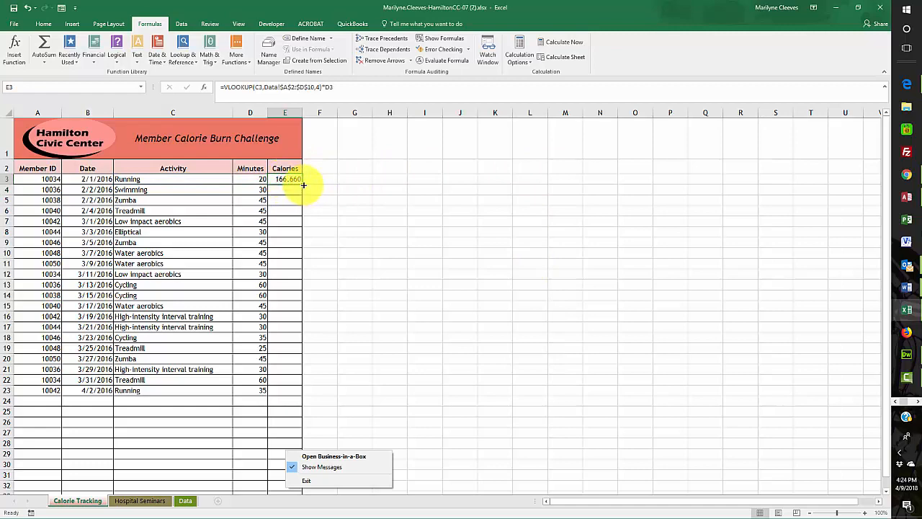
drag(304, 185, 288, 500)
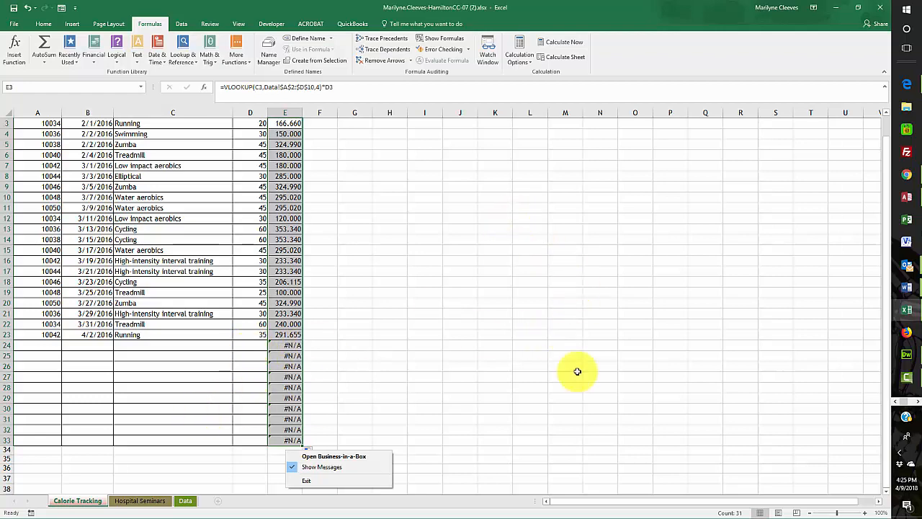
scroll(427, 324, up, 1)
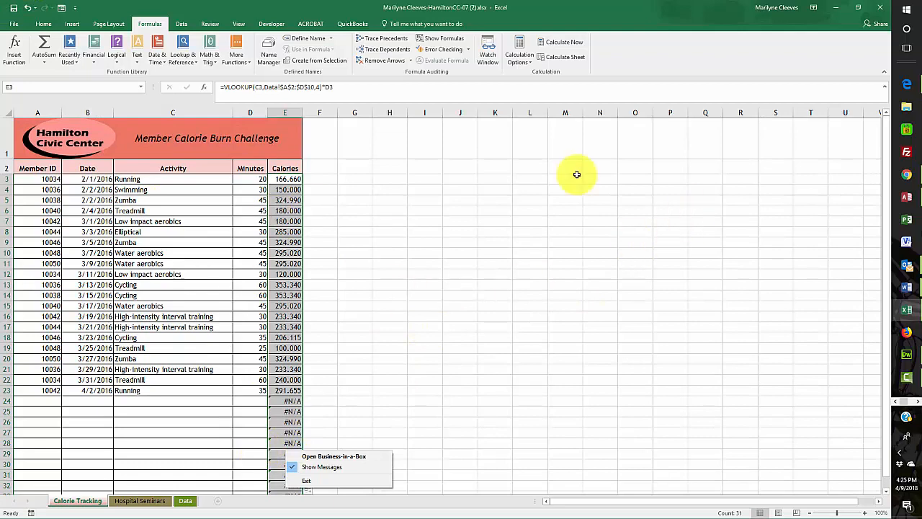
key(alt+Tab)
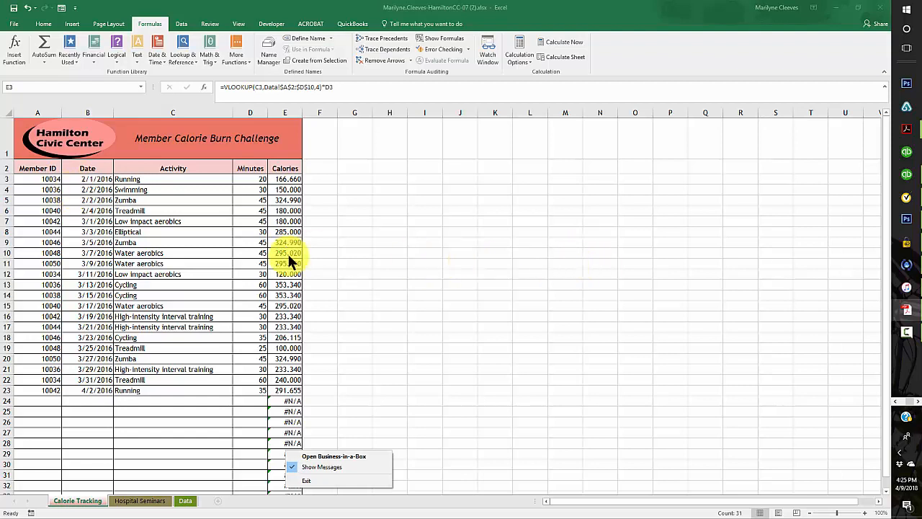
- Select the Activity cells C3:C33 and start a data validation rule that allows a List
drag(139, 178, 156, 455)
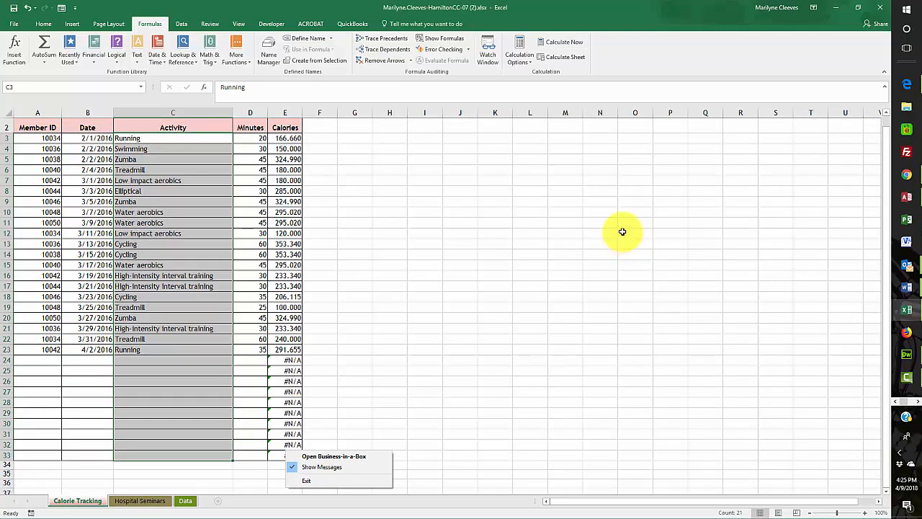
click(181, 24)
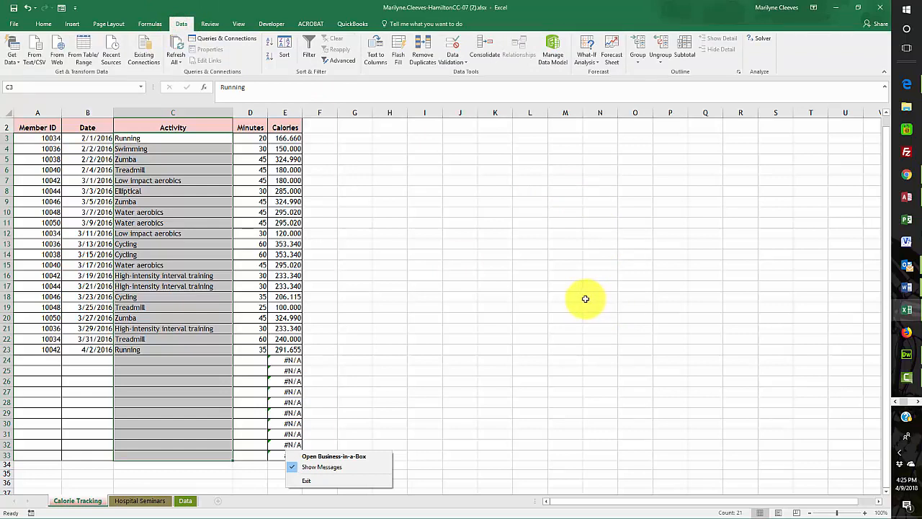
click(462, 59)
click(457, 72)
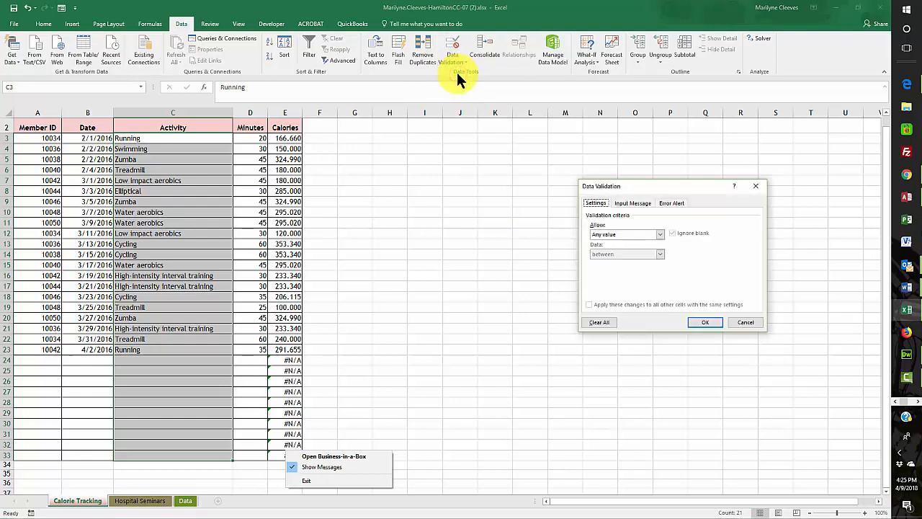
click(659, 234)
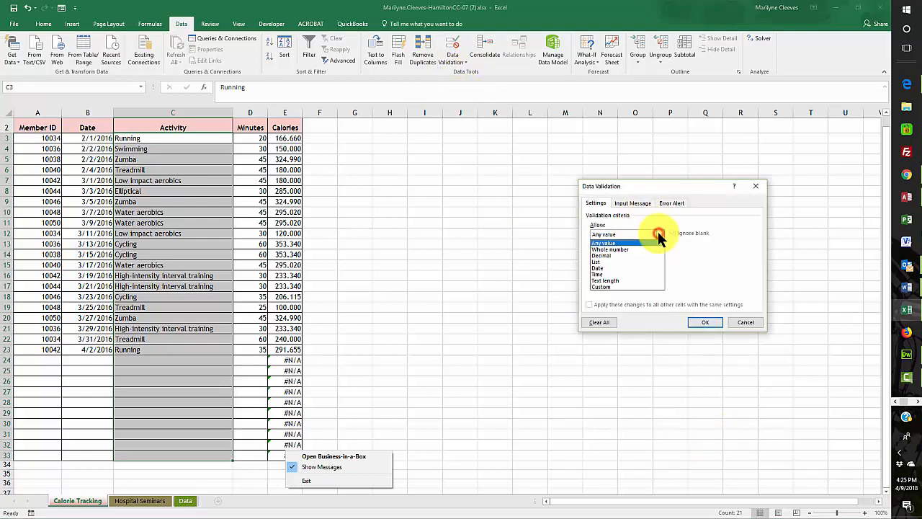
click(596, 263)
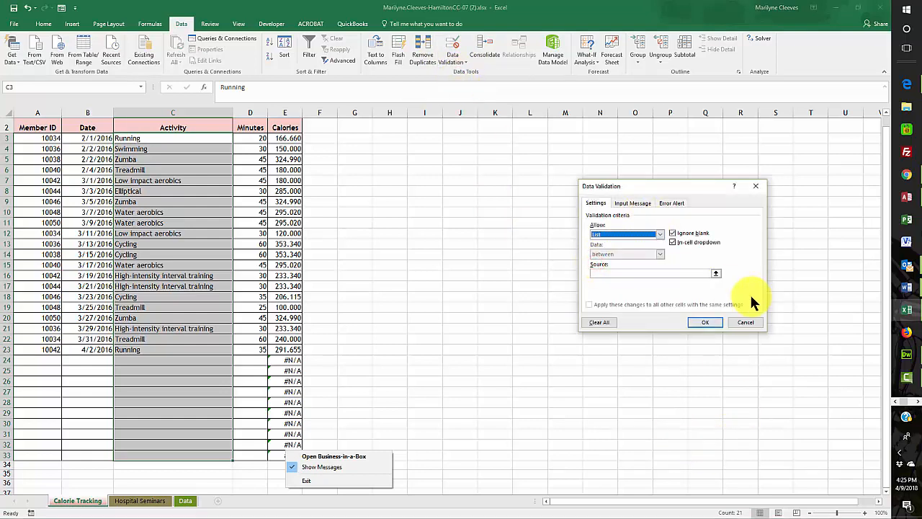
- Set the list source to the activity names in Data!$A$2:$A$10 and apply the validation rule
click(715, 274)
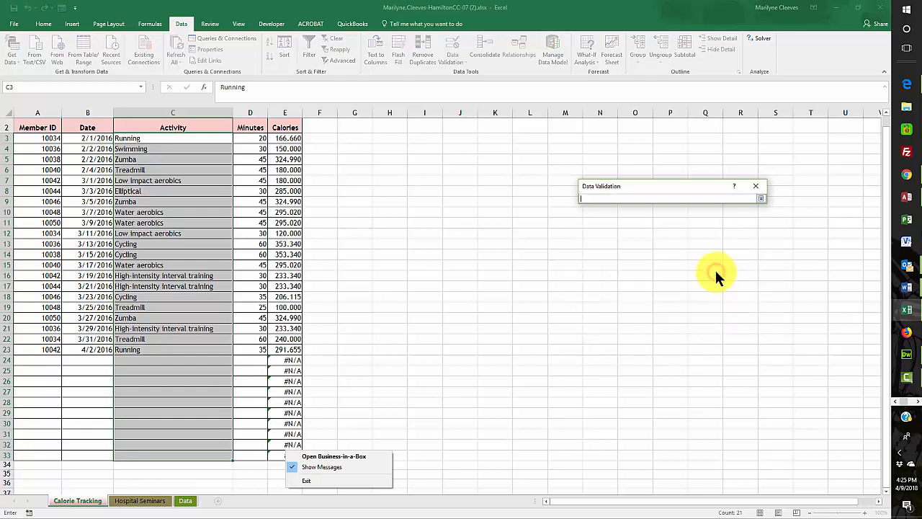
click(186, 500)
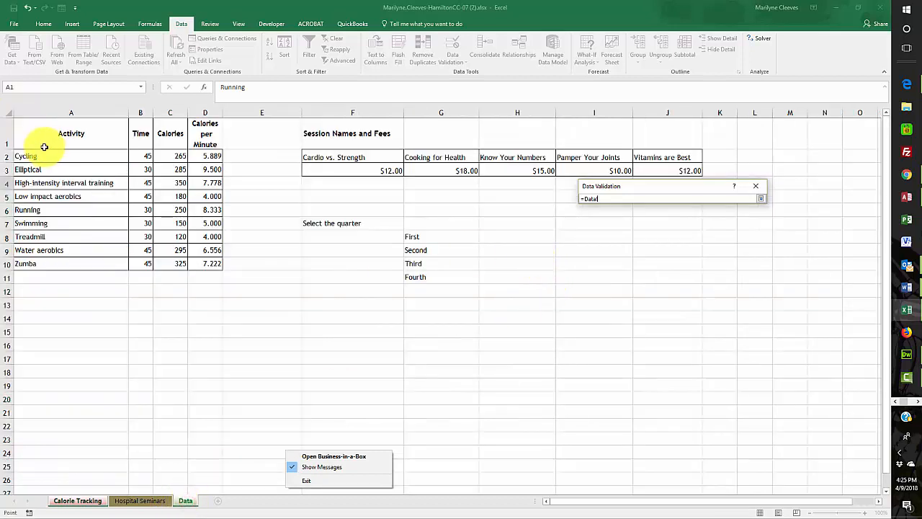
drag(41, 155, 29, 264)
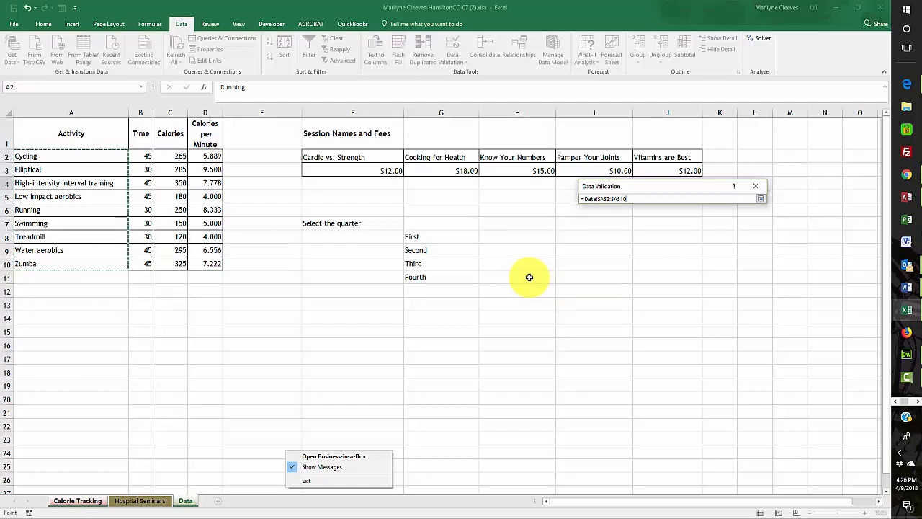
key(Return)
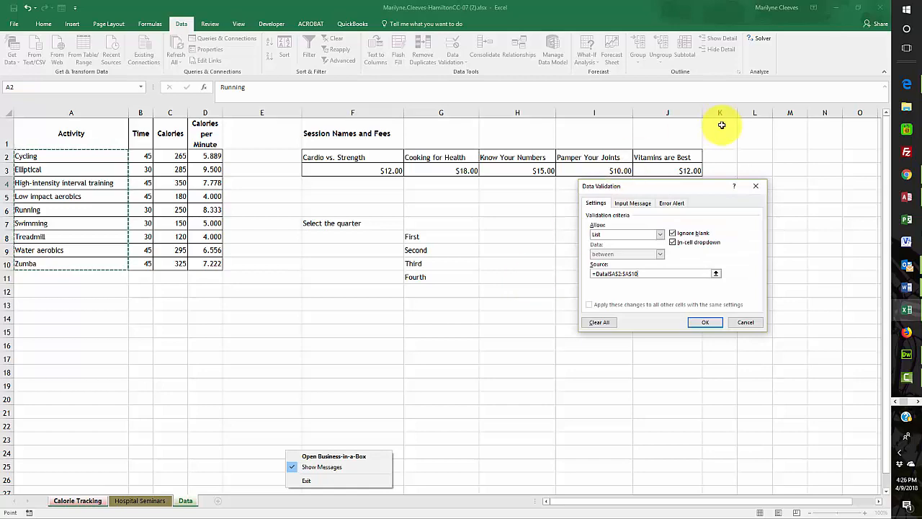
click(694, 322)
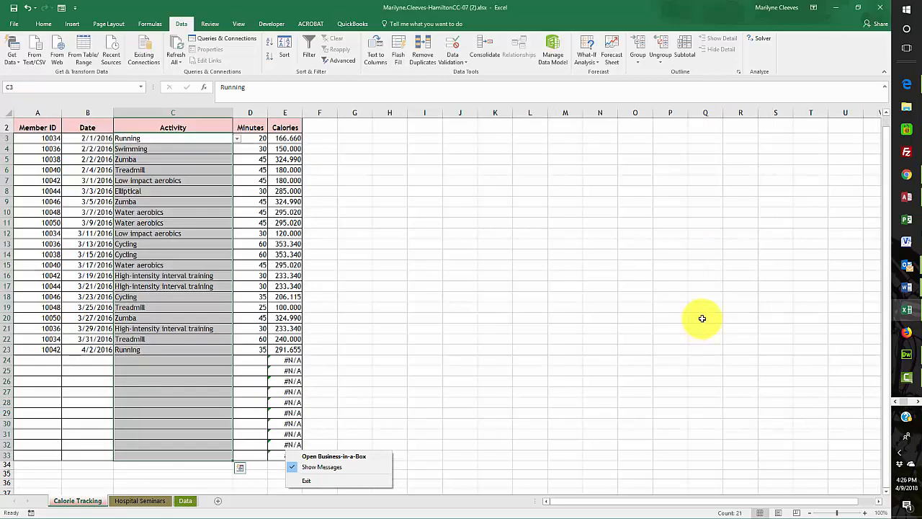
- Check the activity choices offered by the drop-down list in cell C24 without choosing one
click(144, 359)
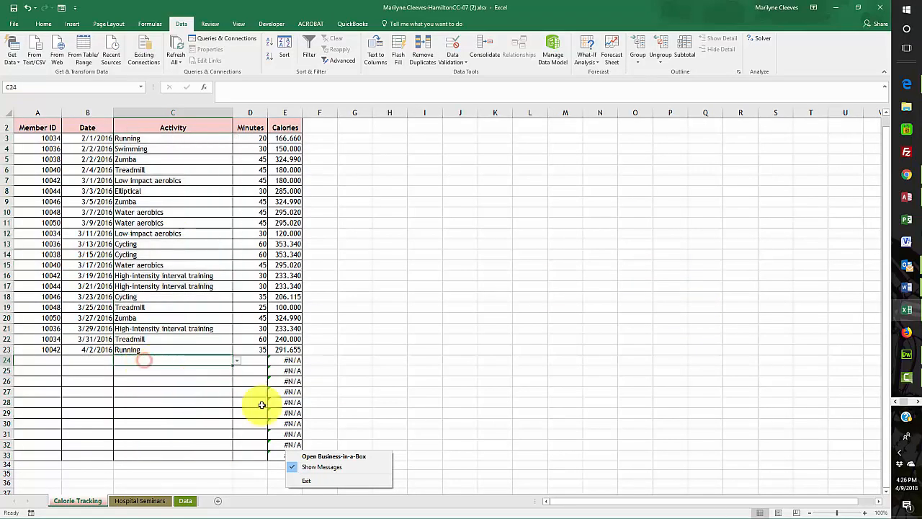
click(236, 359)
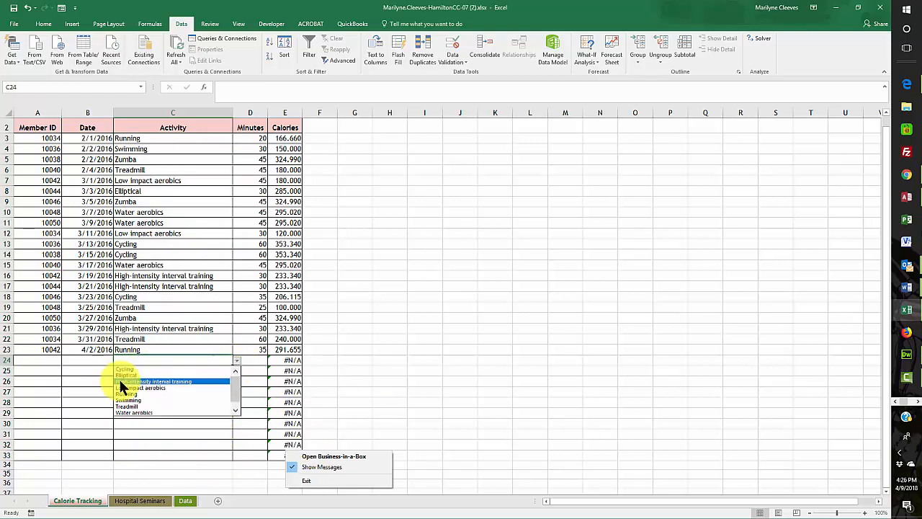
key(Escape)
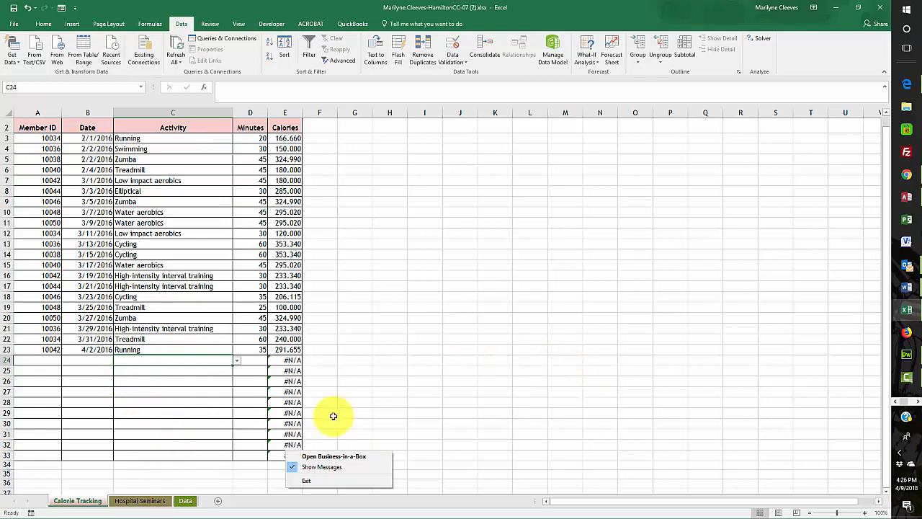
- Clear the Member ID entries from cells A3:A23 on the Calorie Tracking sheet
click(918, 401)
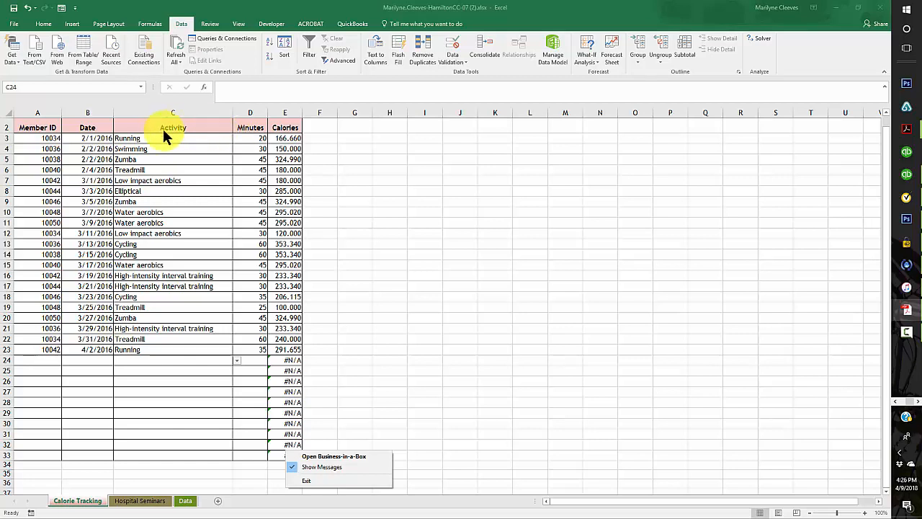
click(33, 138)
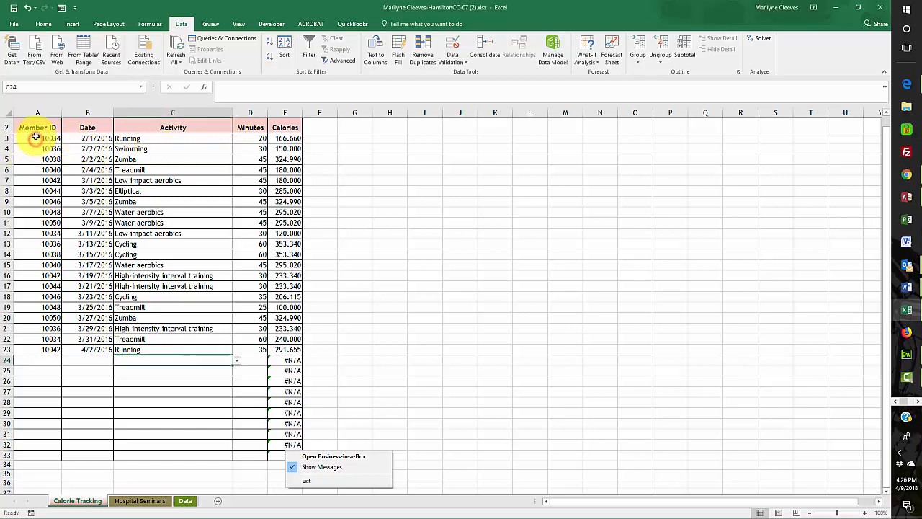
drag(34, 138, 51, 351)
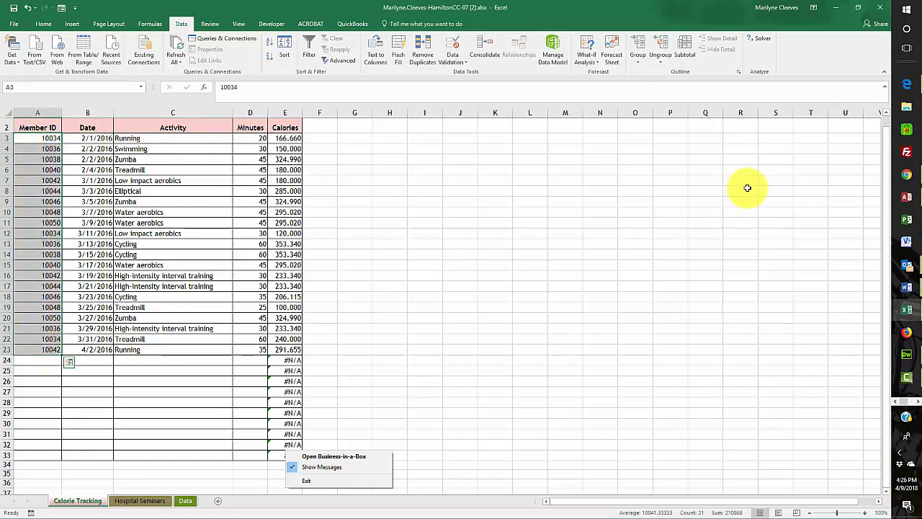
key(Delete)
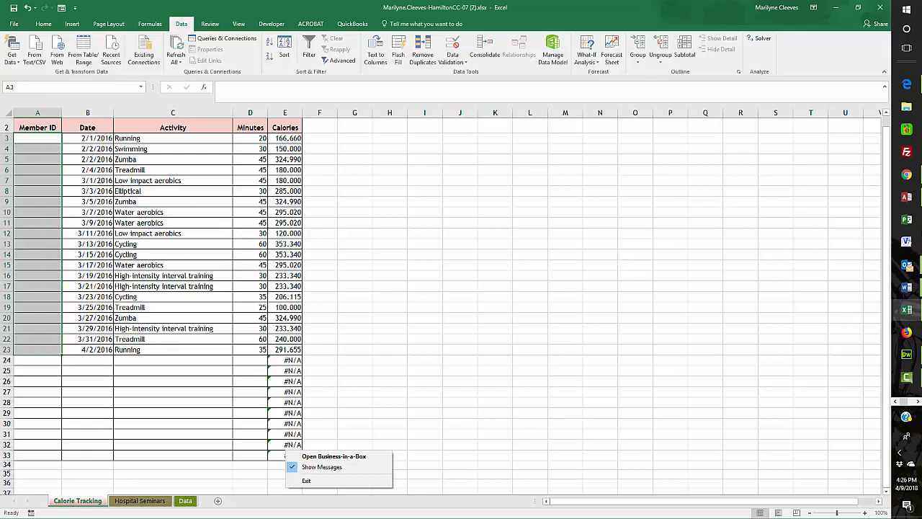
- Select the Date cells B3:B33 and start a data validation rule that allows a Date
key(alt+Tab)
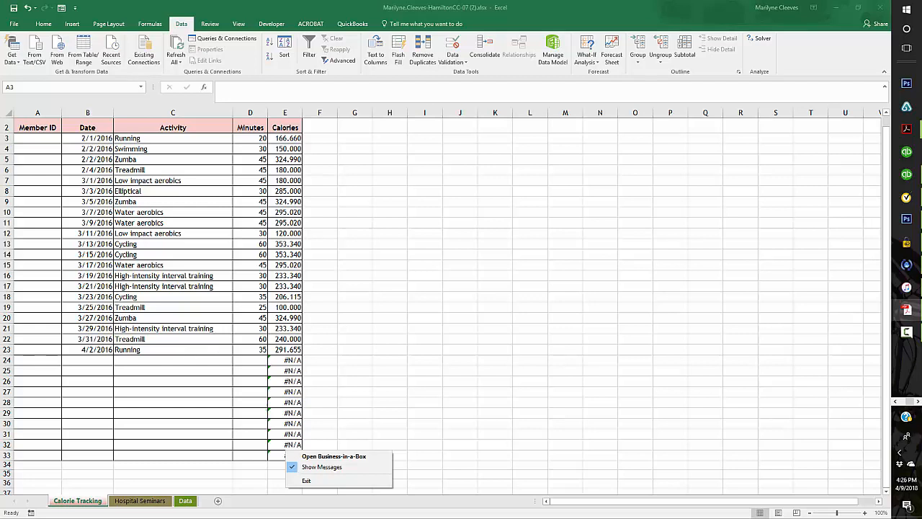
click(87, 137)
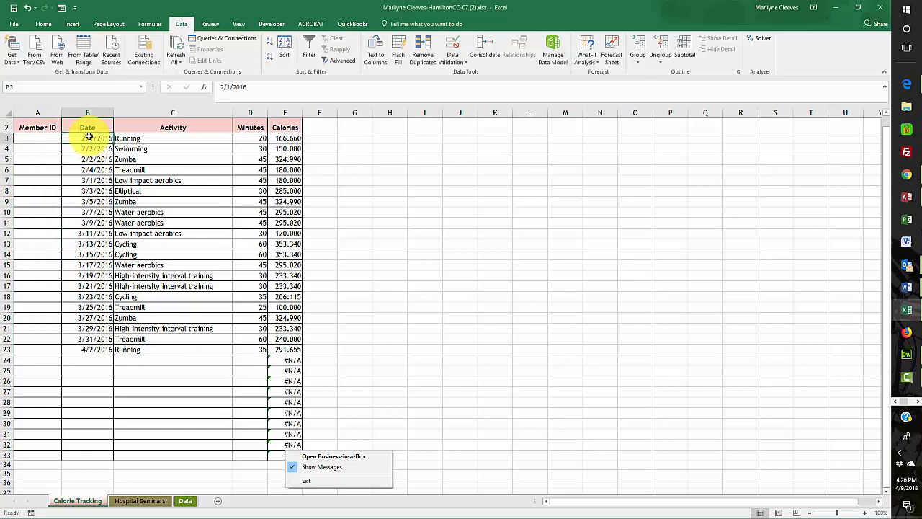
drag(87, 137, 89, 459)
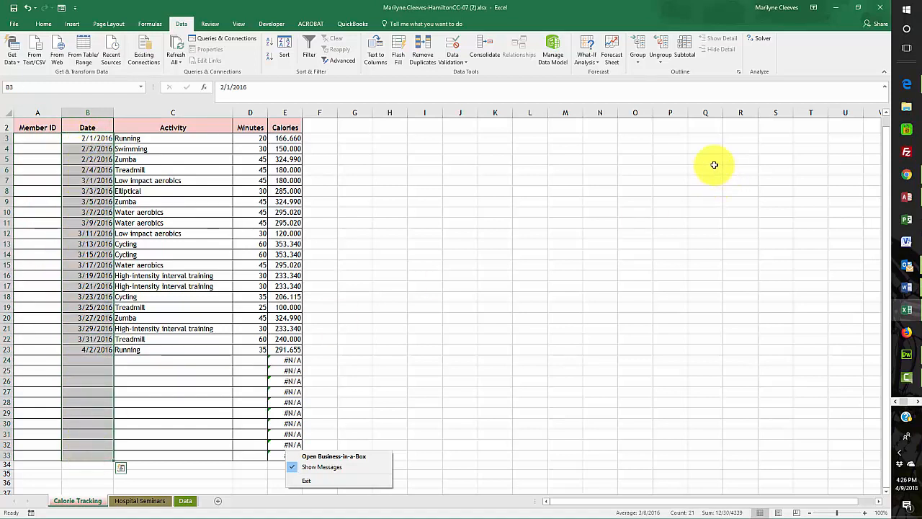
click(461, 62)
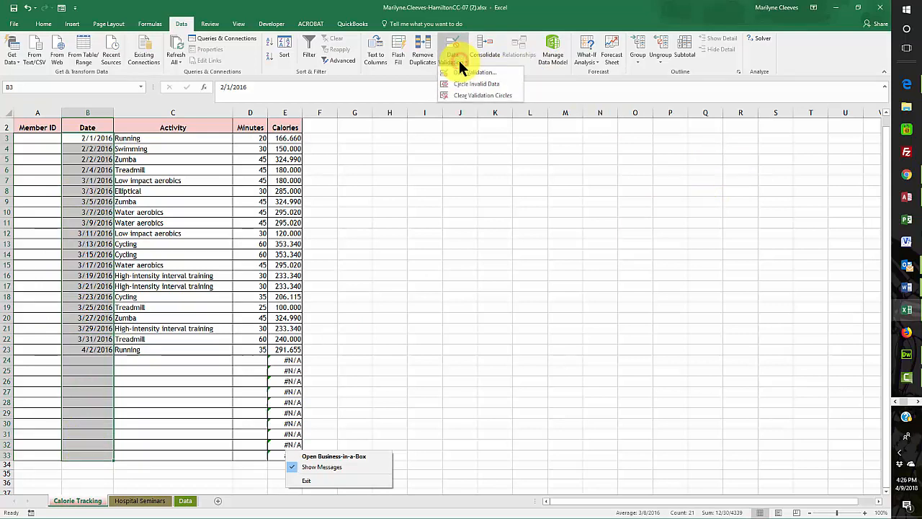
click(461, 73)
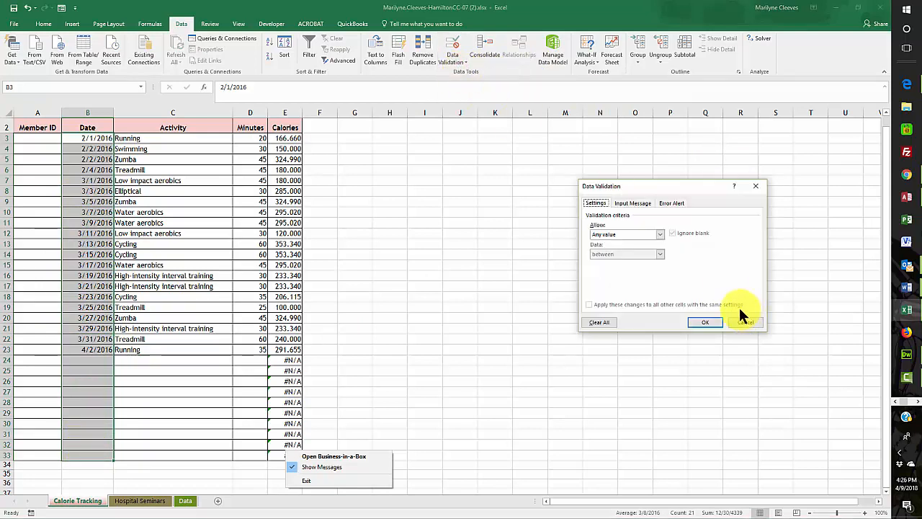
click(658, 236)
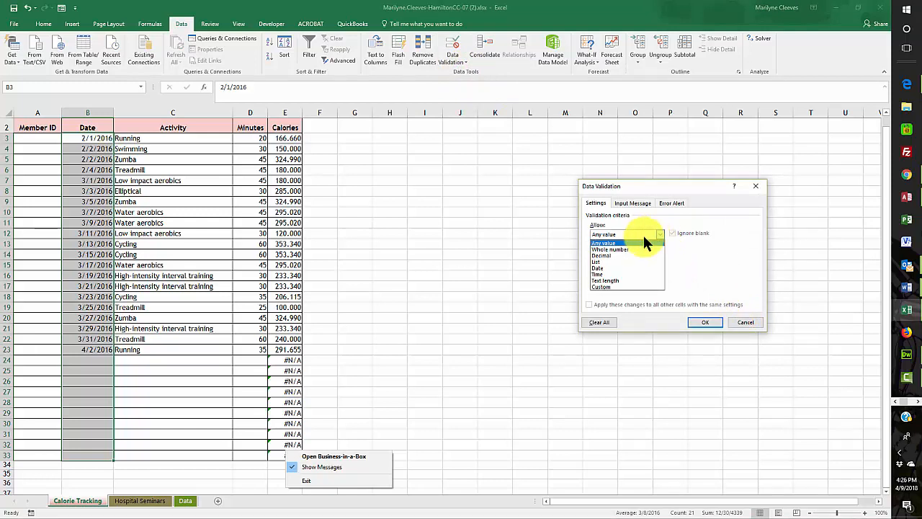
click(609, 268)
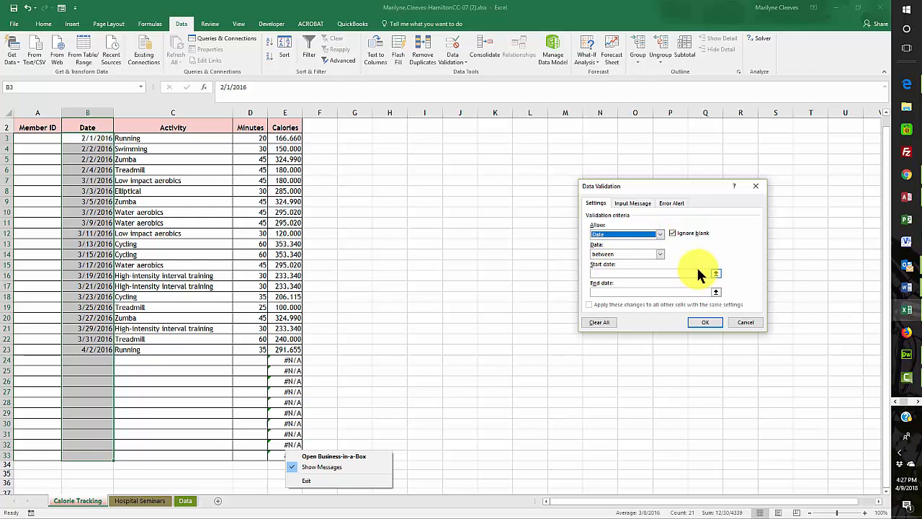
- Set the date rule to greater than or equal to, with =today() as the start date
click(659, 254)
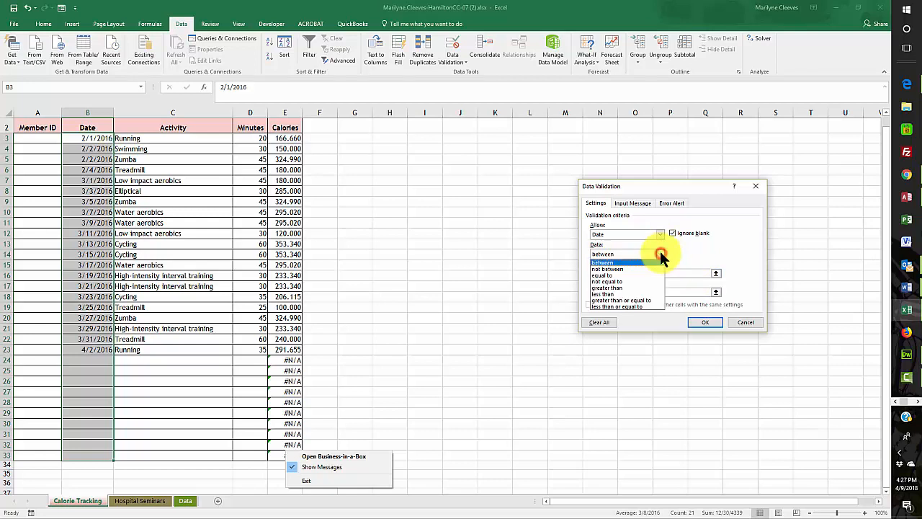
click(650, 301)
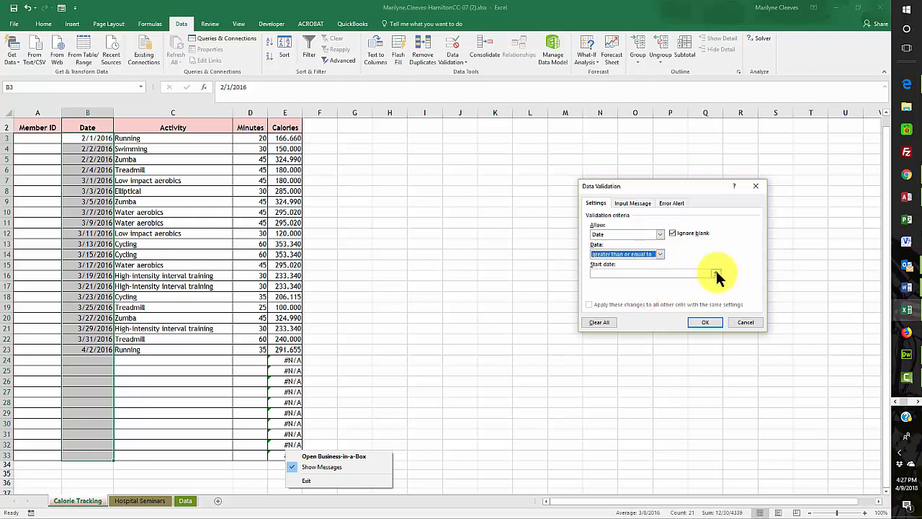
click(628, 274)
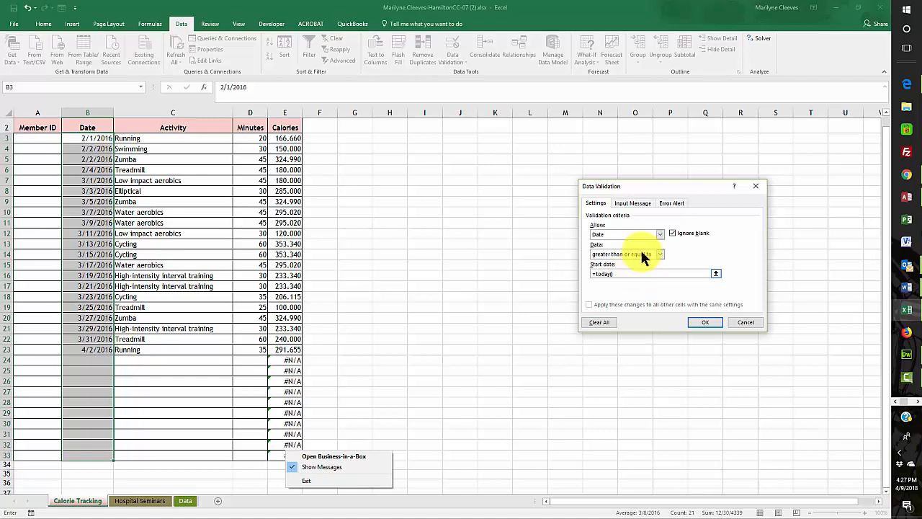
- Add an input message to the date rule titled "Check Date" with the text "Date must be today or in the past."
click(632, 205)
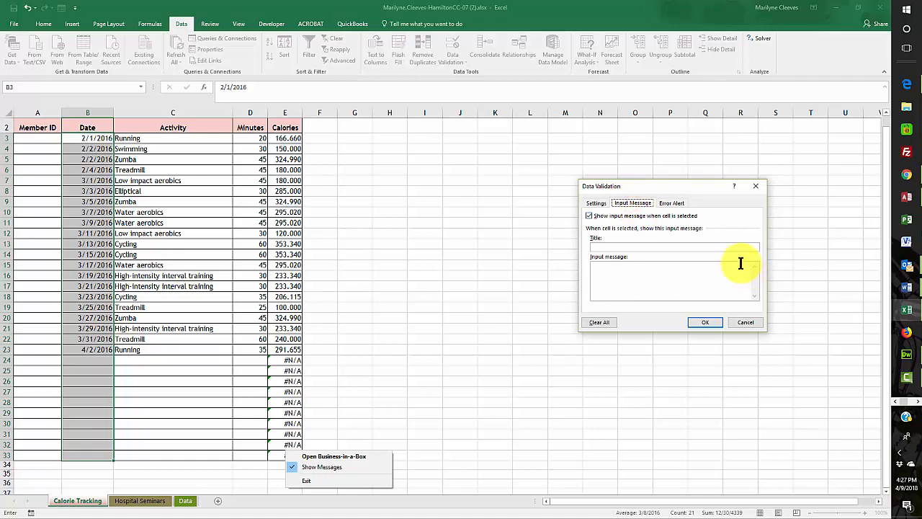
click(589, 216)
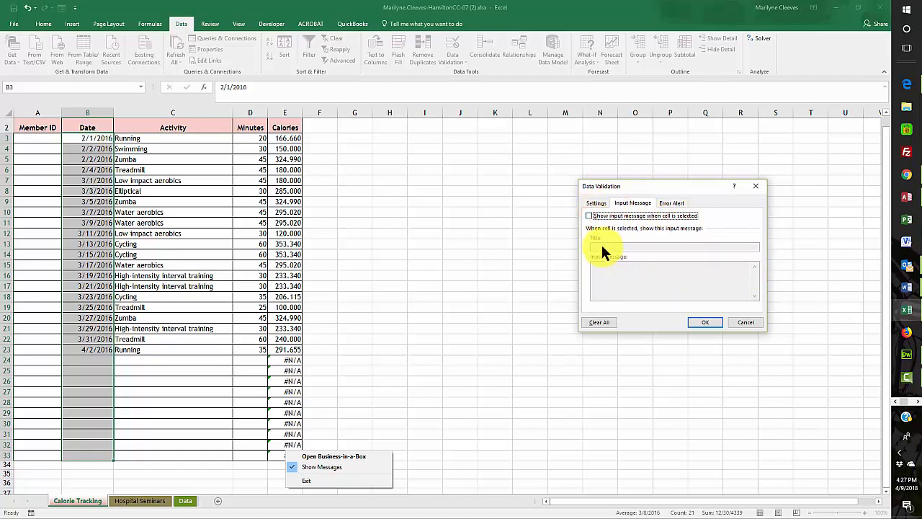
click(589, 215)
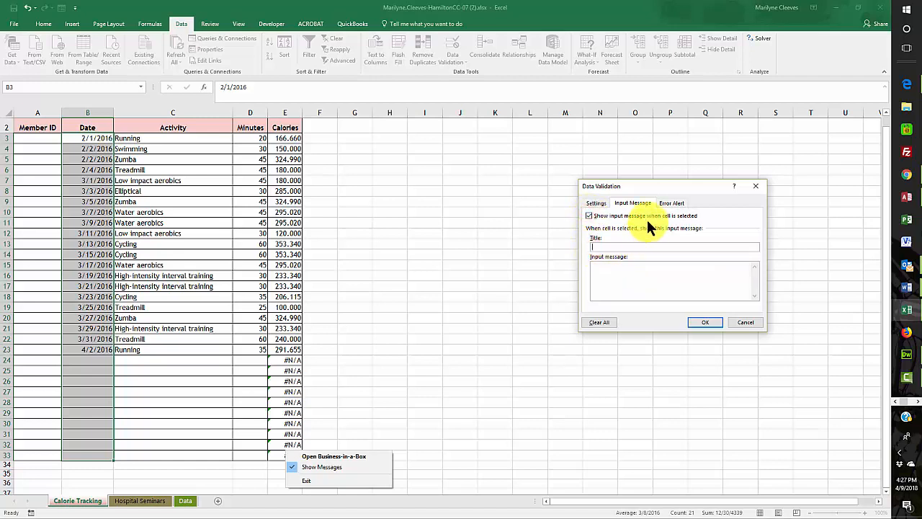
text(Check C)
text(at)
text(Date must)
text( be today or )
text(in the past.)
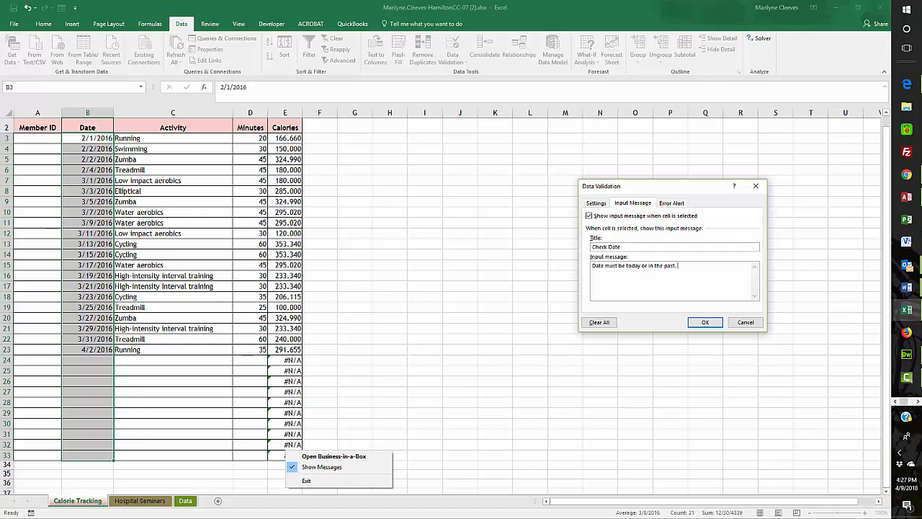
- Turn off showing the input message when a cell is selected and open the date rule's error alert settings
click(590, 216)
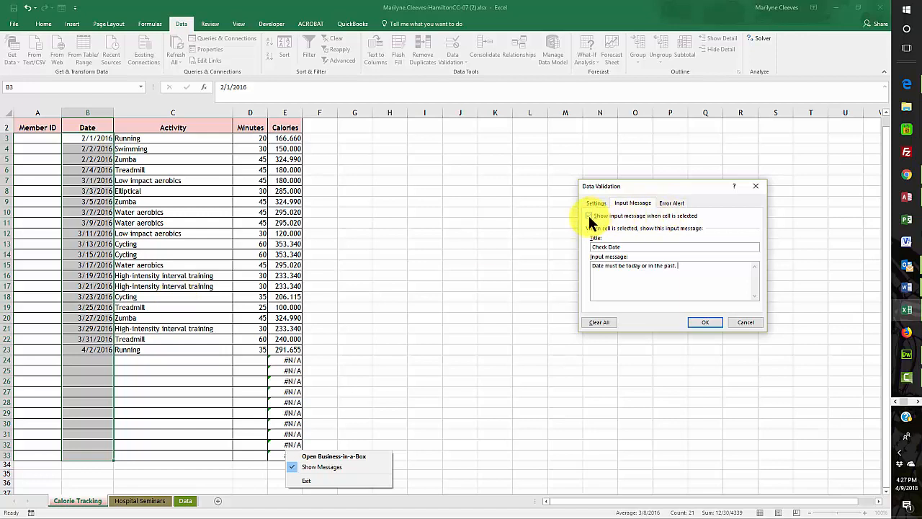
click(589, 216)
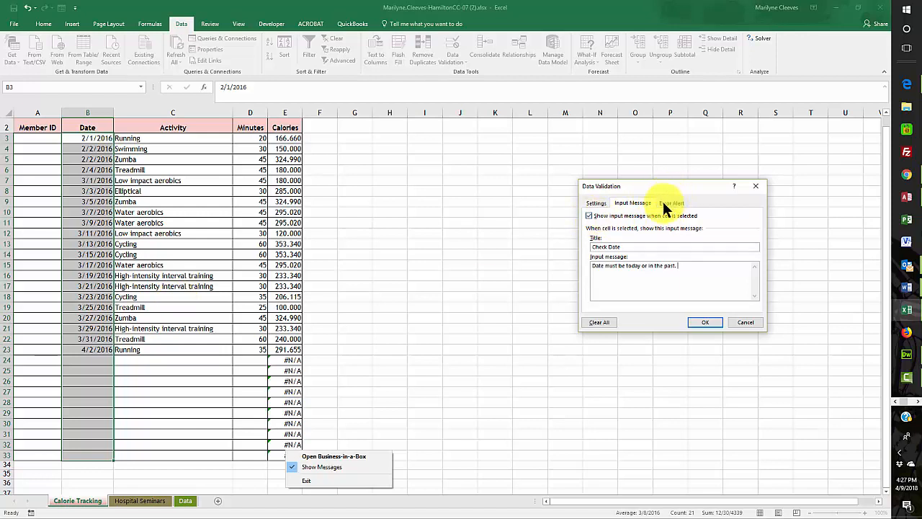
click(590, 216)
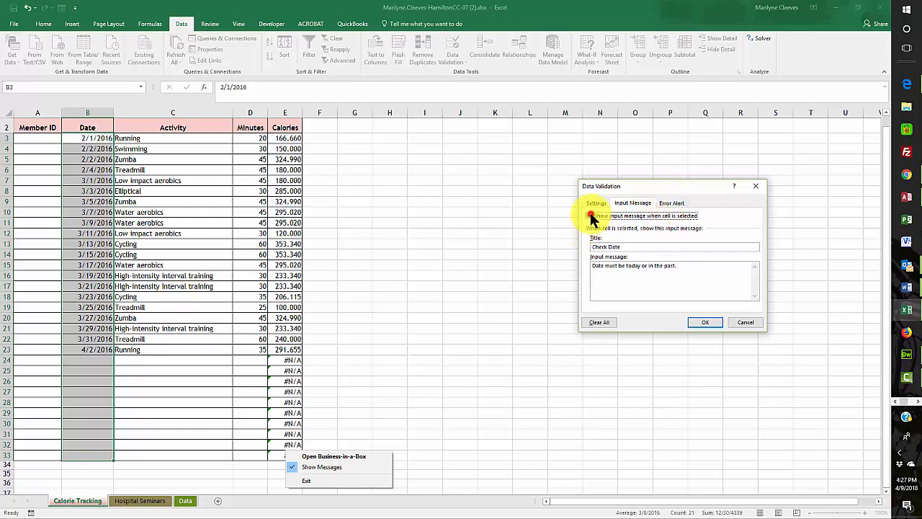
click(671, 205)
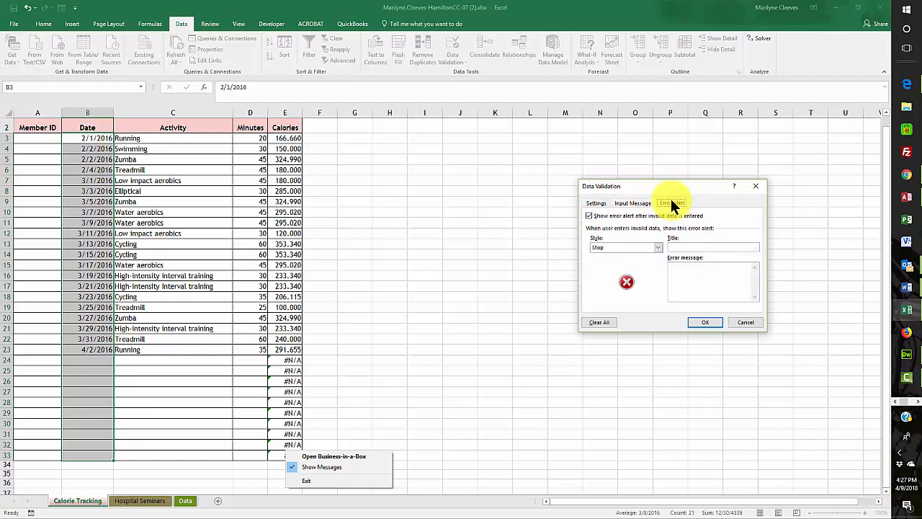
- Give the date rule a Stop error alert titled "Check Date" with the message "Date must be today or in the past." and apply the rule
click(691, 247)
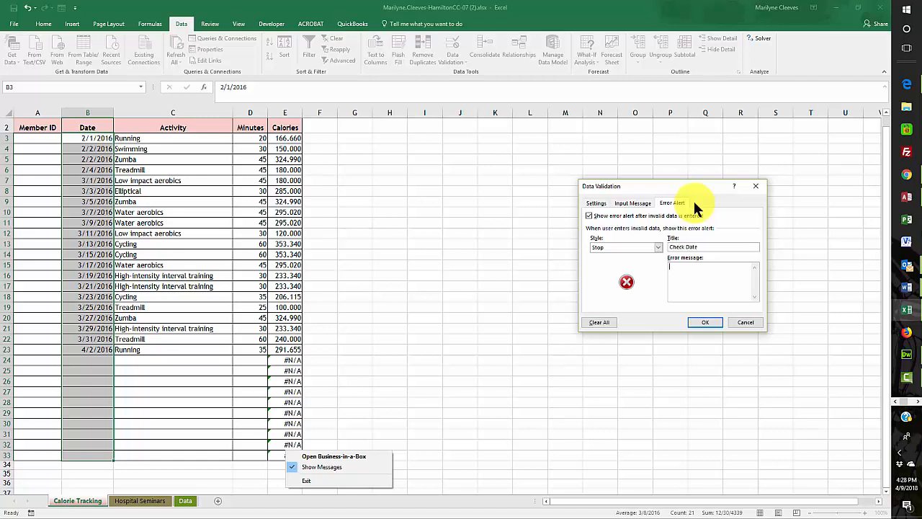
text(te must be today or in the past.)
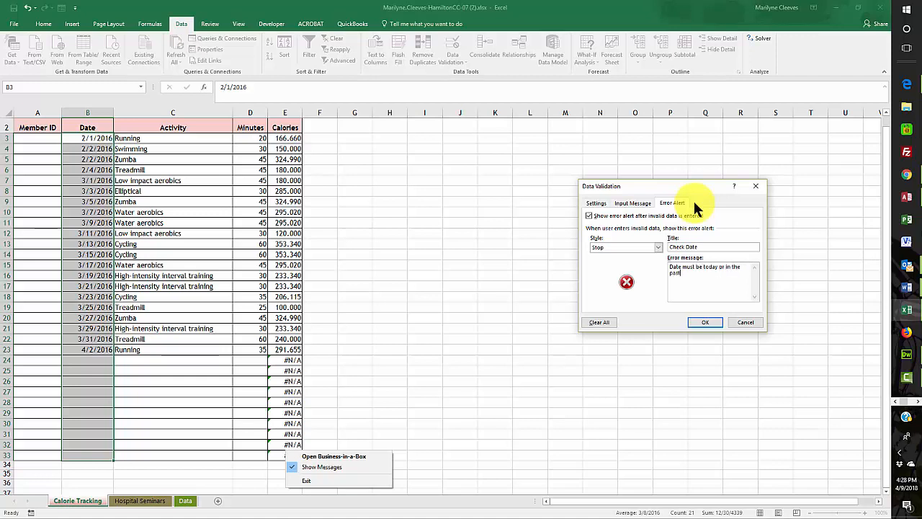
click(703, 322)
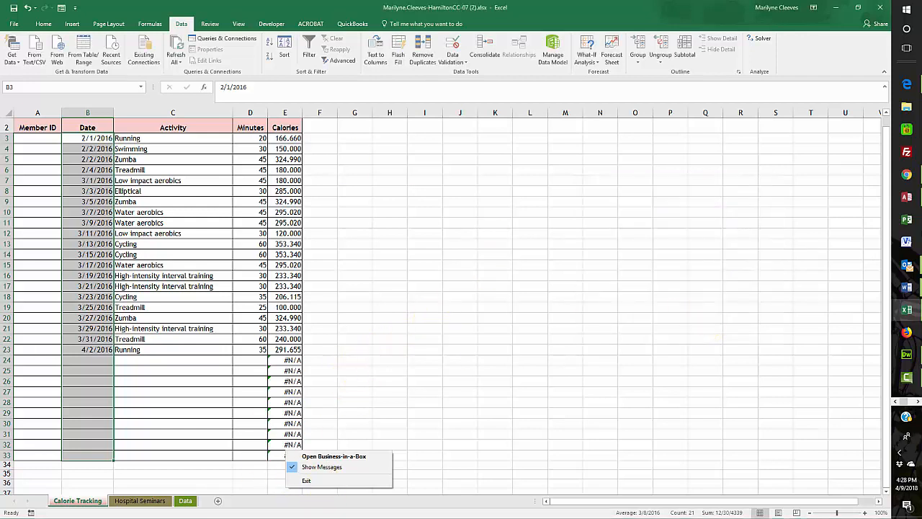
- Select the data entry cells A3:D33 on the Calorie Tracking sheet and unlock them
click(917, 401)
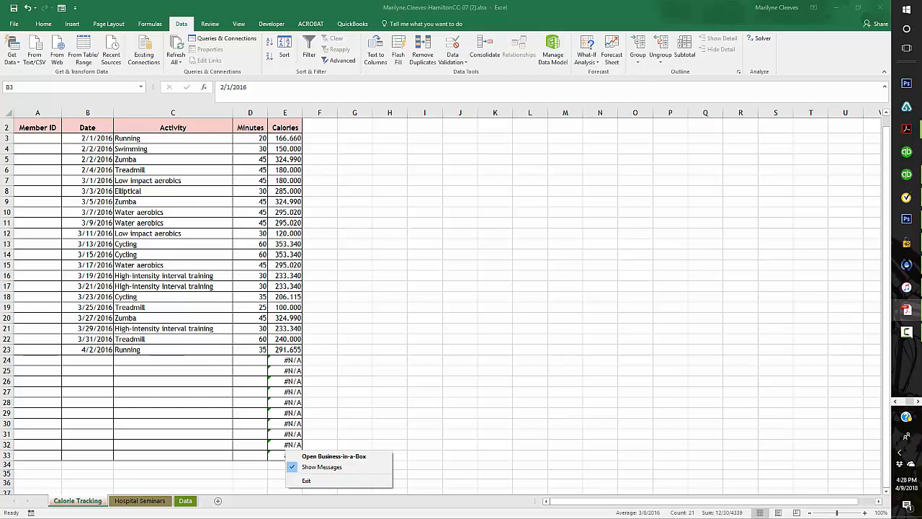
click(523, 271)
click(36, 139)
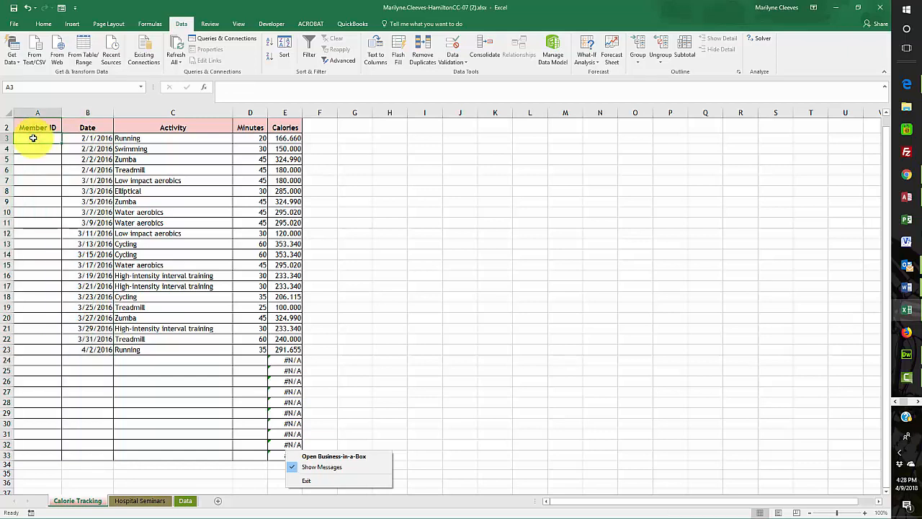
drag(33, 139, 261, 457)
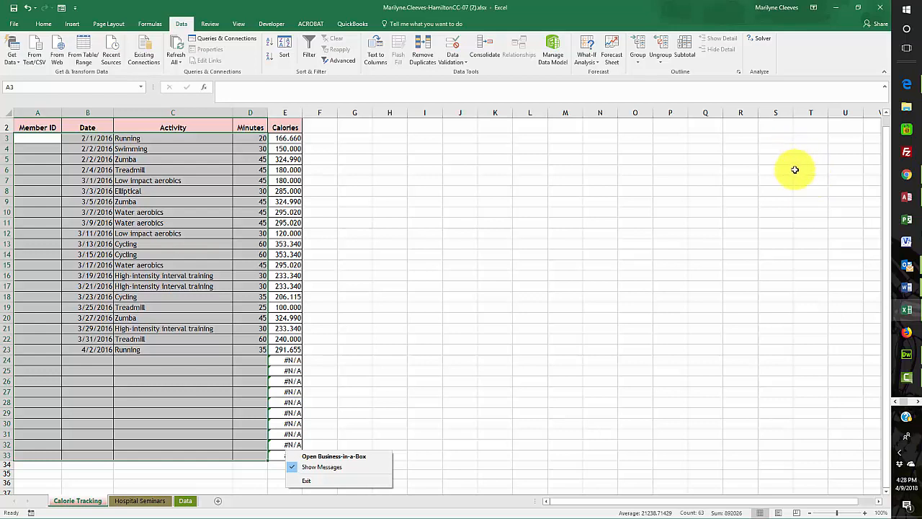
click(44, 24)
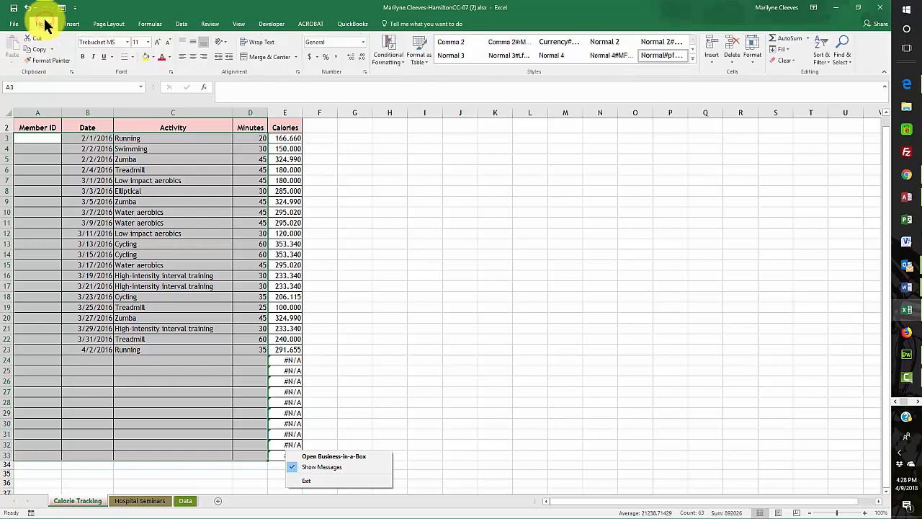
click(753, 58)
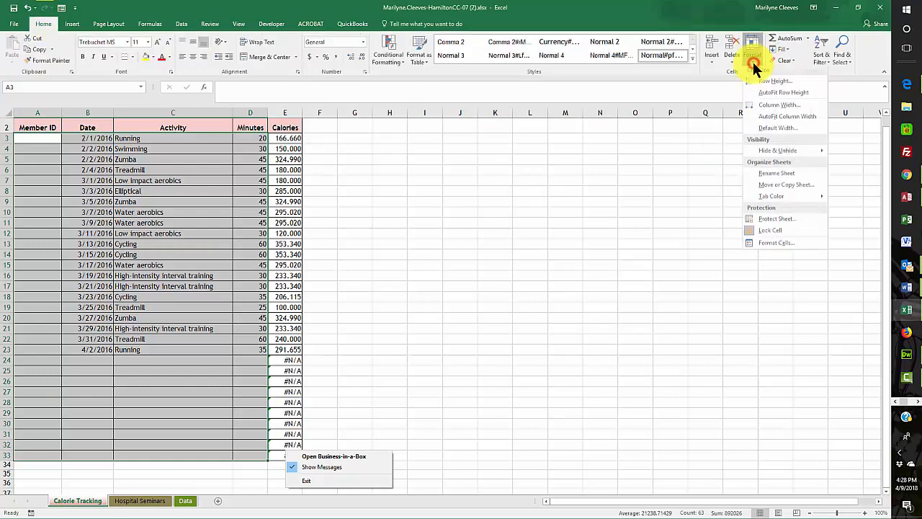
click(754, 230)
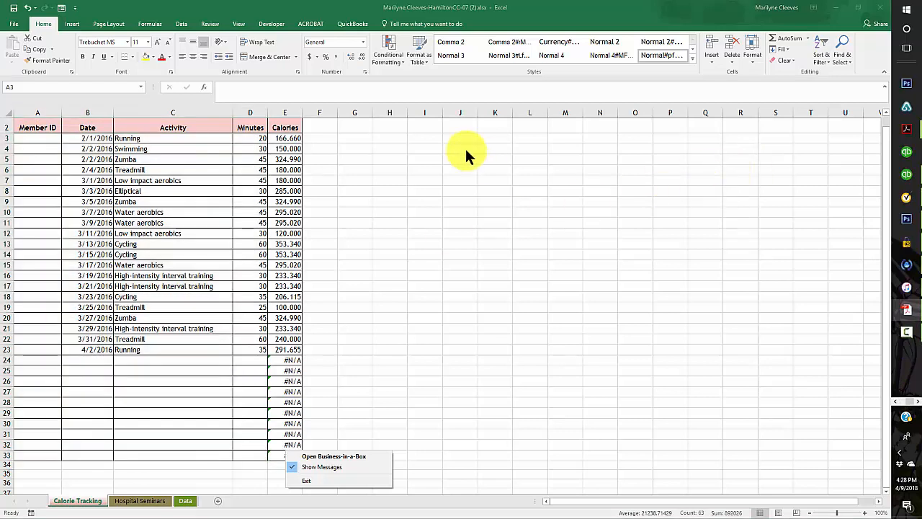
- Select cell A3 and check in the ribbon customization options whether the Developer tab is enabled
click(22, 135)
click(22, 135)
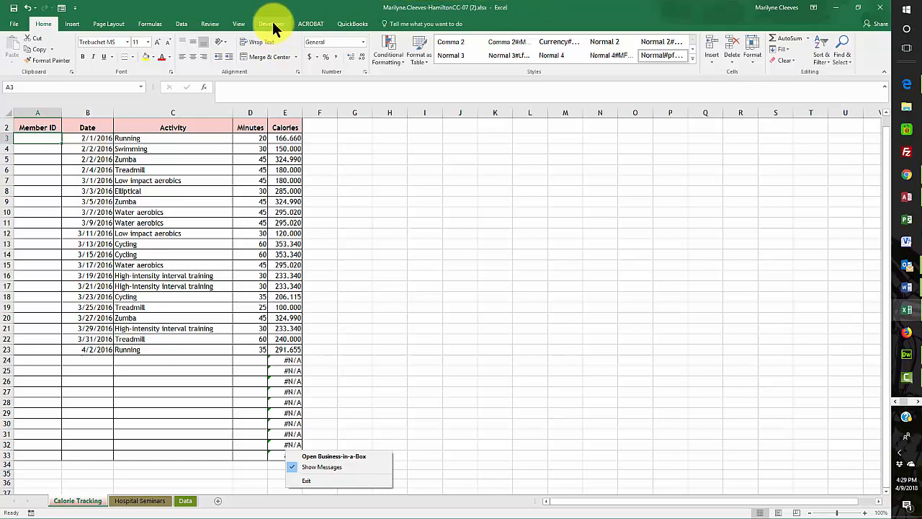
click(14, 26)
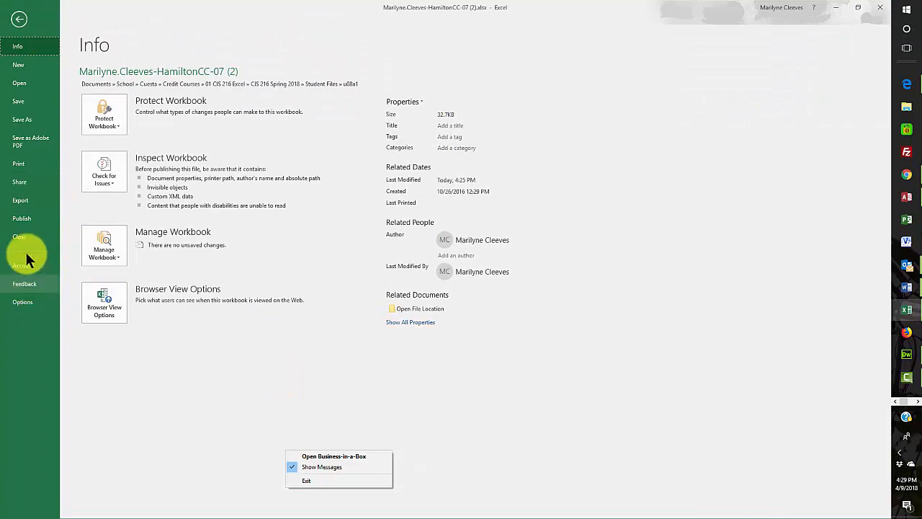
click(22, 303)
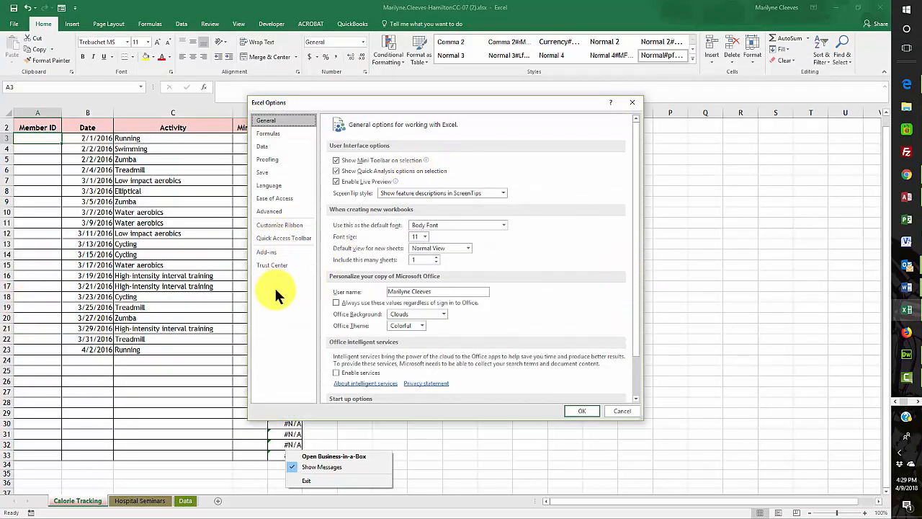
click(283, 229)
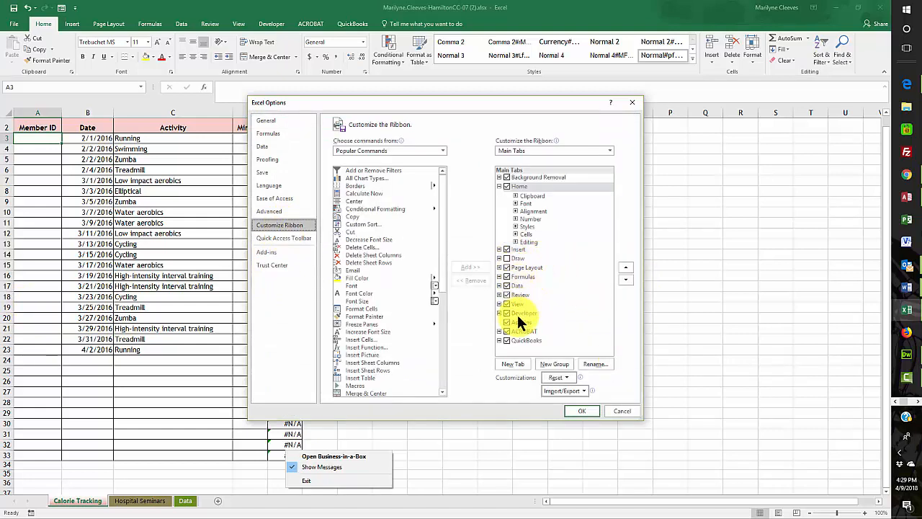
click(580, 410)
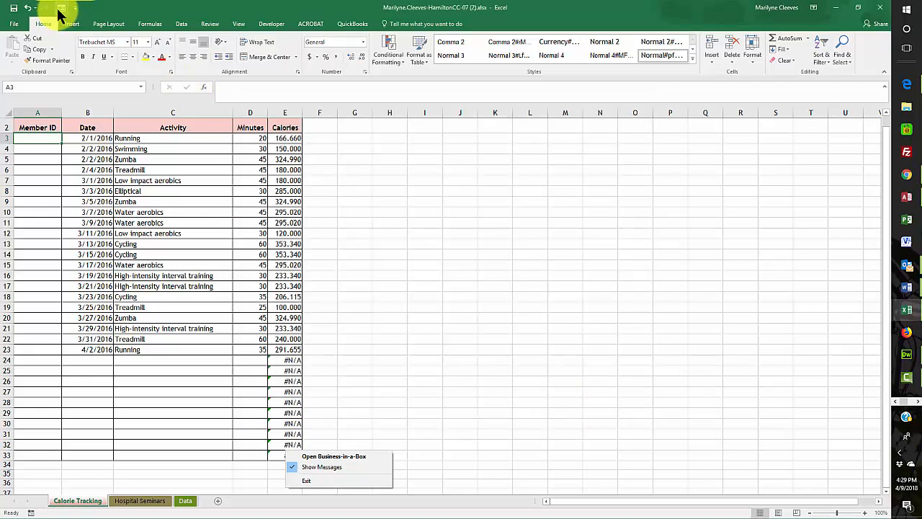
- Check the Quick Access Toolbar customization options for the Form command
click(14, 28)
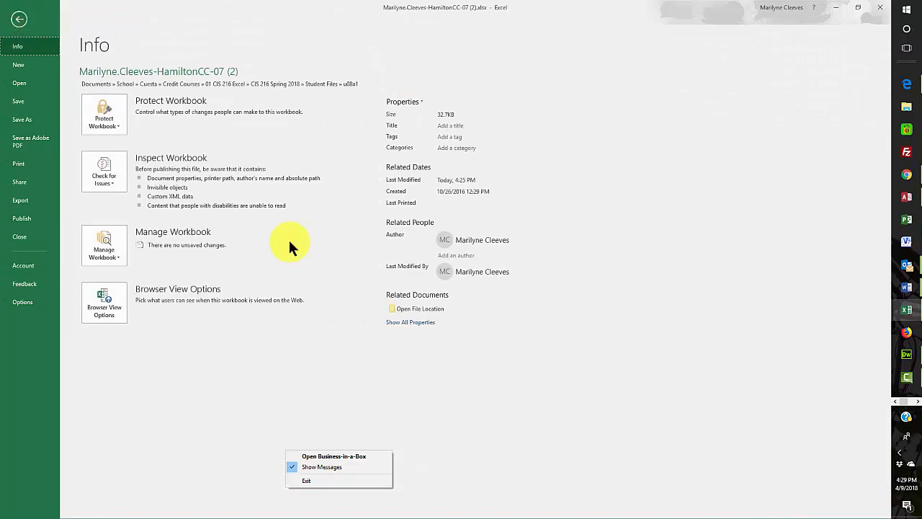
click(21, 302)
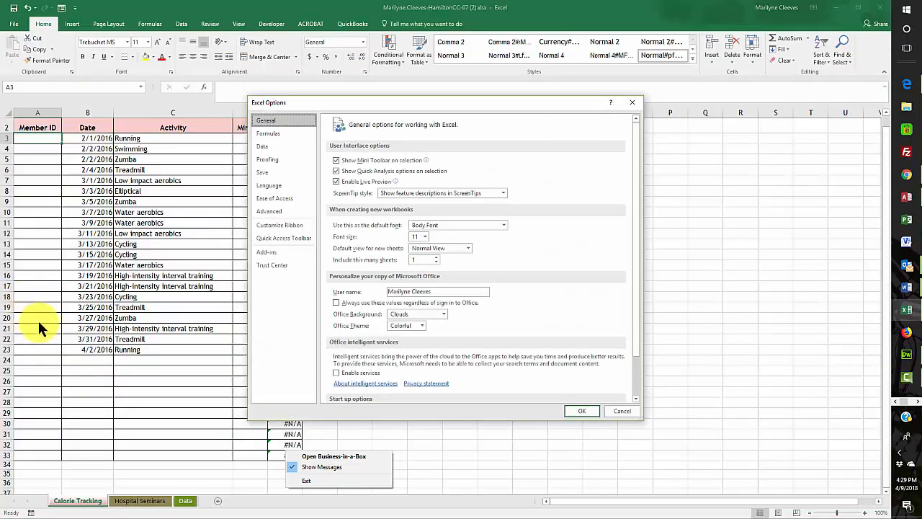
click(283, 238)
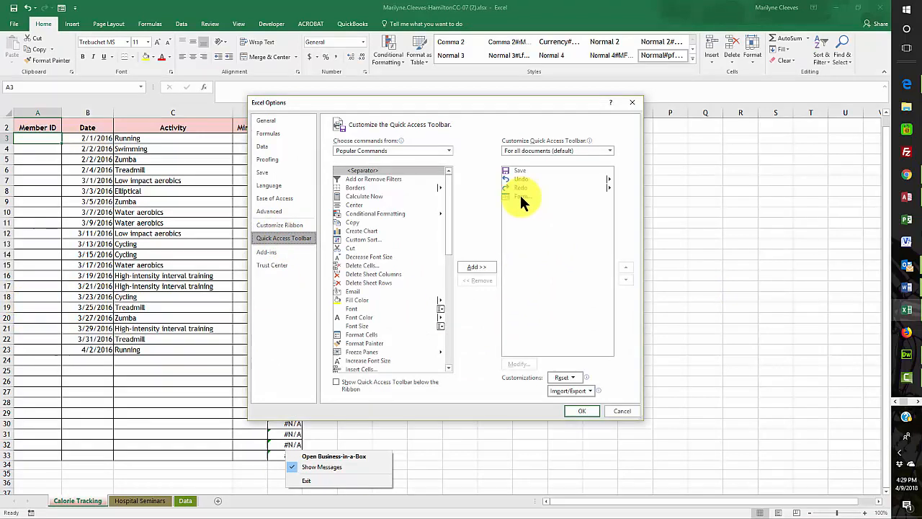
click(592, 411)
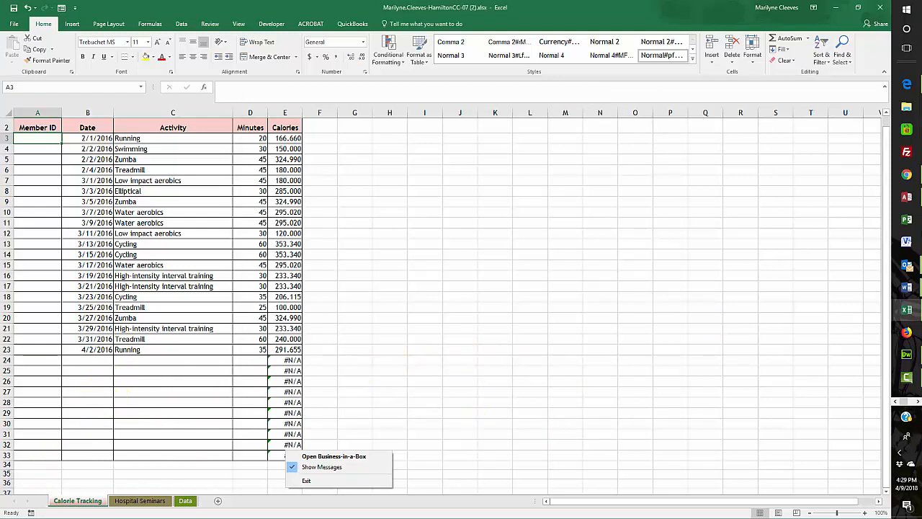
- Switch to the Data sheet and exit Business-in-a-Box to clear its leftover pop-up menu
click(917, 401)
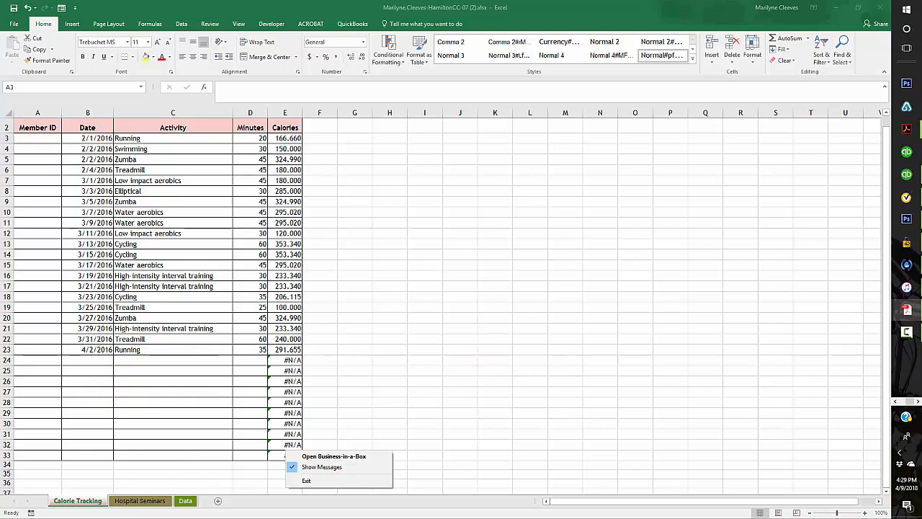
click(186, 502)
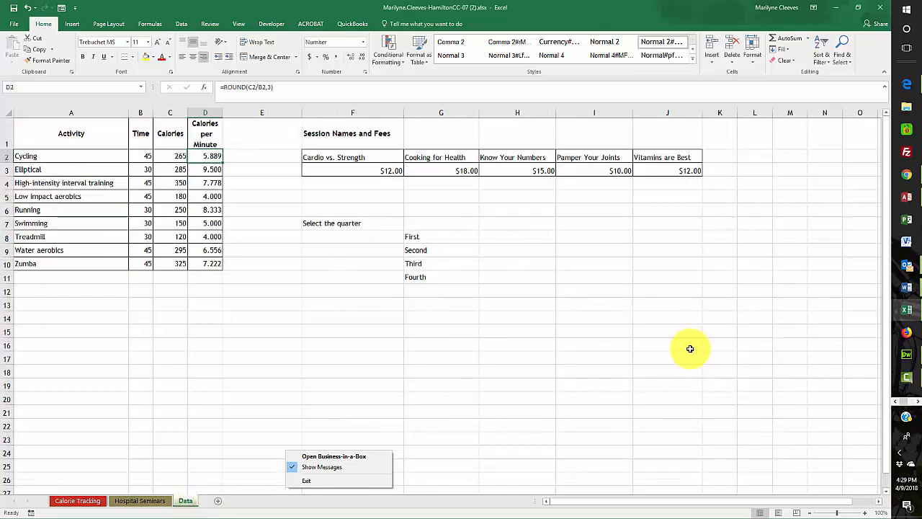
click(307, 480)
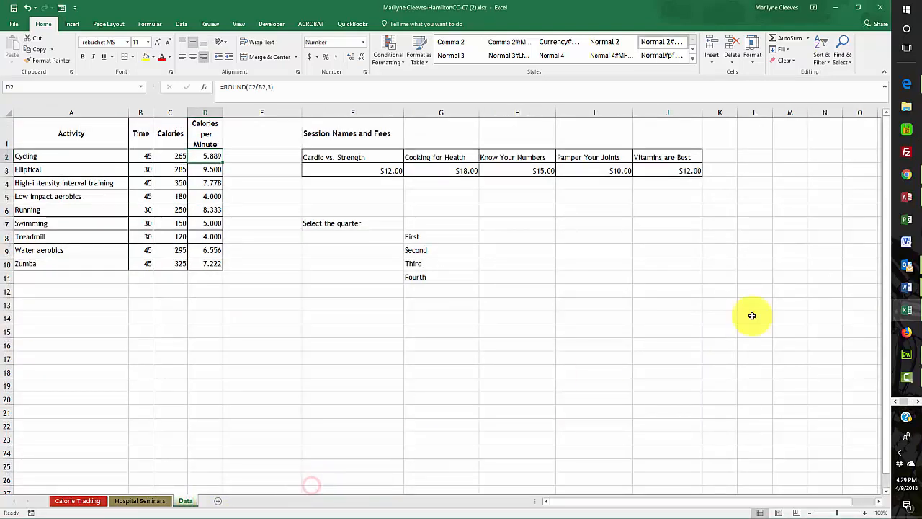
- Draw a combo box form control over cell F8, directly below "Select the quarter"
click(325, 238)
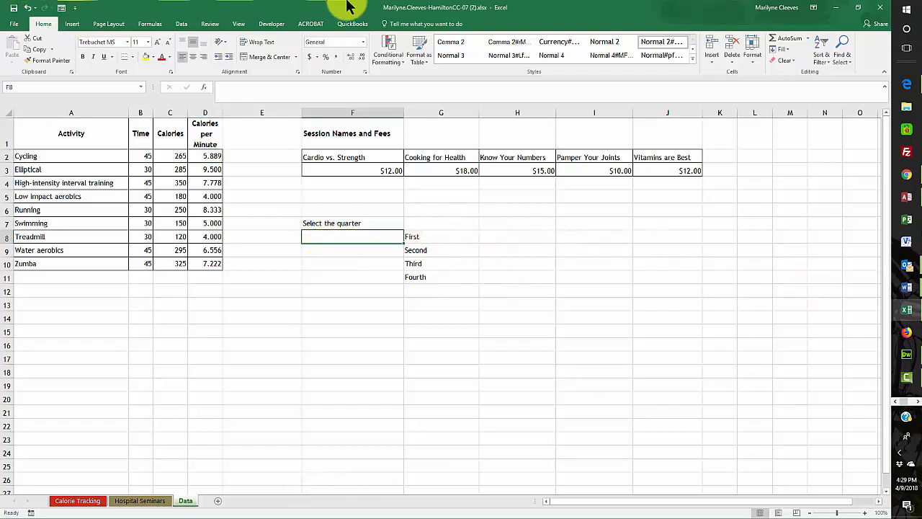
click(275, 26)
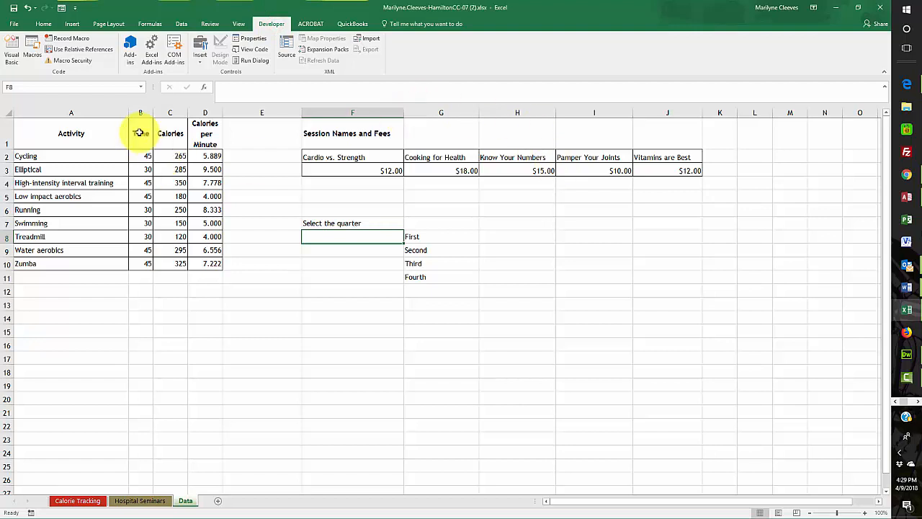
click(199, 60)
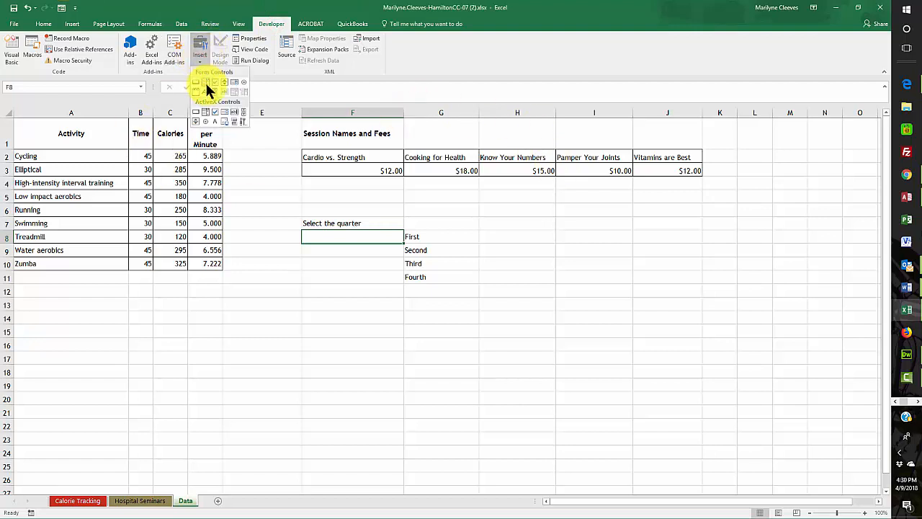
click(205, 84)
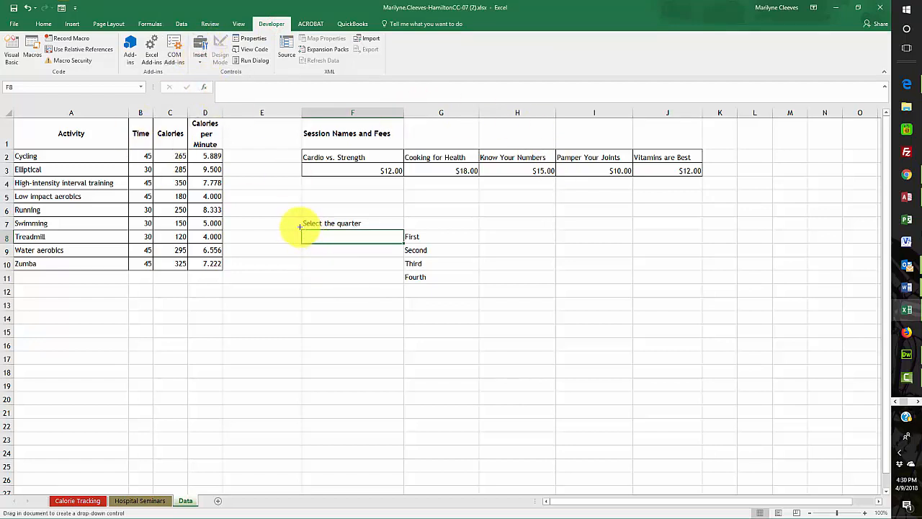
drag(302, 232, 404, 243)
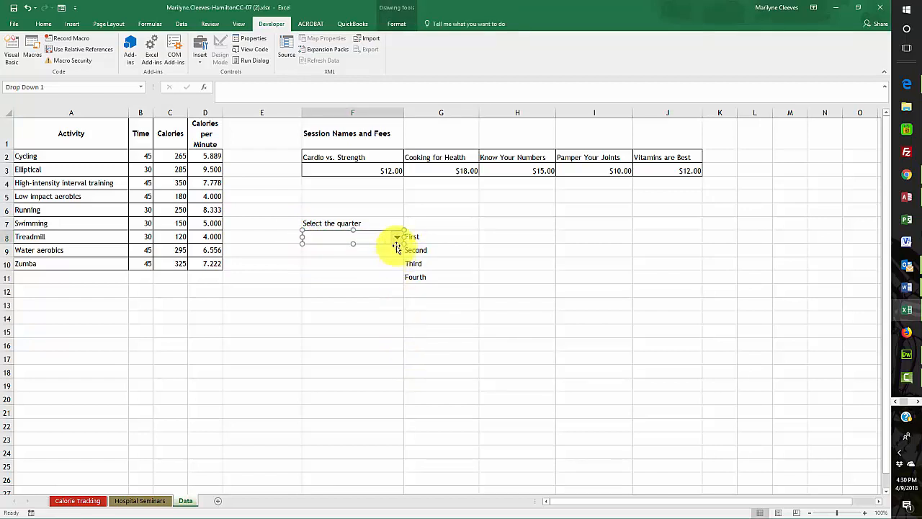
- Open the combo box's control formatting and set its input range to the quarter names in $G$8:$G$11
right_click(345, 238)
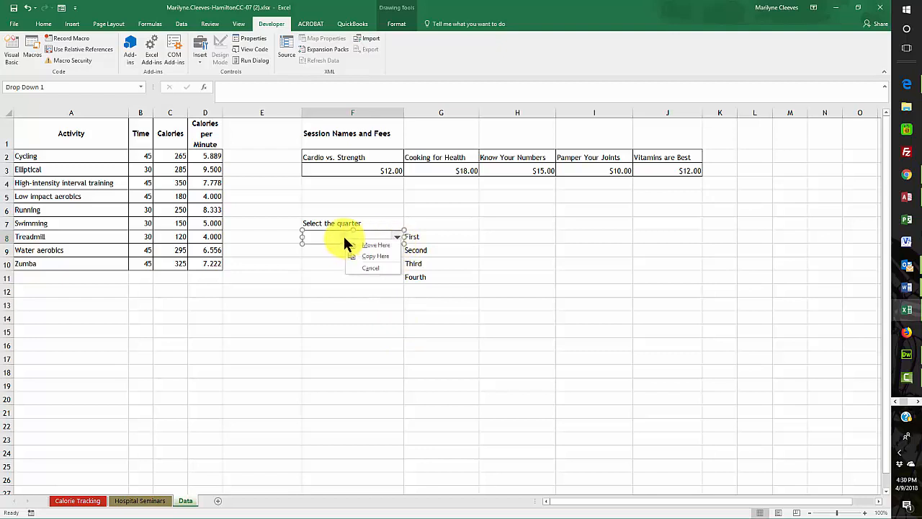
right_click(333, 236)
right_click(332, 236)
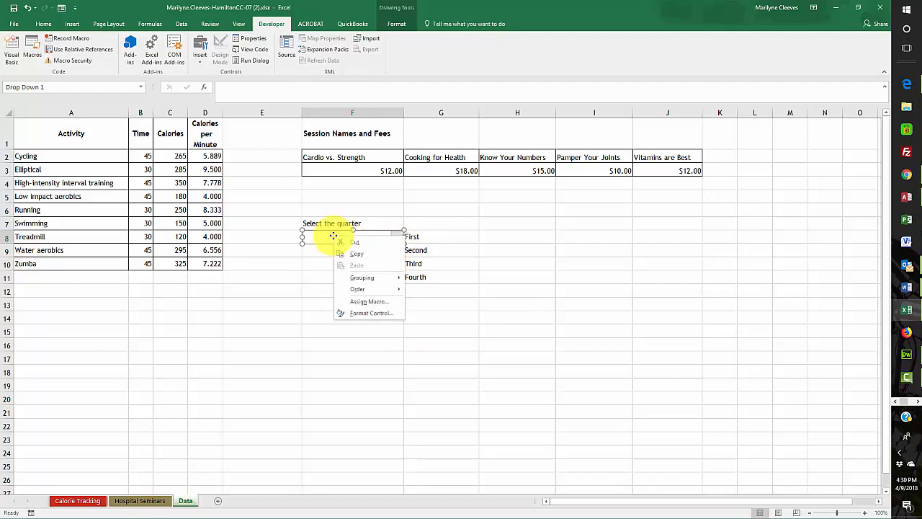
click(365, 312)
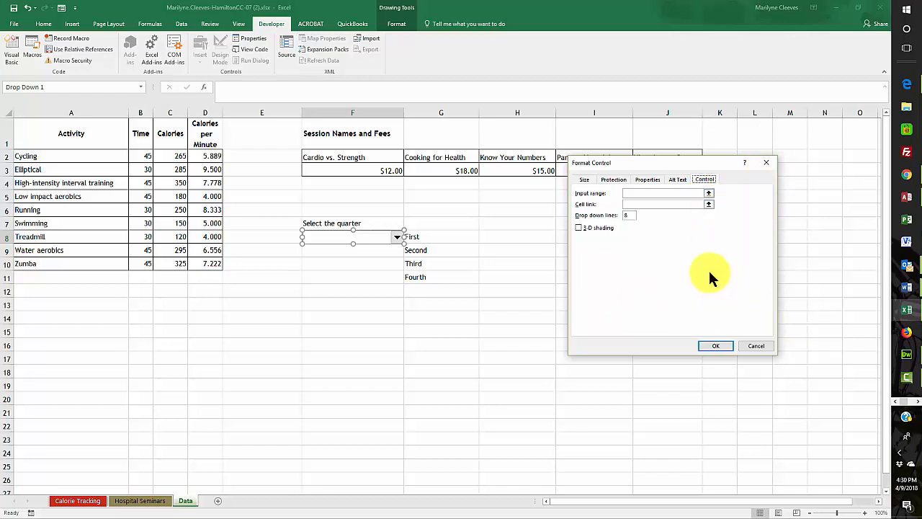
click(710, 193)
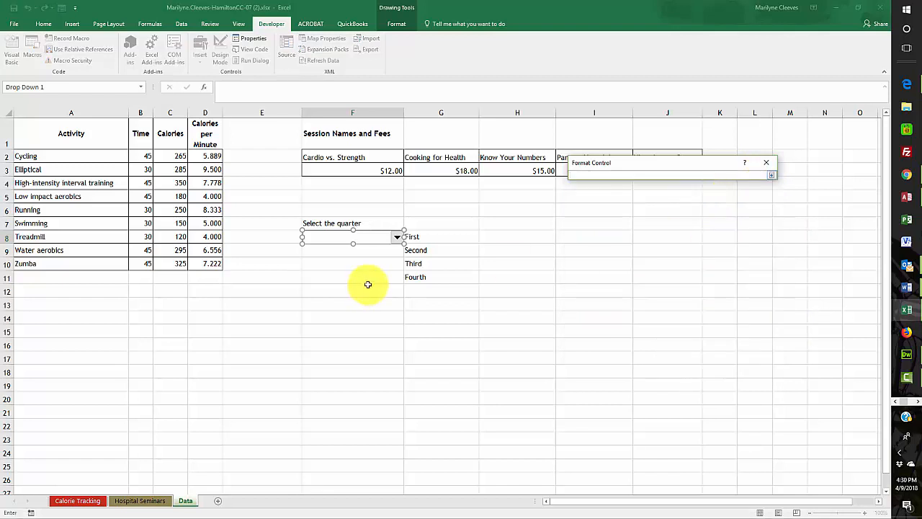
drag(412, 238, 418, 280)
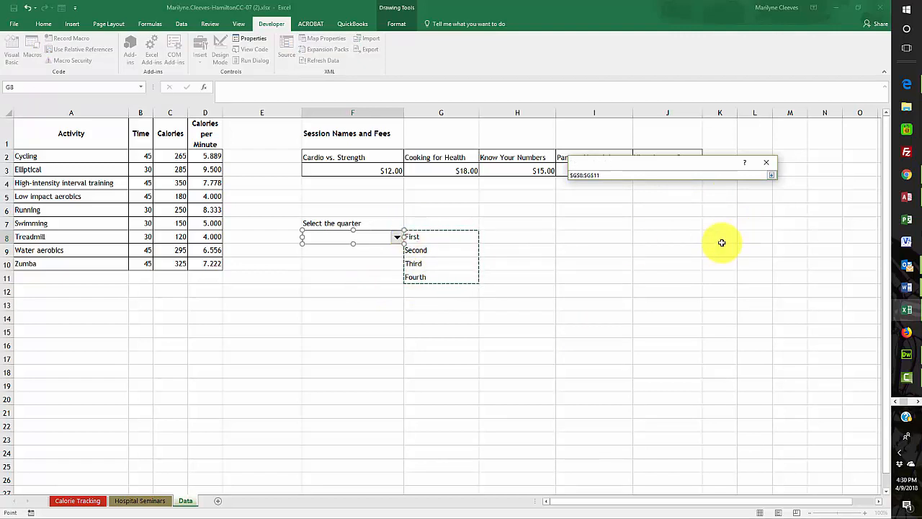
key(Return)
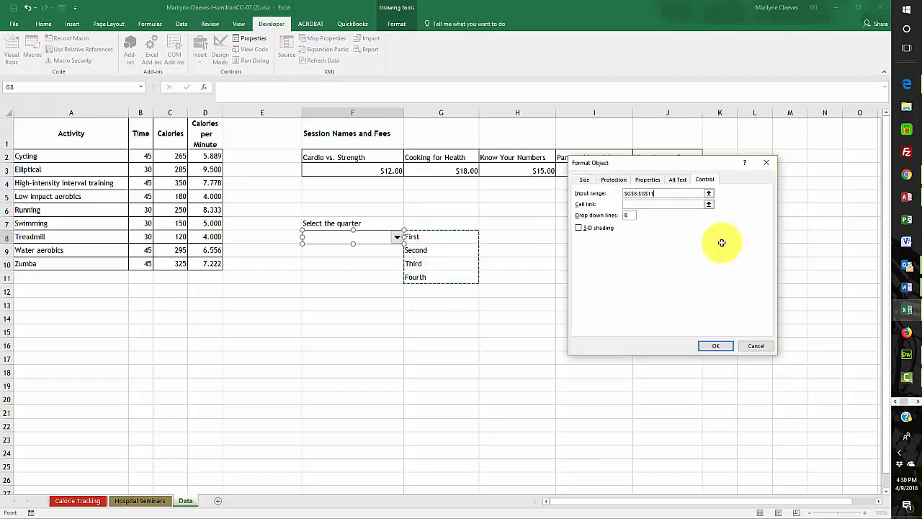
- Set the combo box's cell link to F8 and apply the control settings
click(626, 205)
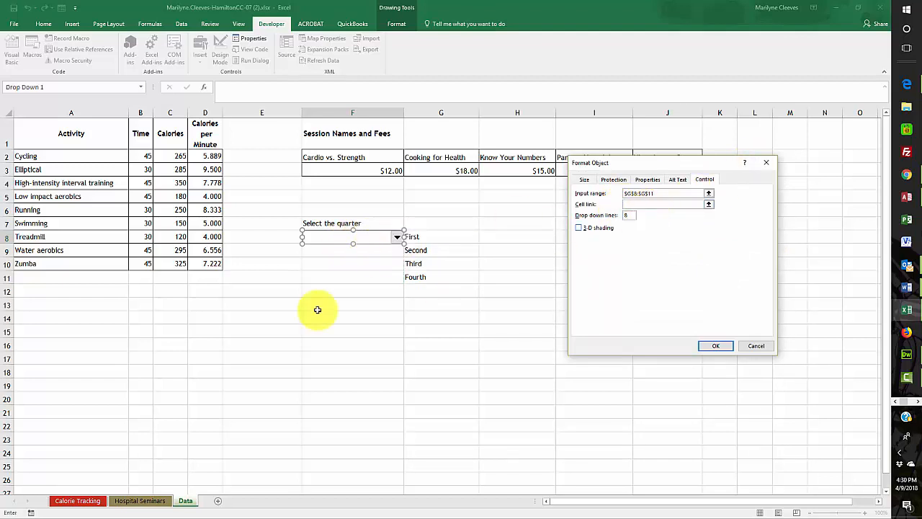
click(325, 252)
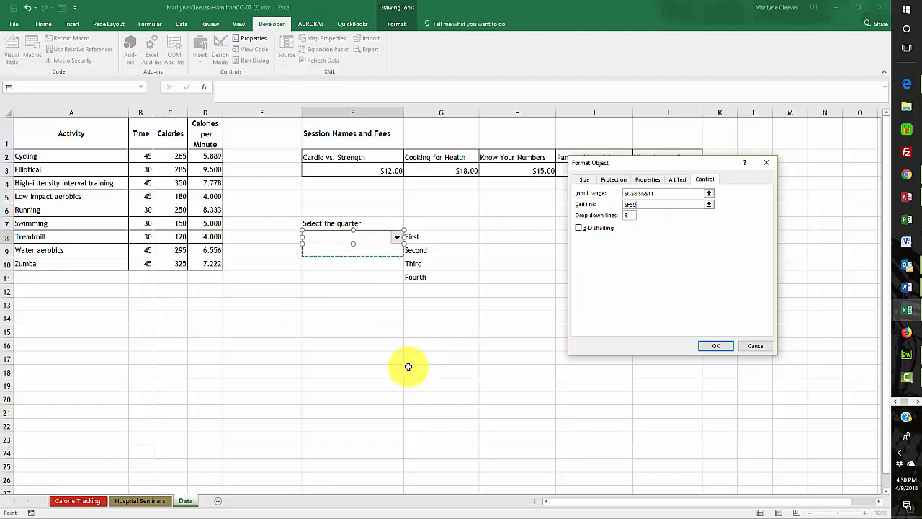
click(640, 205)
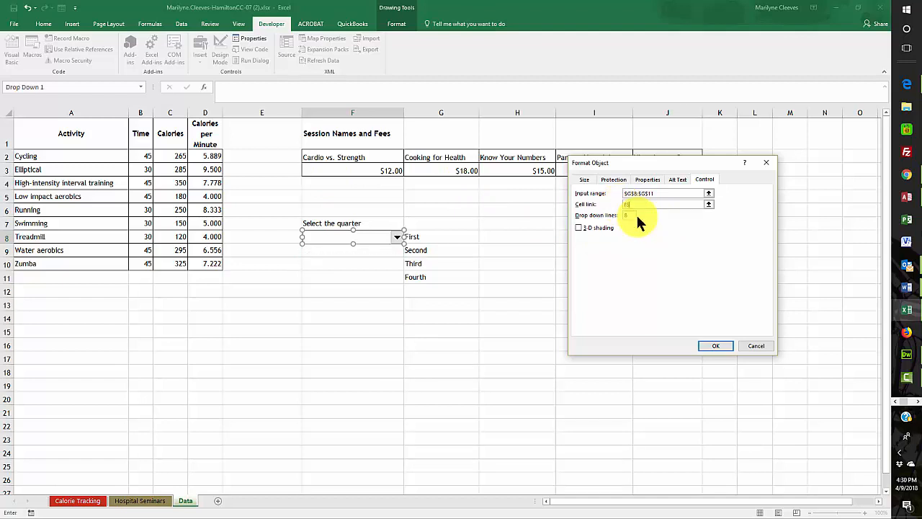
click(713, 345)
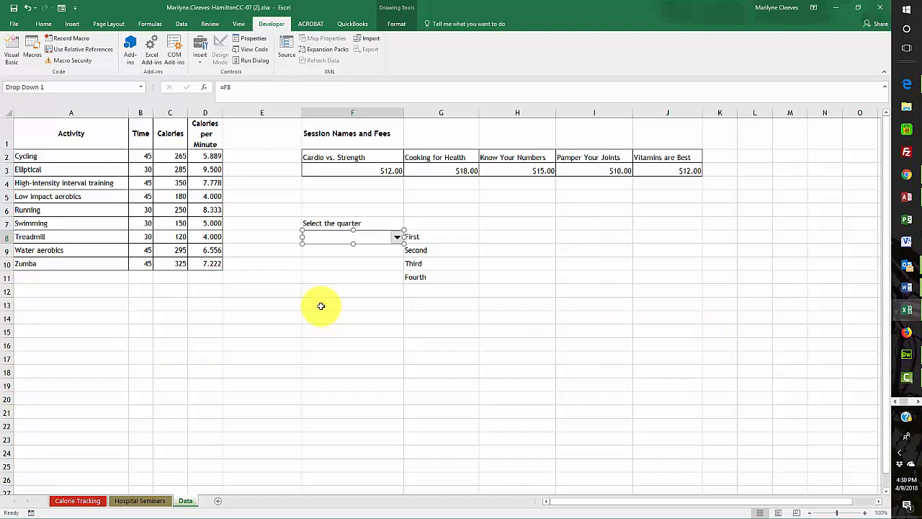
- Deselect the combo box and choose Second from its list of quarters
click(309, 262)
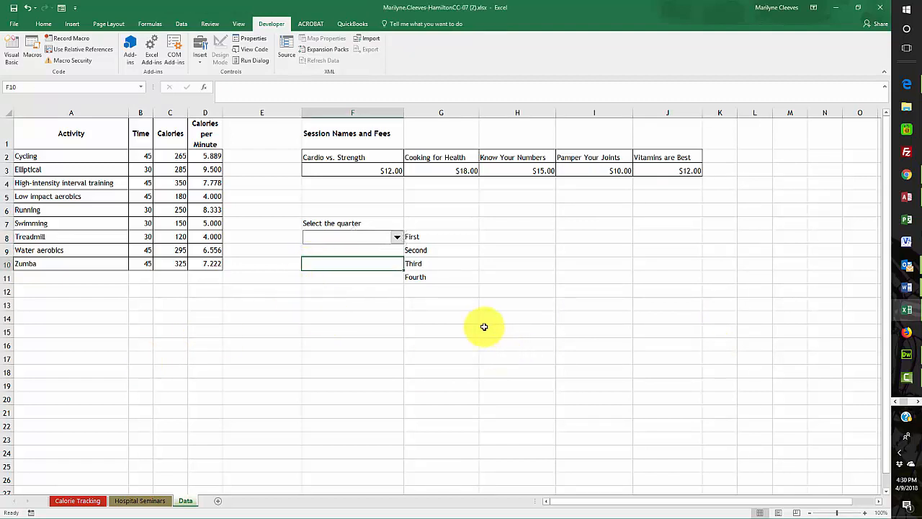
click(396, 237)
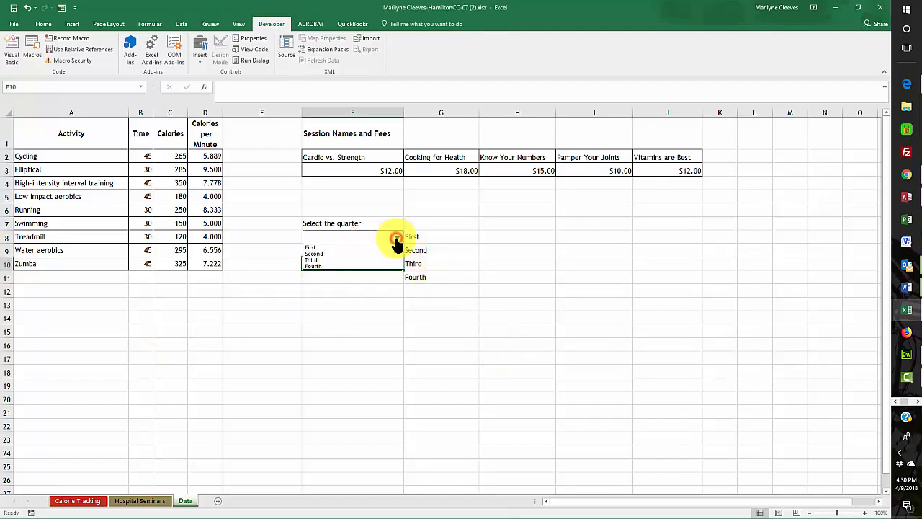
click(332, 252)
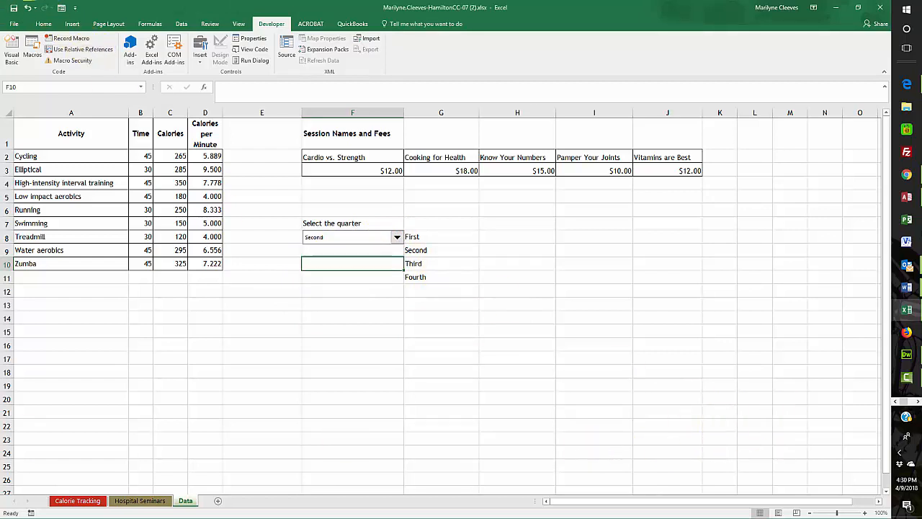
- Start a CONCAT function in cell D4 of the Hospital Seminars sheet, below the Affiliate Hospital Seminars title
key(alt+Tab)
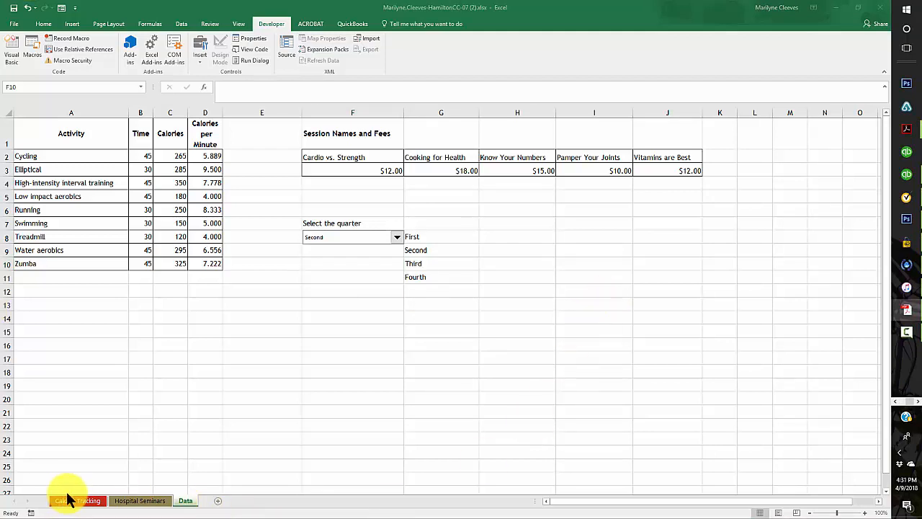
click(146, 501)
click(146, 501)
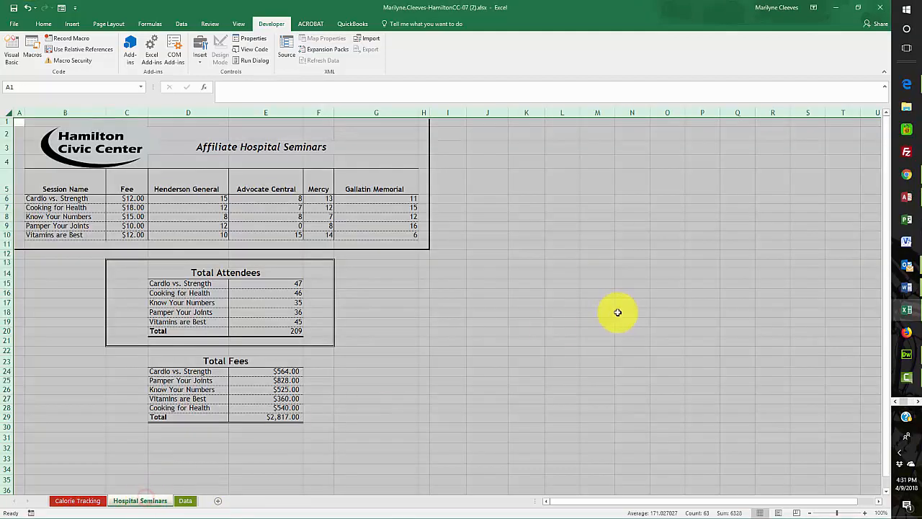
click(180, 162)
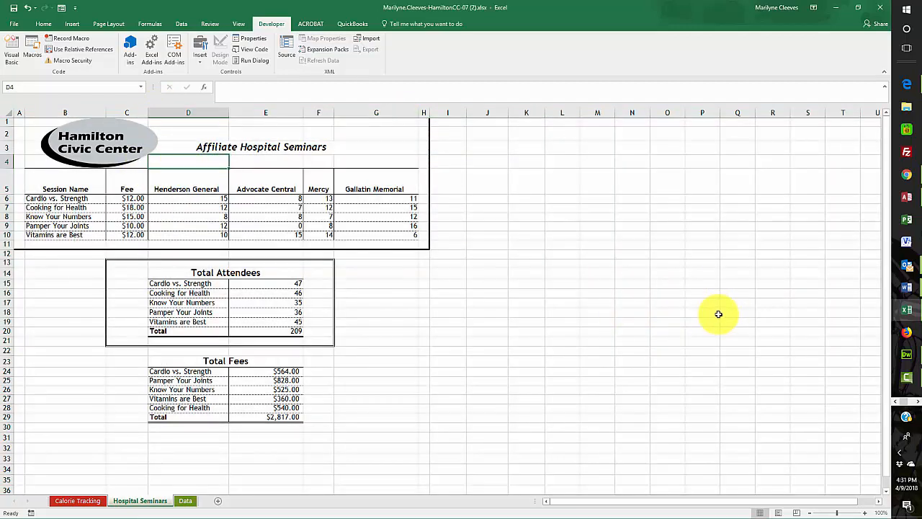
click(140, 24)
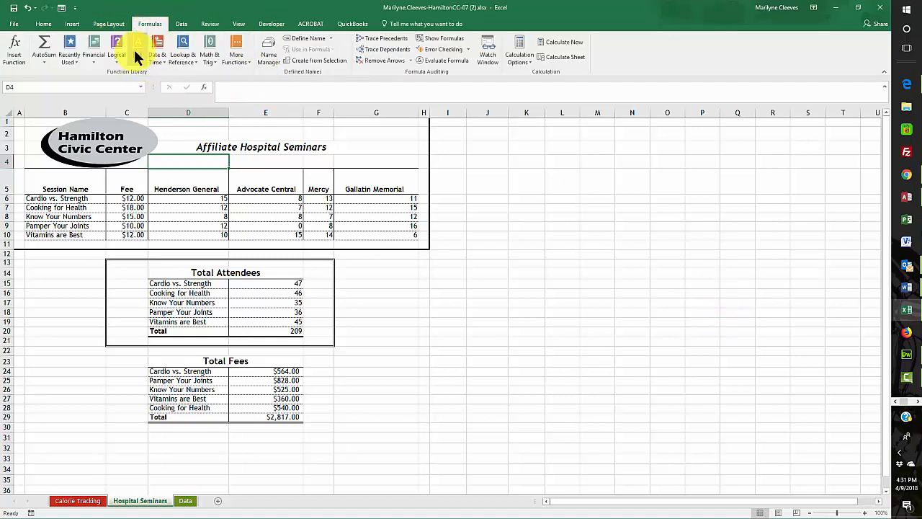
click(136, 54)
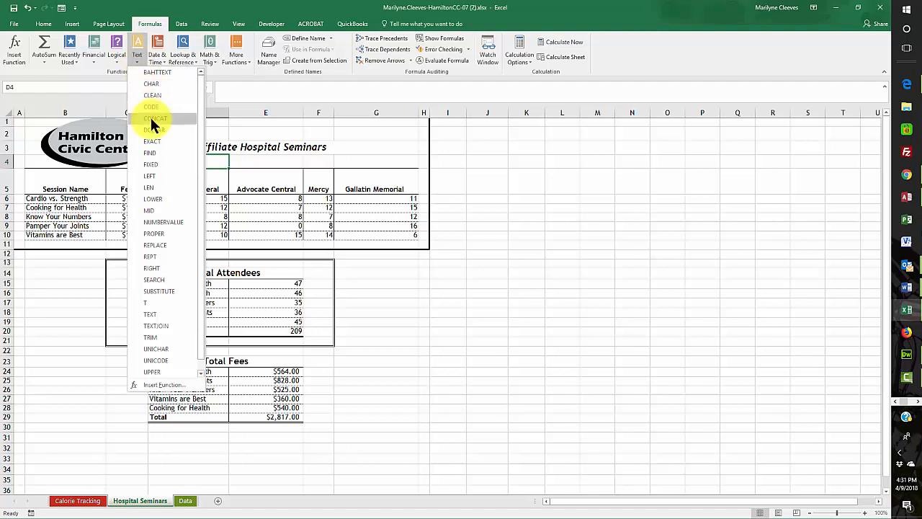
click(153, 119)
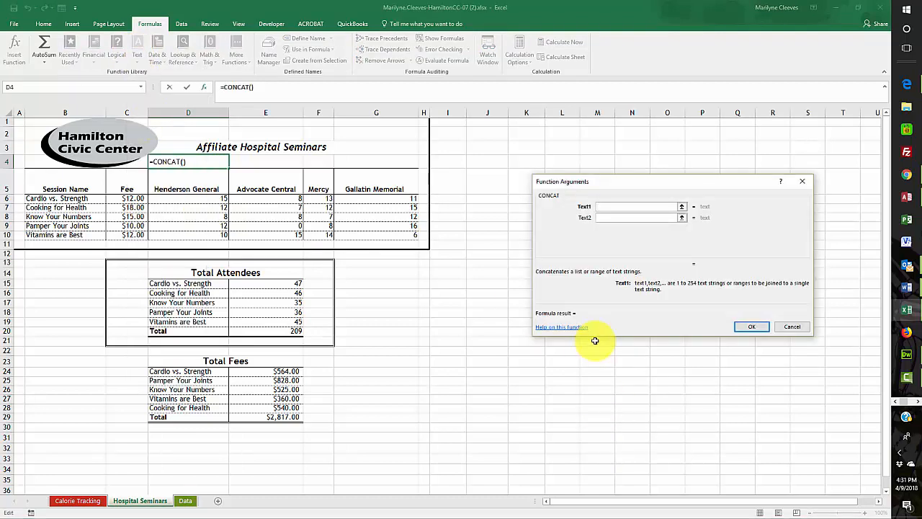
- Nest an INDEX function in its array form as CONCAT's first text, with Data!$G$8:$G$11 as the array
click(140, 87)
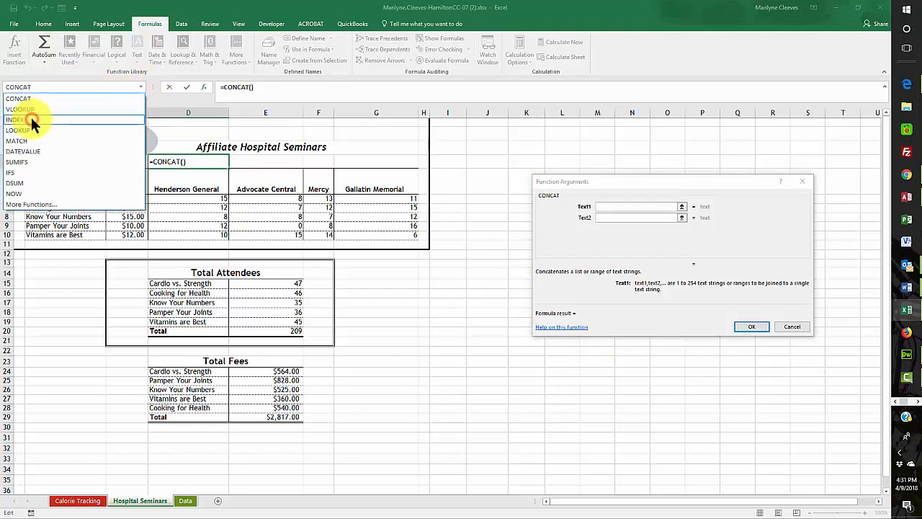
click(31, 120)
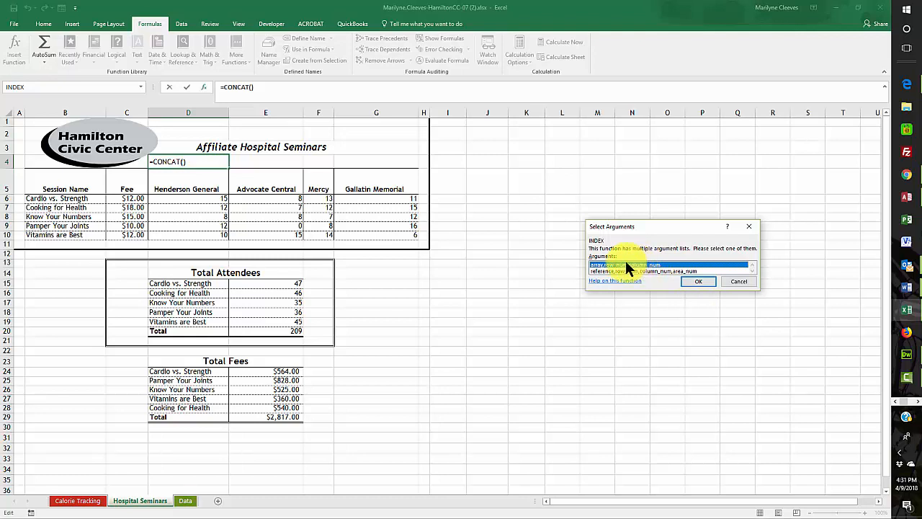
click(695, 281)
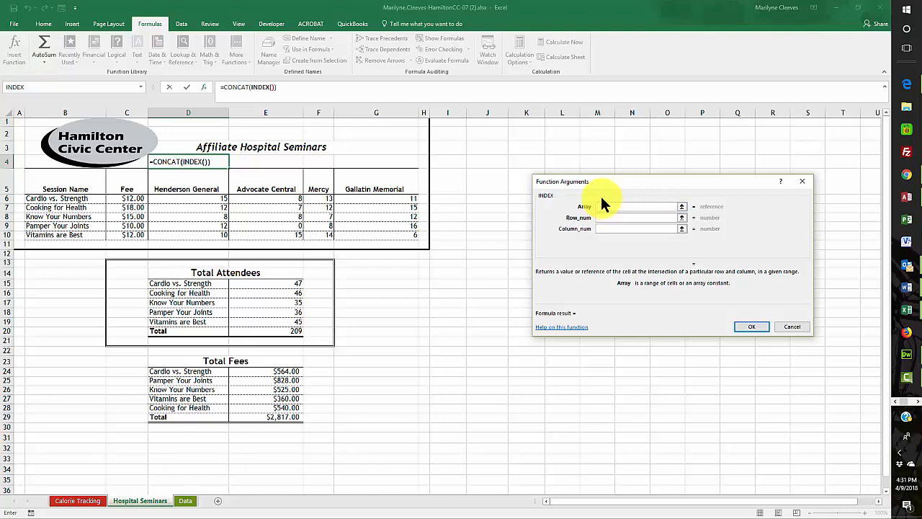
click(185, 502)
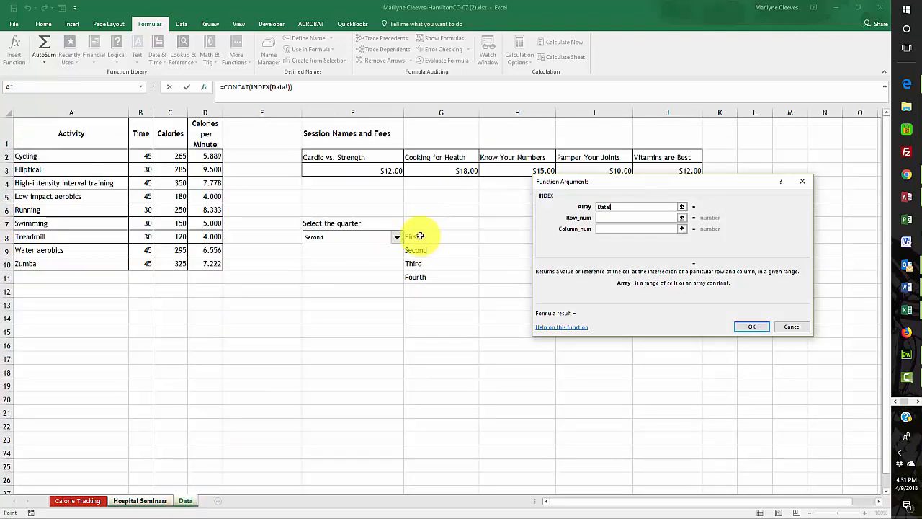
drag(419, 236, 418, 281)
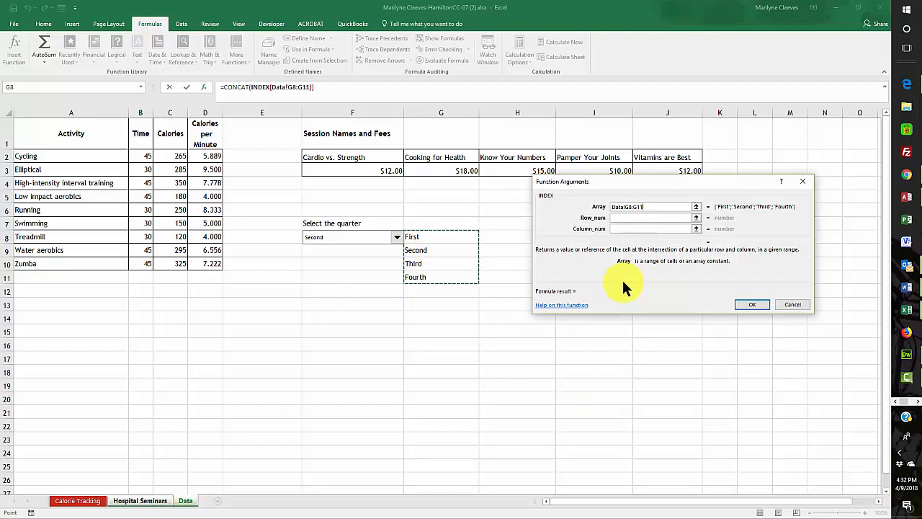
key(F4)
- Set INDEX's row number to the combo box's linked cell, Data!F8, and complete the formula
click(622, 216)
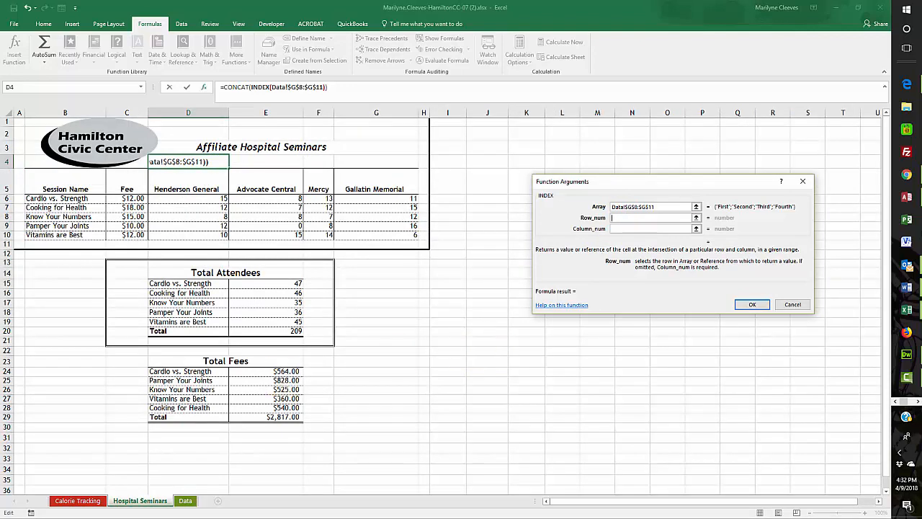
click(917, 401)
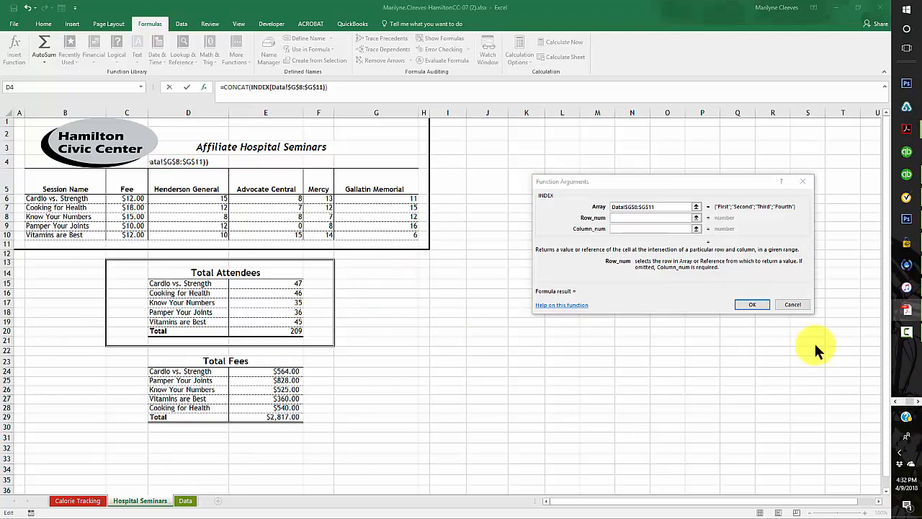
click(614, 218)
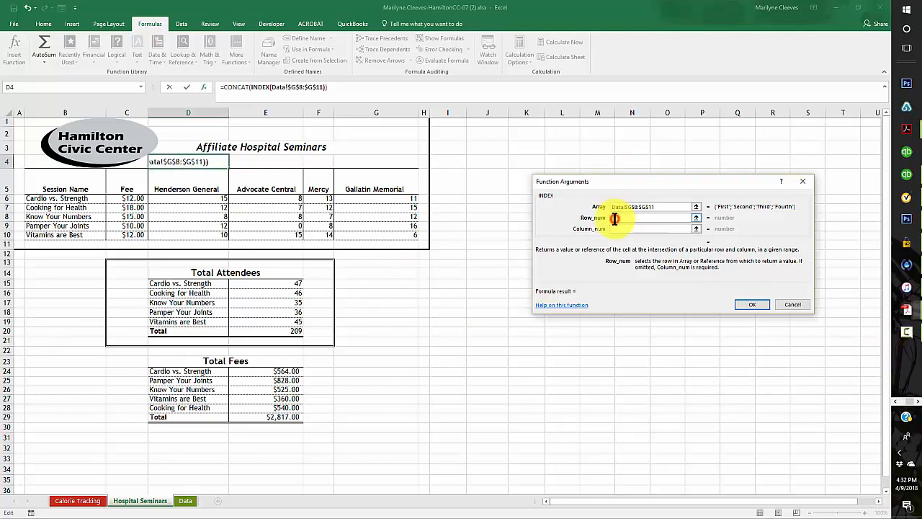
click(185, 499)
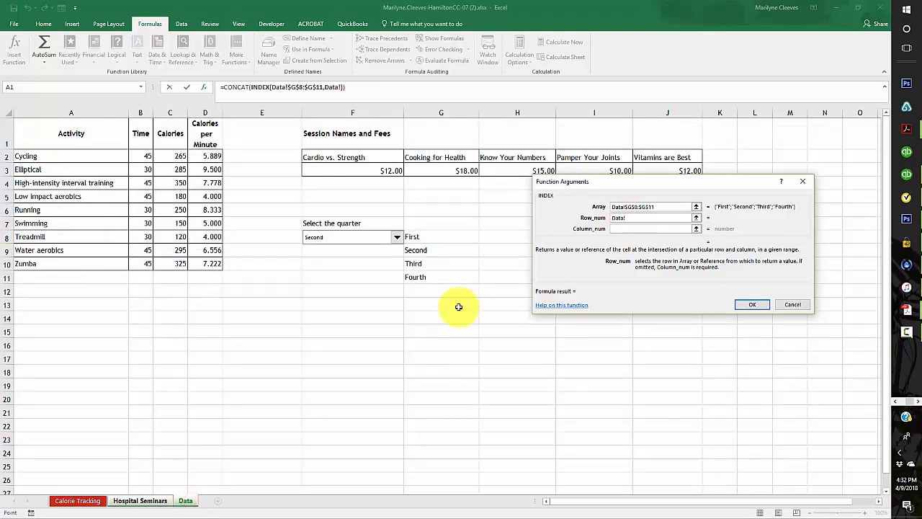
click(353, 245)
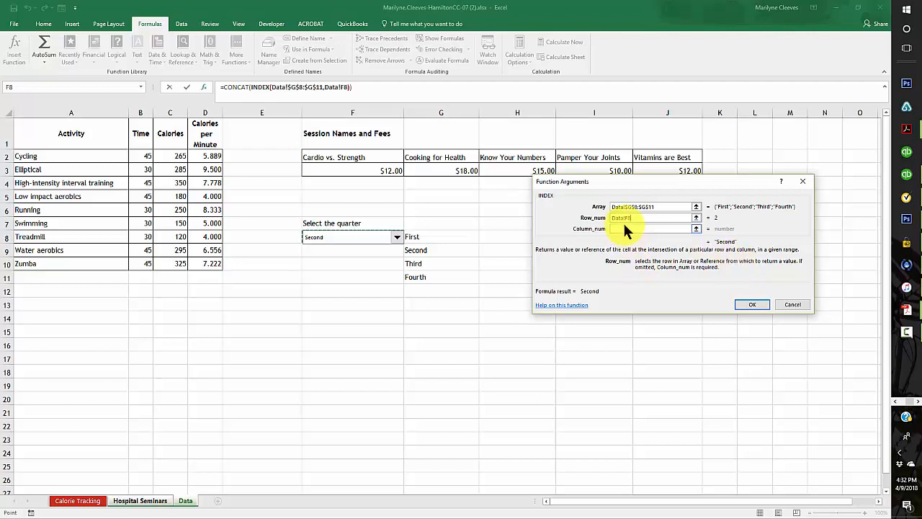
click(753, 304)
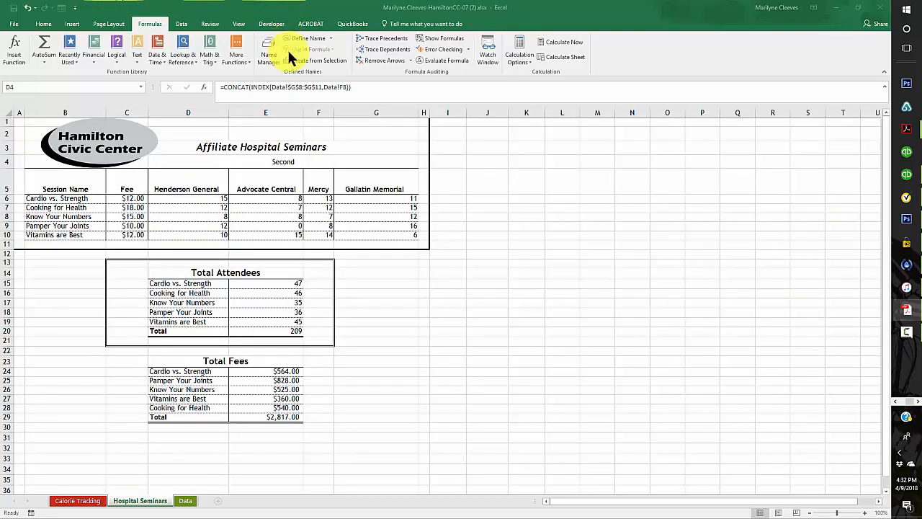
- Add "Quarter" as the second text argument of the CONCAT formula in D4
click(349, 86)
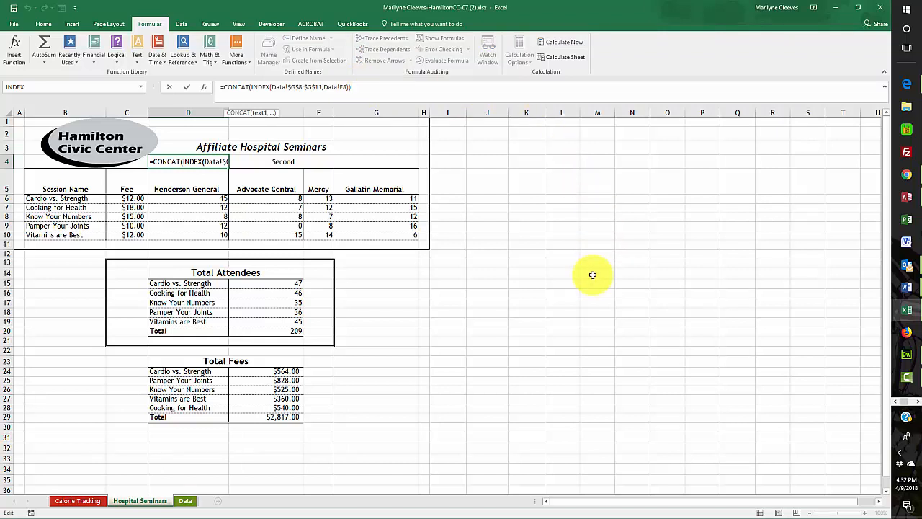
text(,)
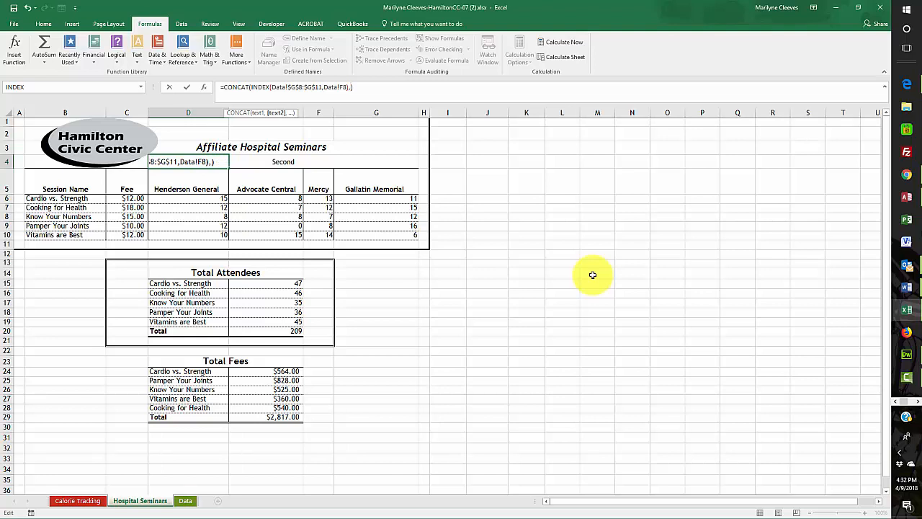
text("Quarter")
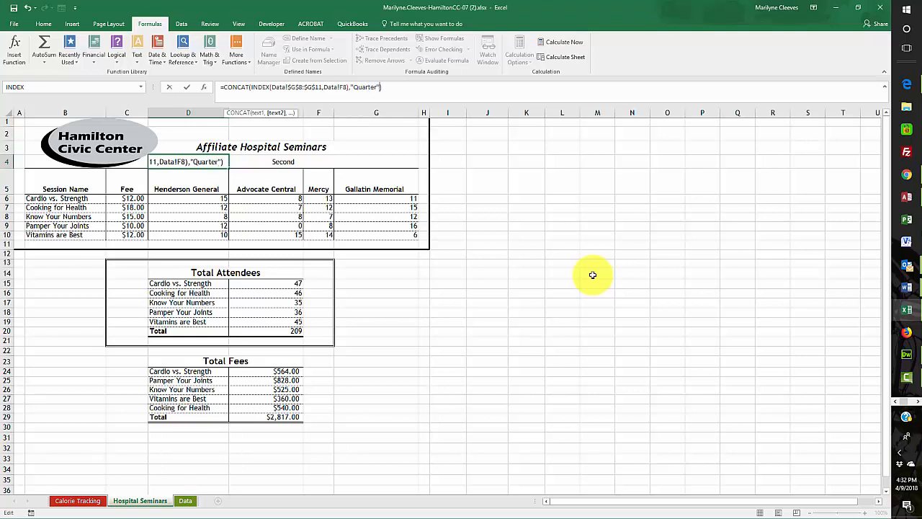
key(Return)
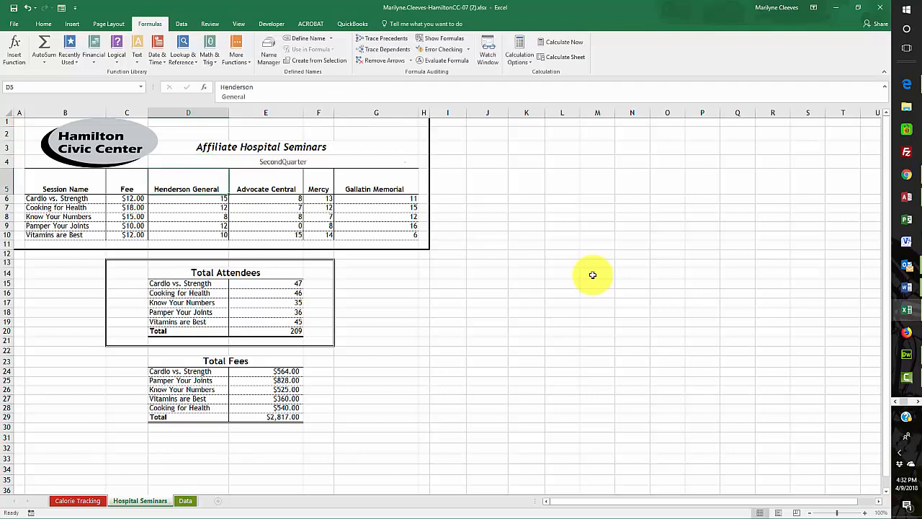
- Insert a space before Quarter inside the quotation marks of the D4 formula, making it " Quarter"
click(273, 162)
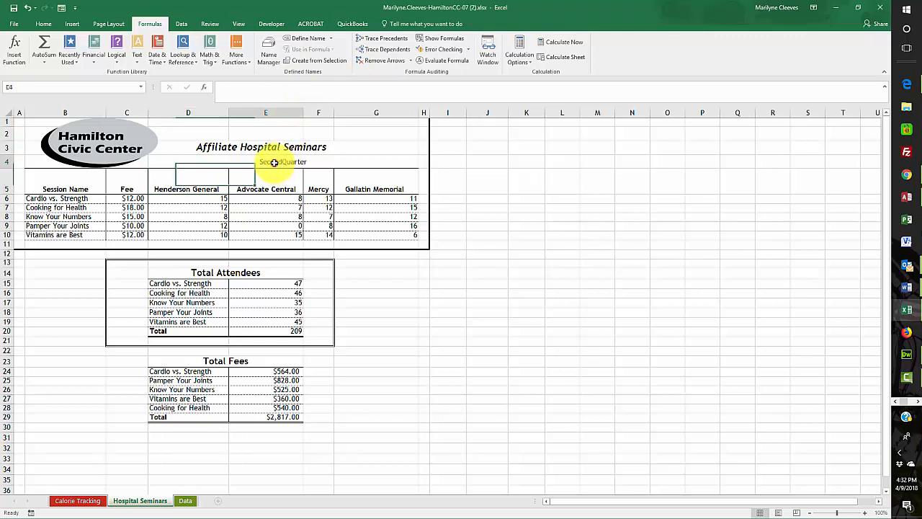
click(164, 162)
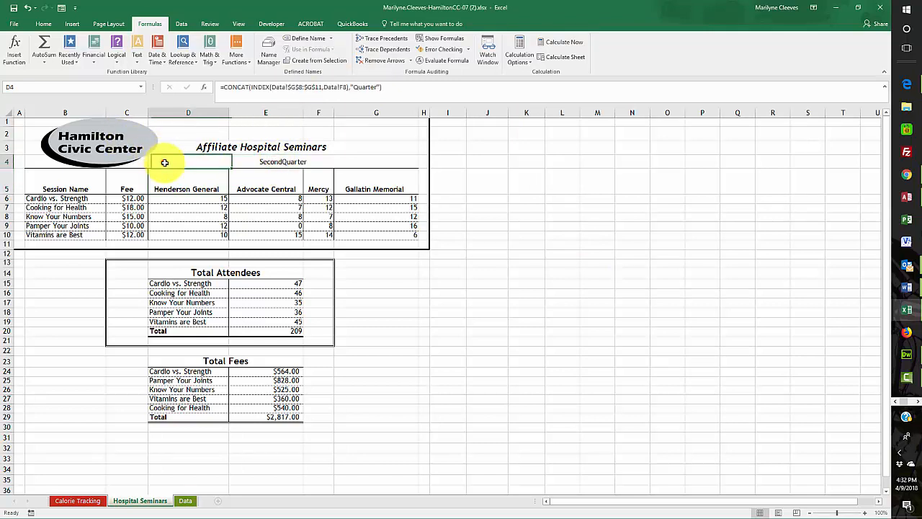
click(353, 88)
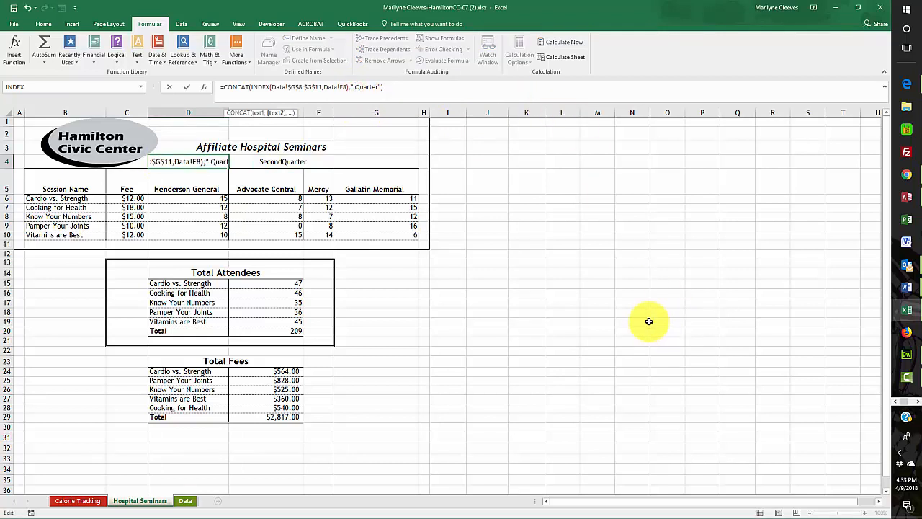
key(Return)
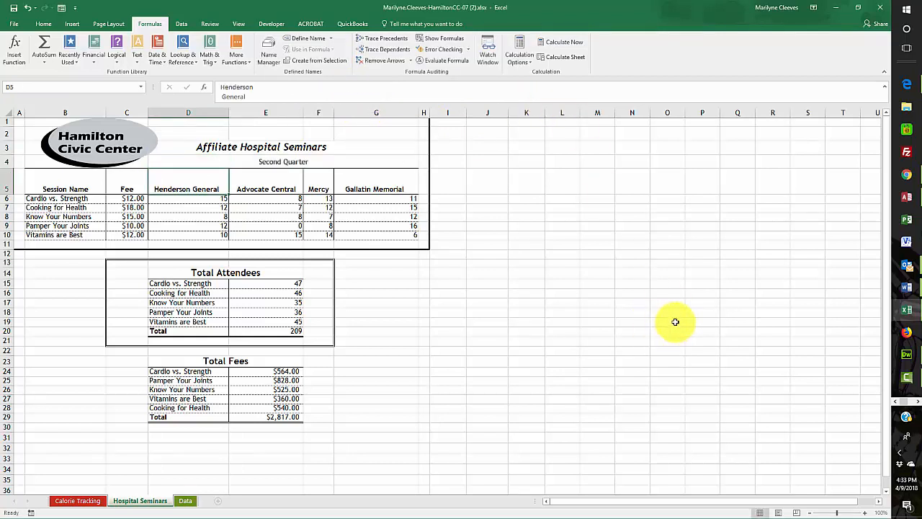
- Format the quarter label in D4 on Hospital Seminars as bold italic at 16 pt
key(alt+Tab)
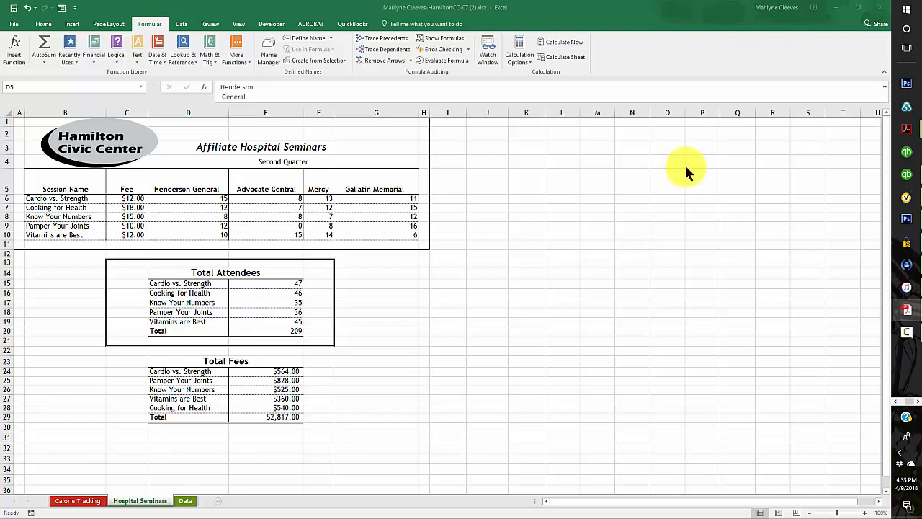
click(185, 160)
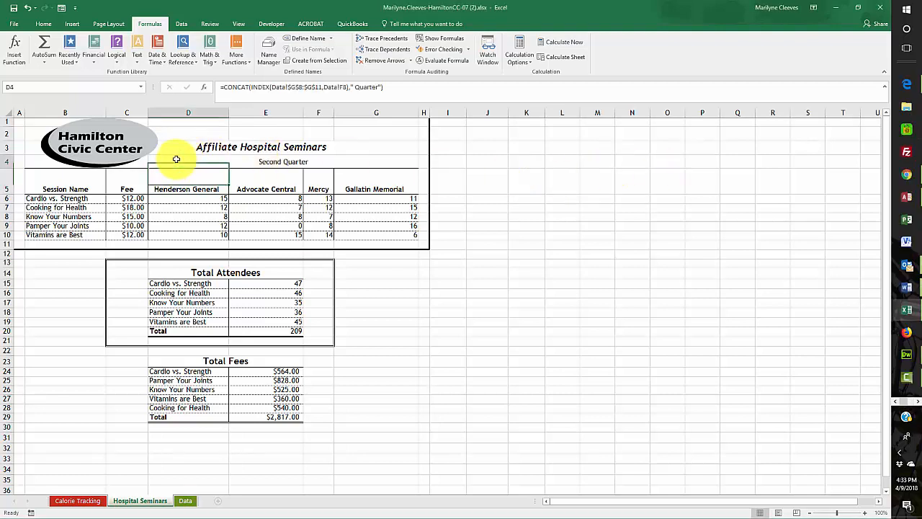
click(43, 24)
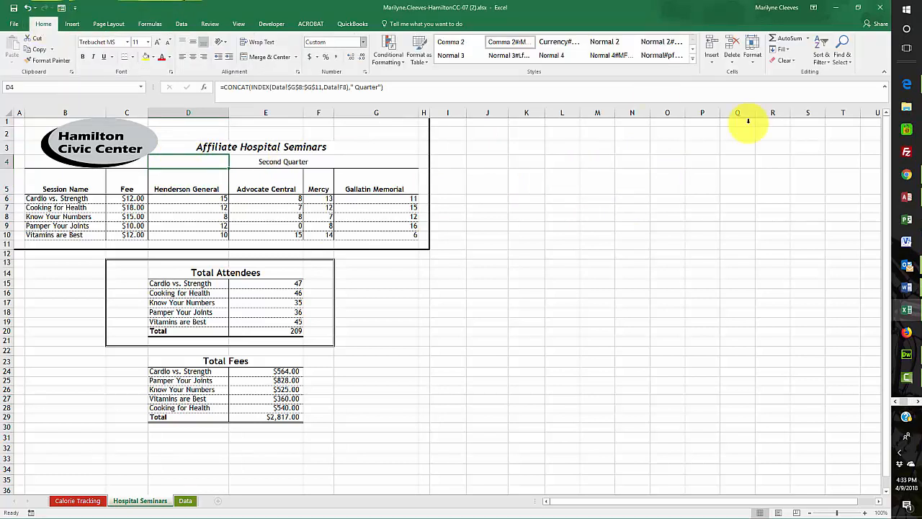
click(82, 57)
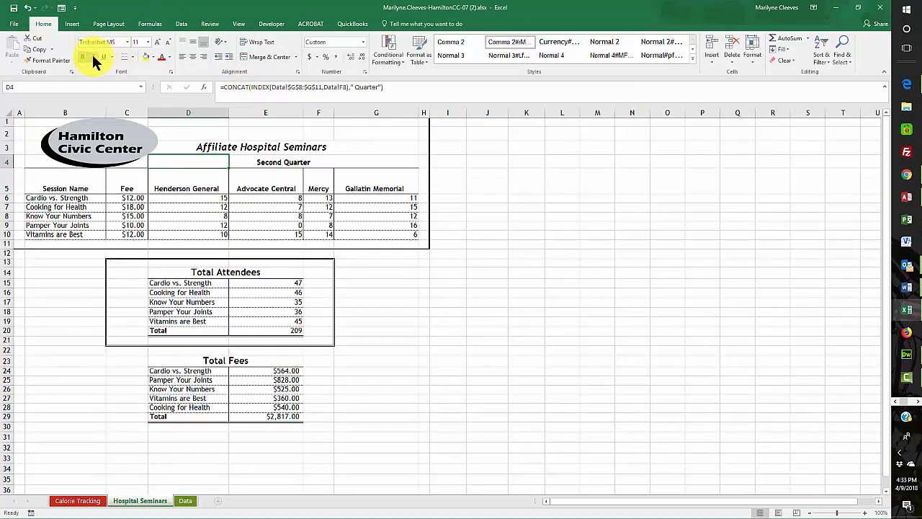
click(93, 57)
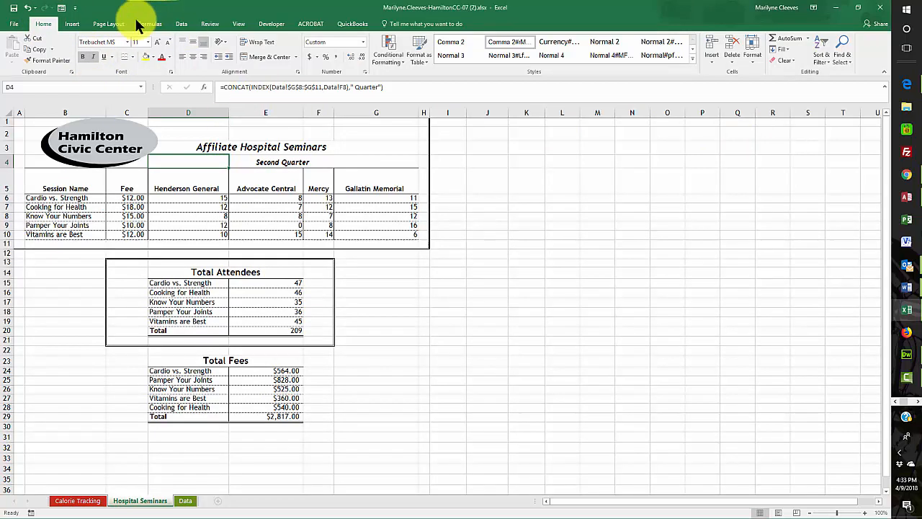
click(147, 41)
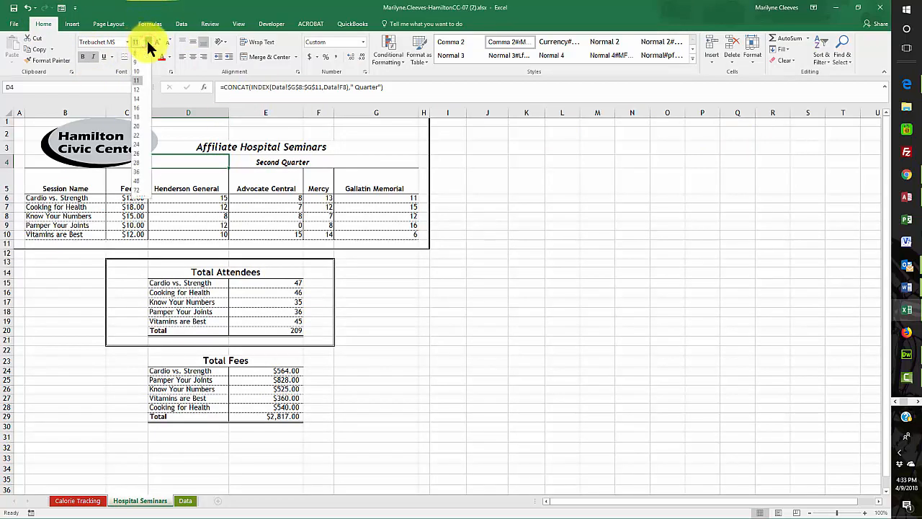
click(137, 107)
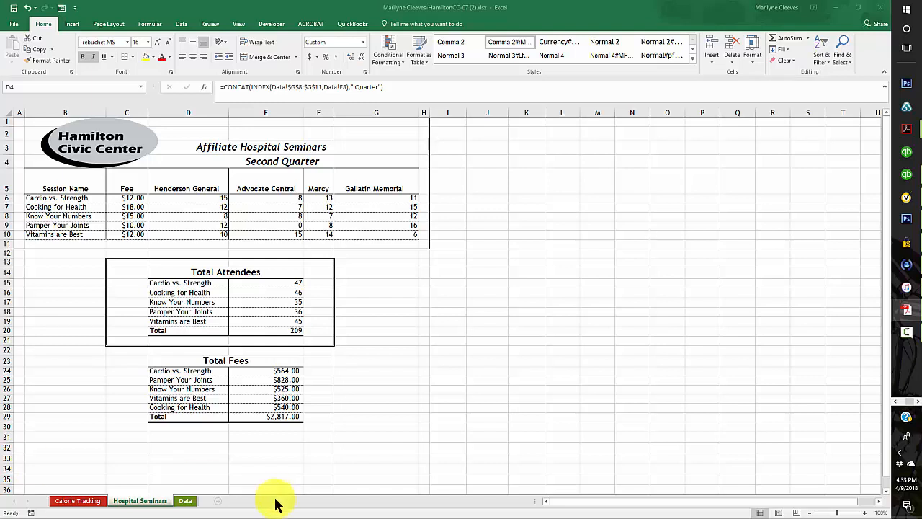
- Choose Third in the quarter combo box on the Data sheet, check the Hospital Seminars label, and save the workbook
click(185, 500)
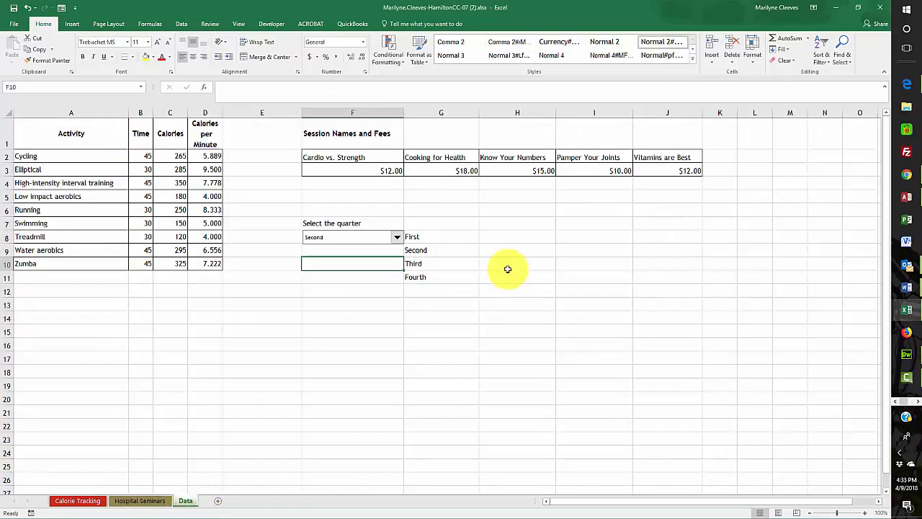
click(397, 237)
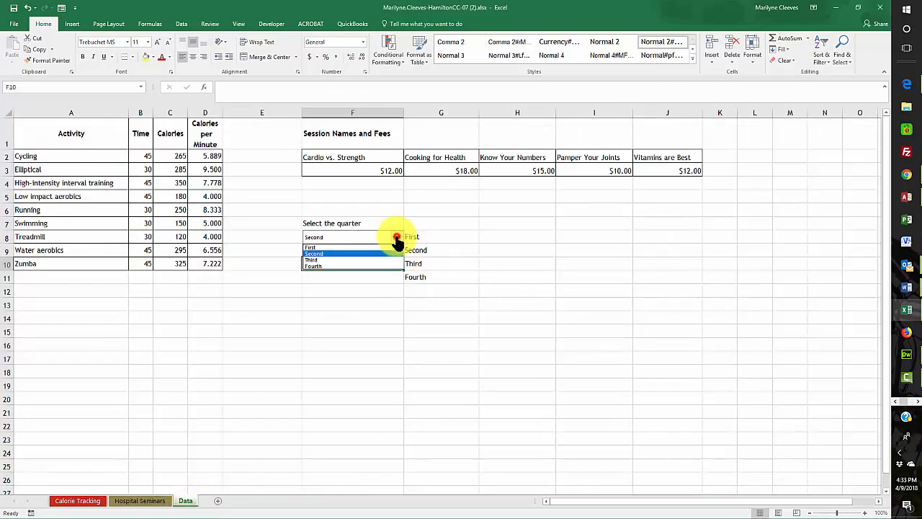
click(321, 259)
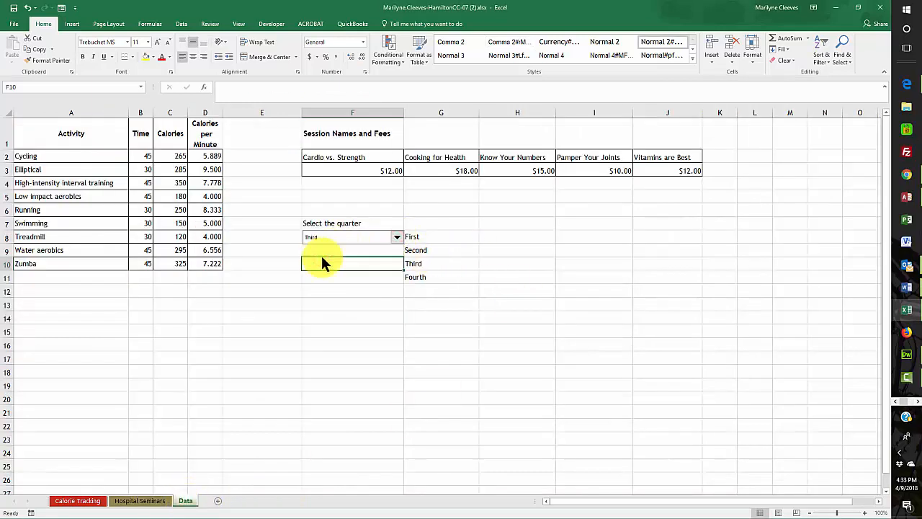
click(124, 500)
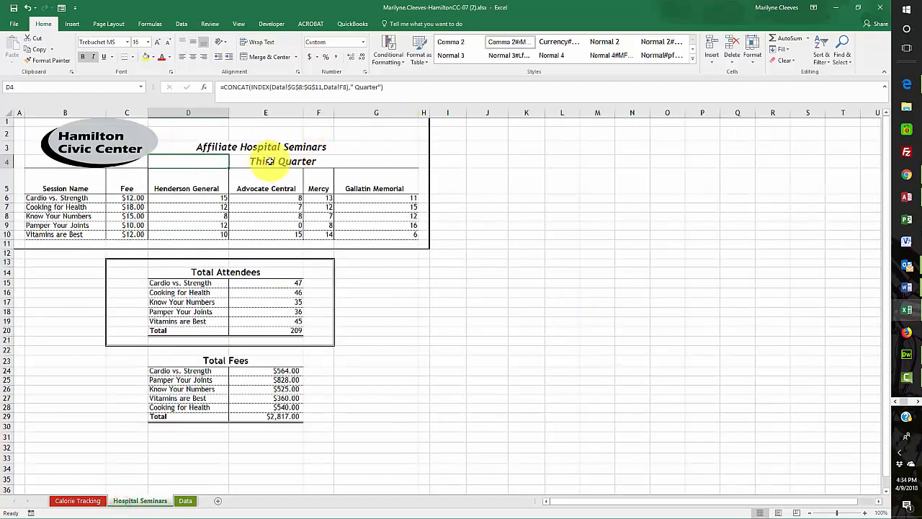
click(13, 7)
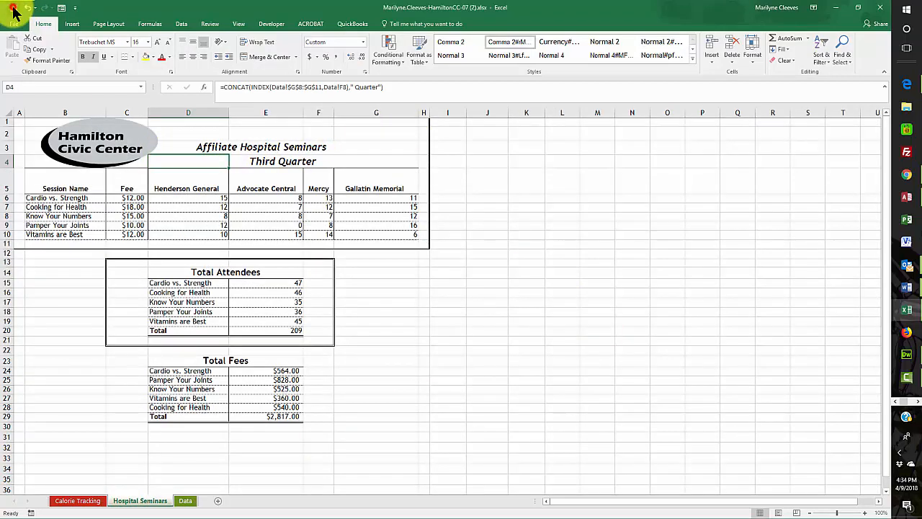
- Unlock cell D4 and the attendance range D6:G10 together on Hospital Seminars
key(alt+Tab)
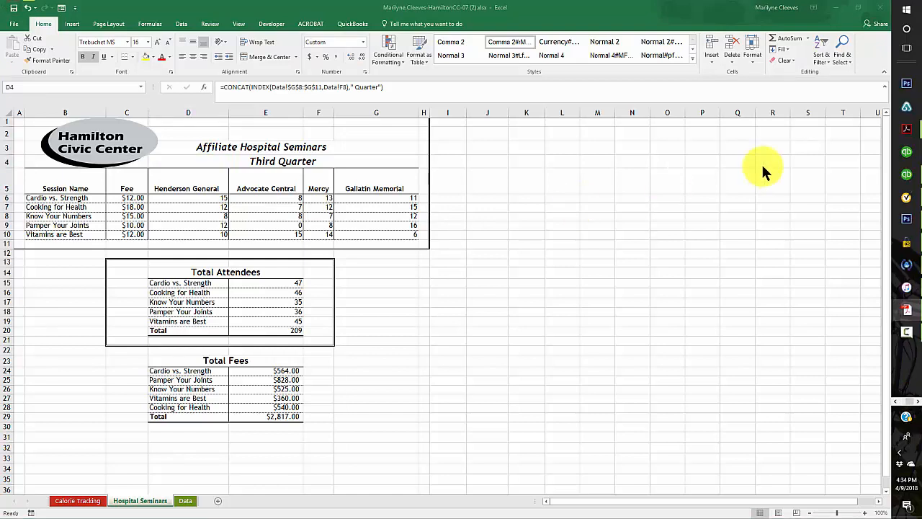
click(174, 159)
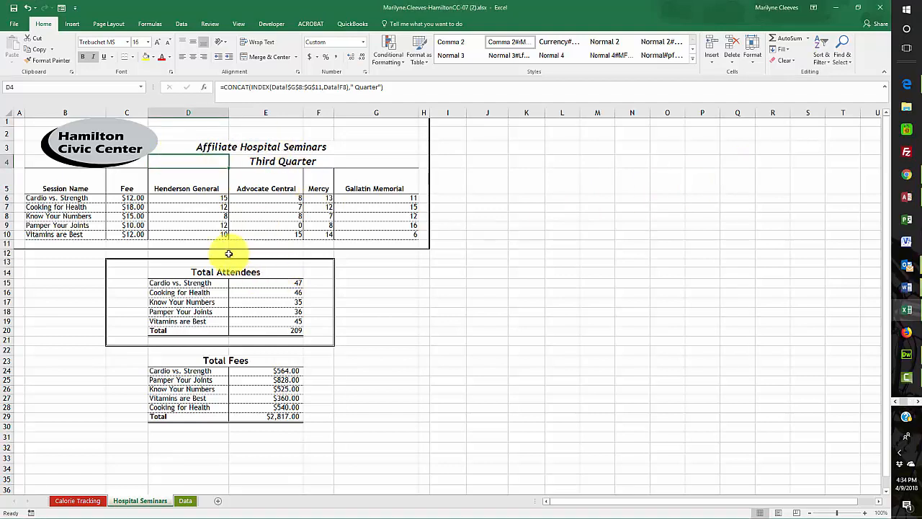
ctrl+click(175, 199)
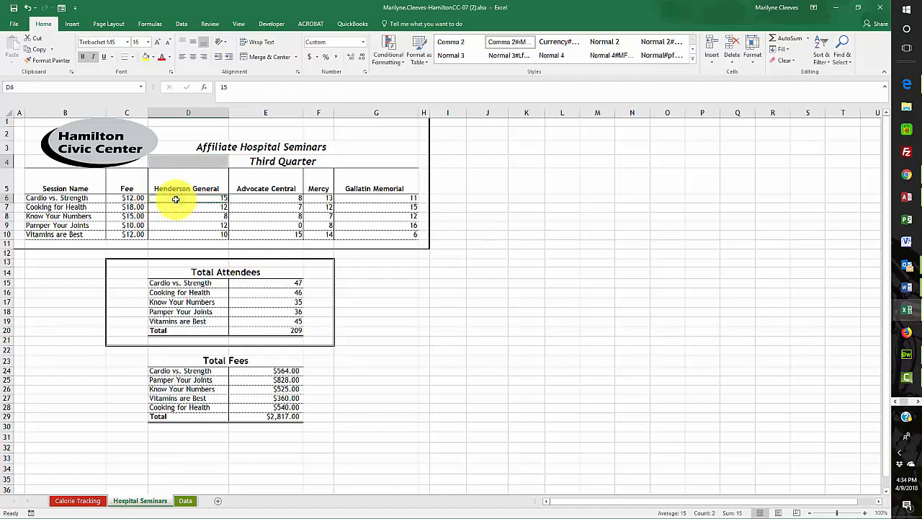
mouse_move(175, 199)
mouse_down()
mouse_move(370, 199)
mouse_move(389, 238)
mouse_up()
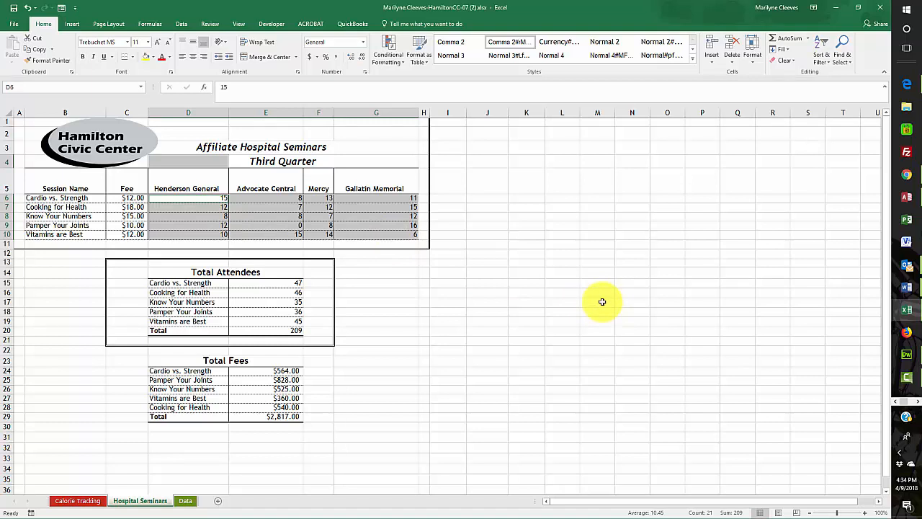
click(752, 56)
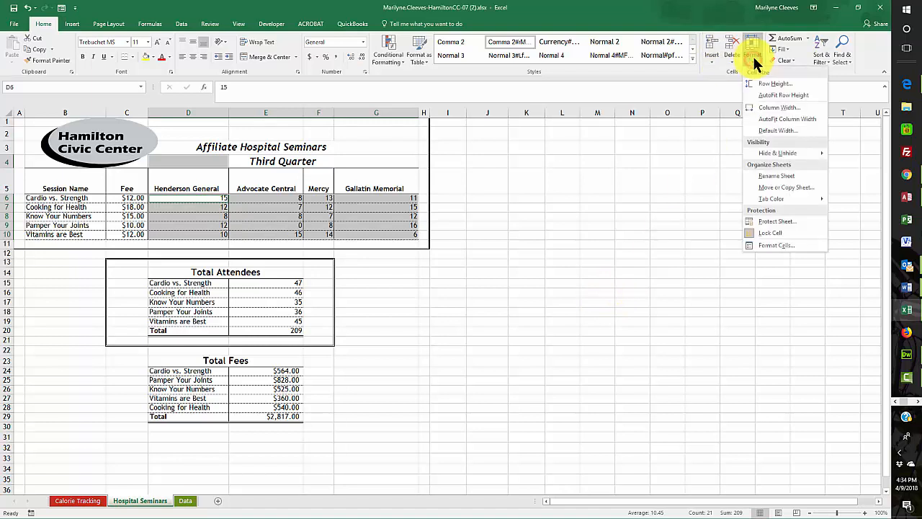
click(756, 234)
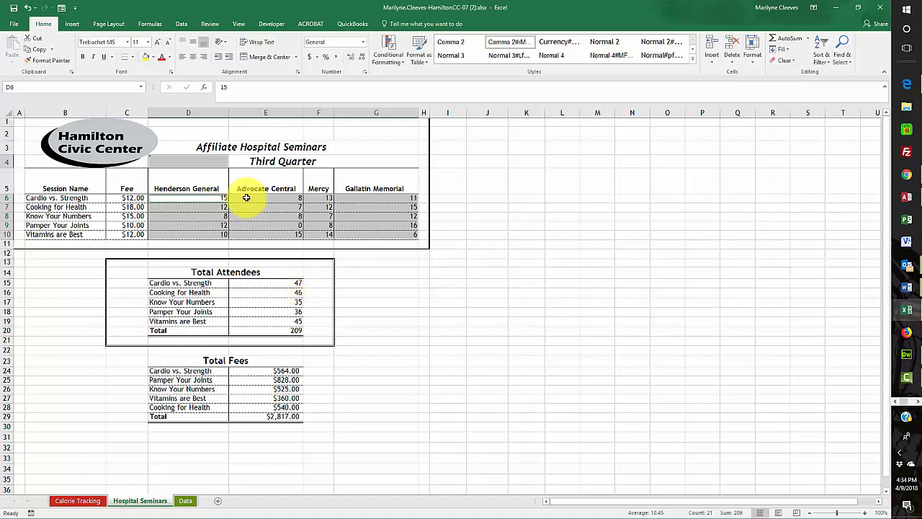
- Delete the attendance figures in D6:G10 and save the workbook
drag(206, 196, 370, 231)
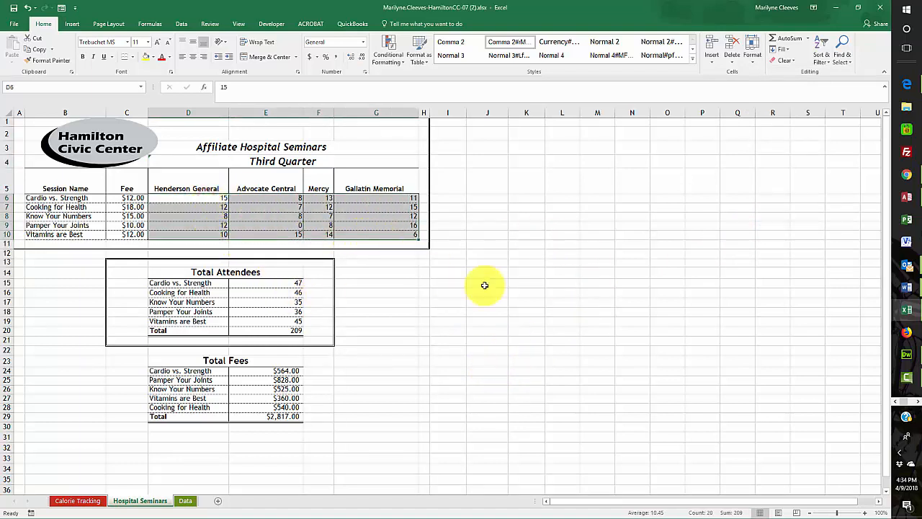
key(Delete)
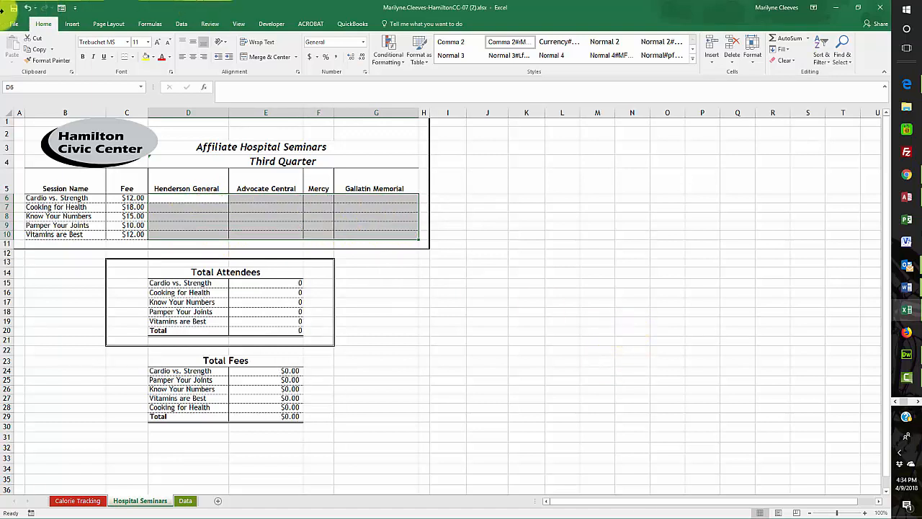
click(14, 7)
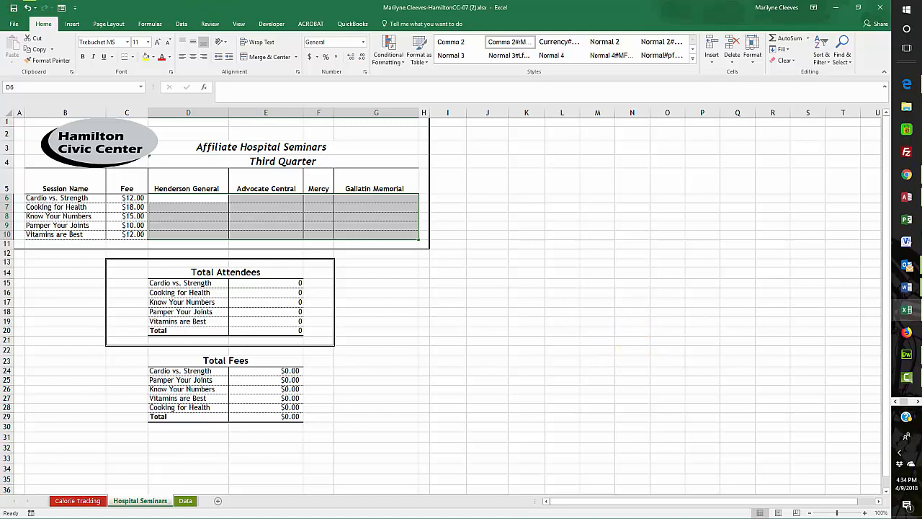
- Protect the Hospital Seminars sheet without a password, allowing only selection of locked and unlocked cells
key(alt+Tab)
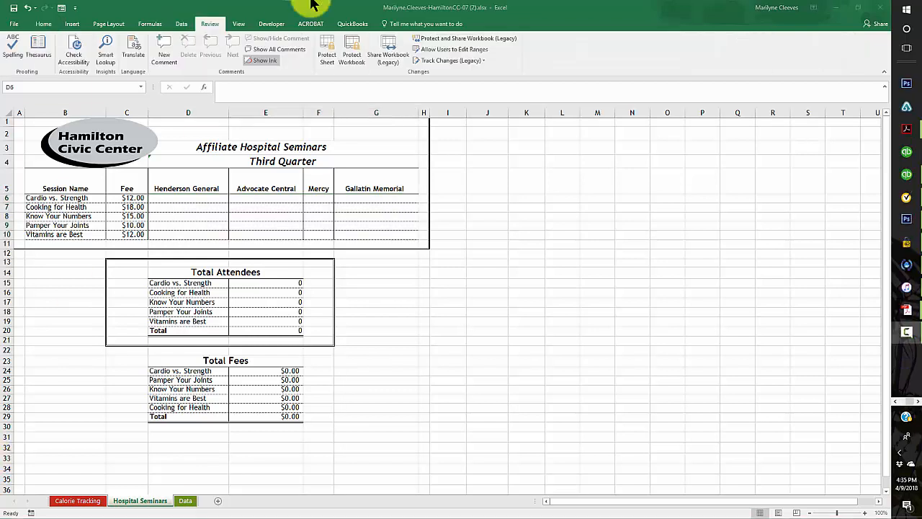
click(193, 24)
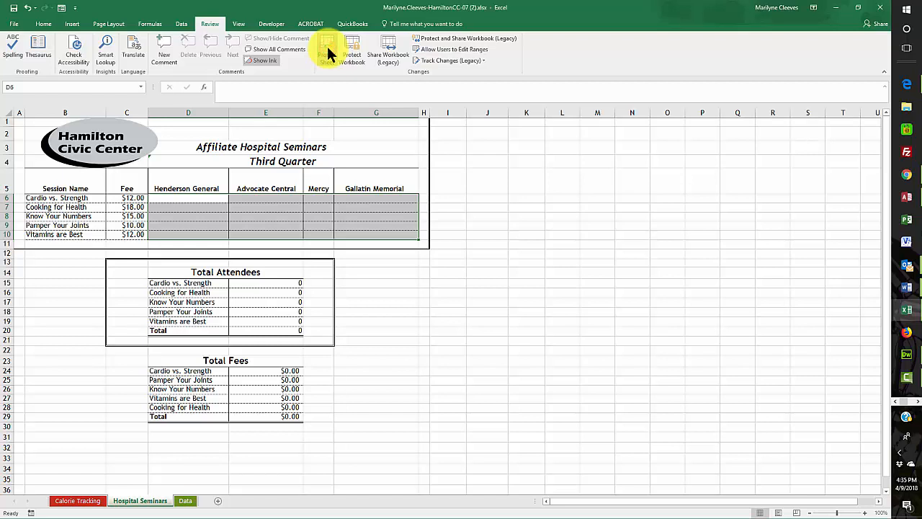
click(328, 53)
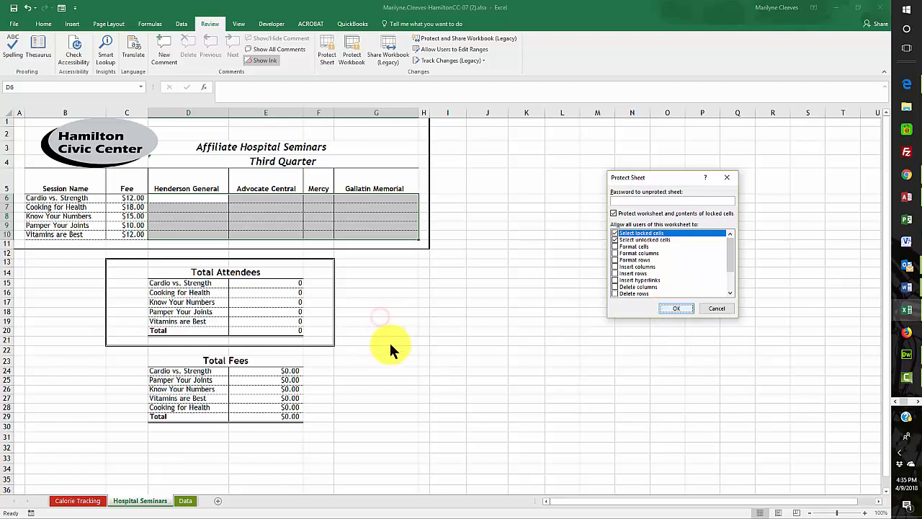
click(672, 310)
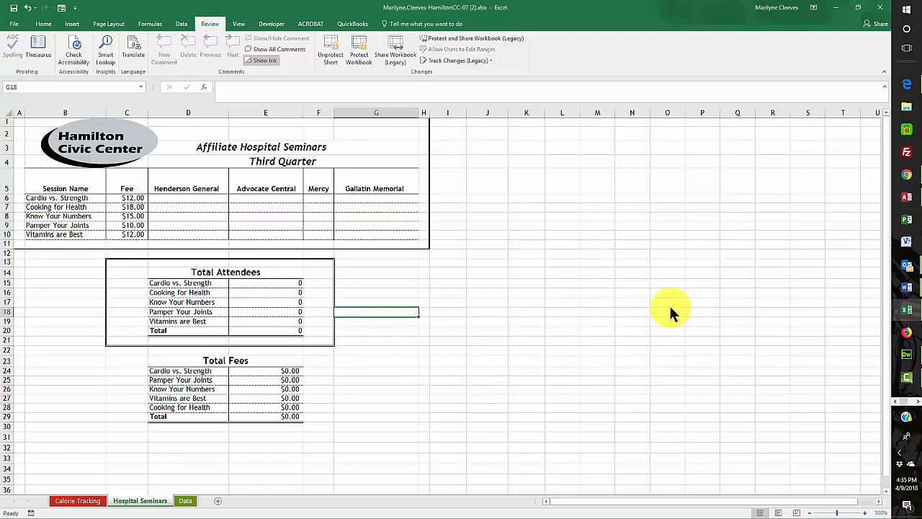
- Protect the Calorie Tracking sheet without a password, and close the workbook with its changes saved
click(77, 502)
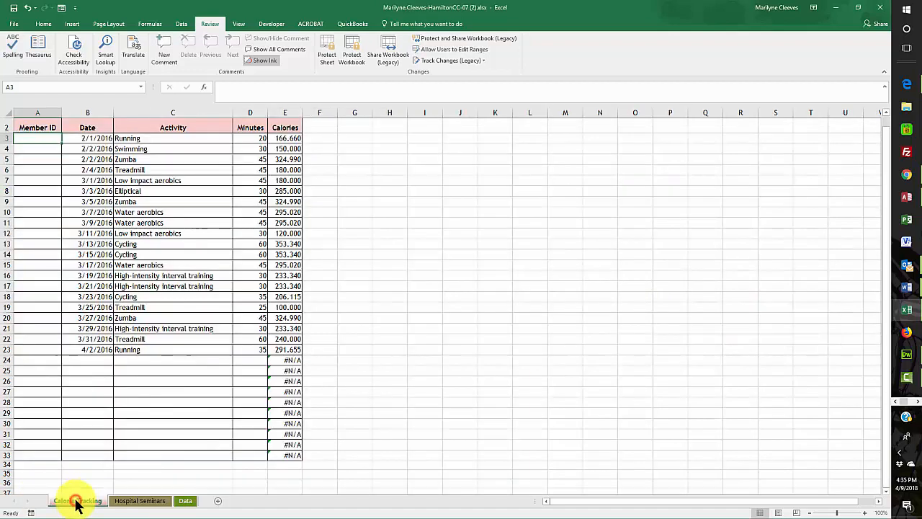
click(327, 56)
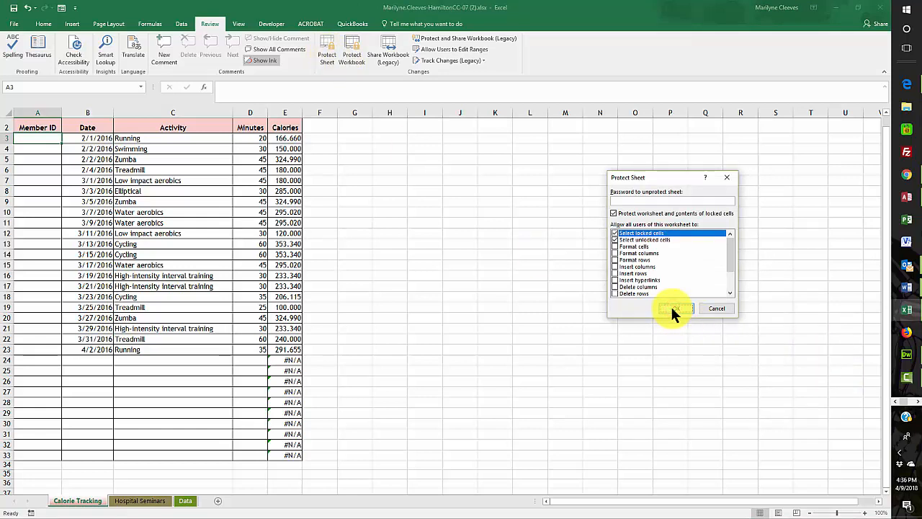
click(673, 309)
click(386, 211)
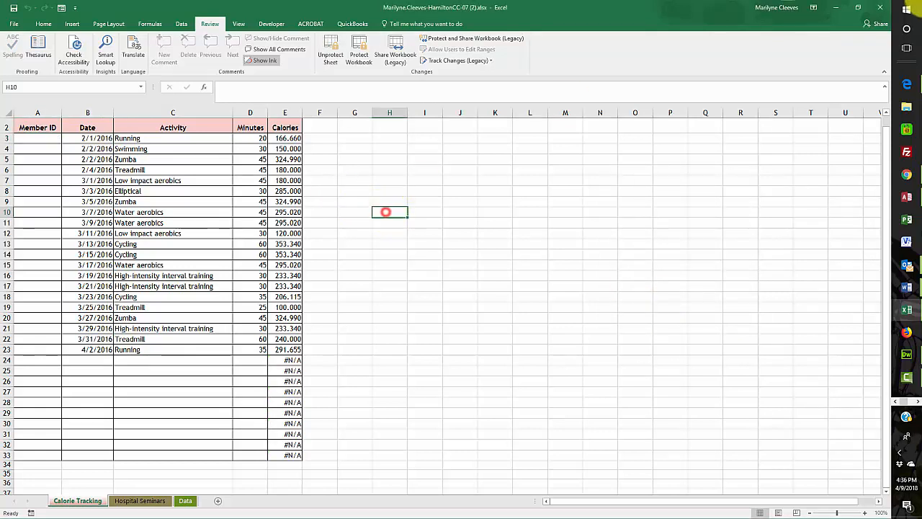
click(880, 8)
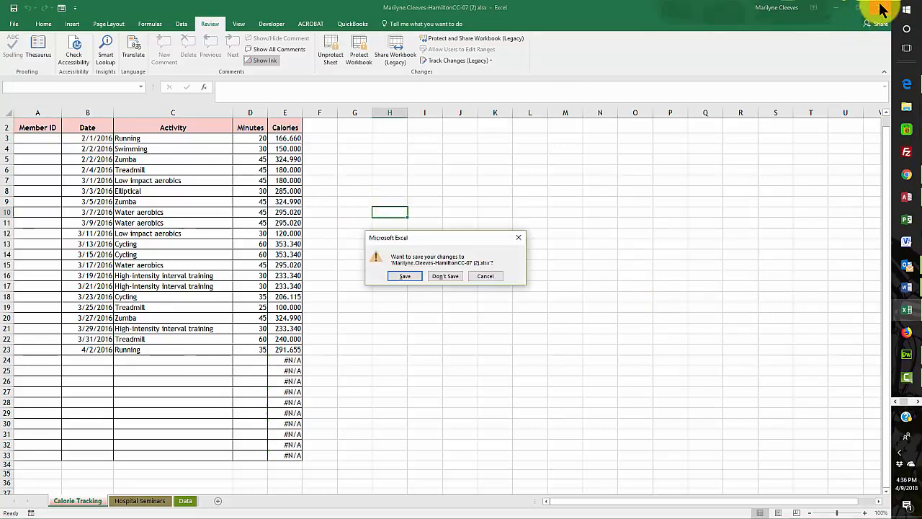
click(405, 276)
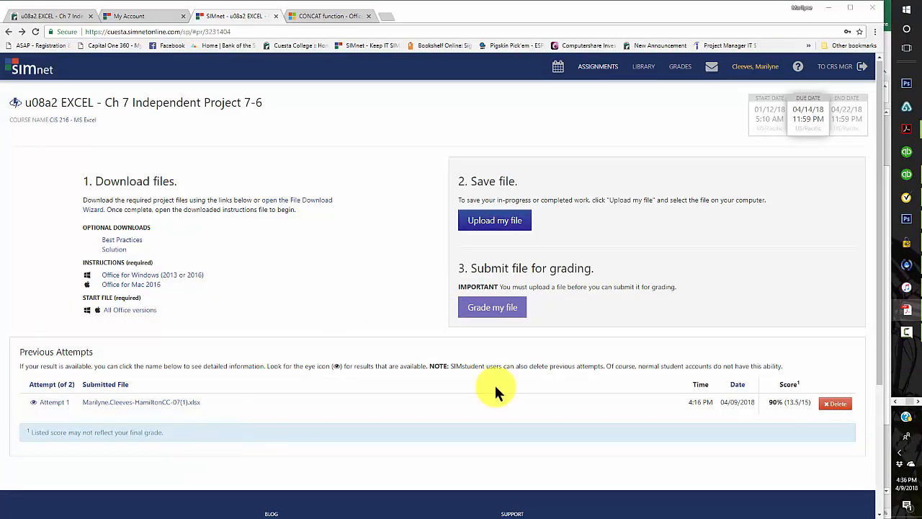
- Upload the HamiltonCC-07 (2) workbook to the Independent Project 7-6 page in SIMnet and submit it for grading
click(504, 221)
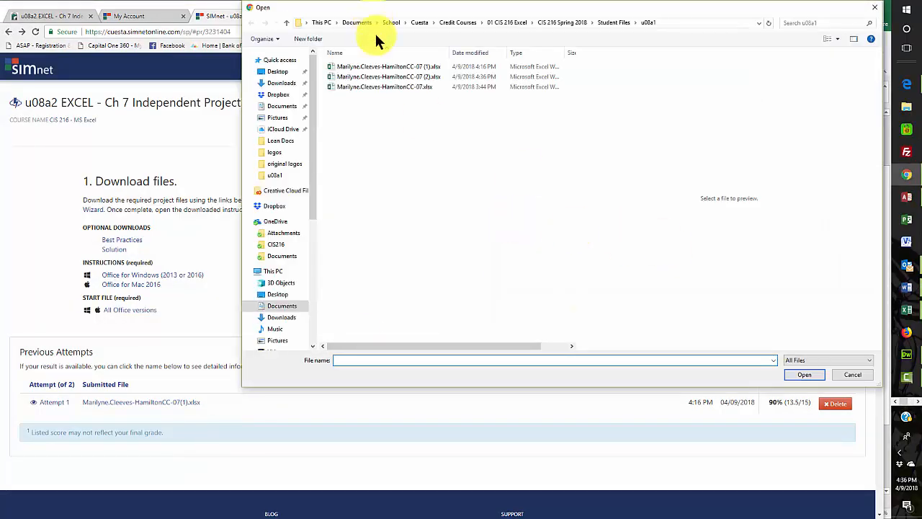
click(382, 76)
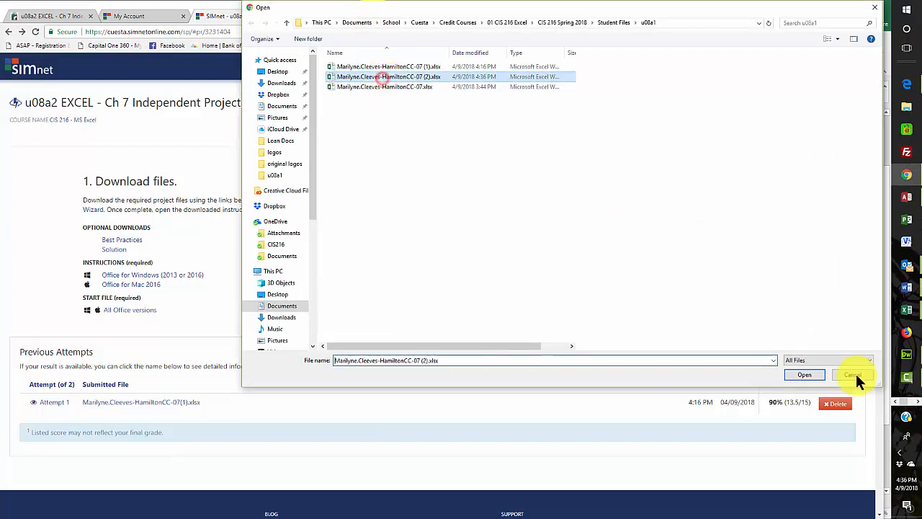
click(803, 370)
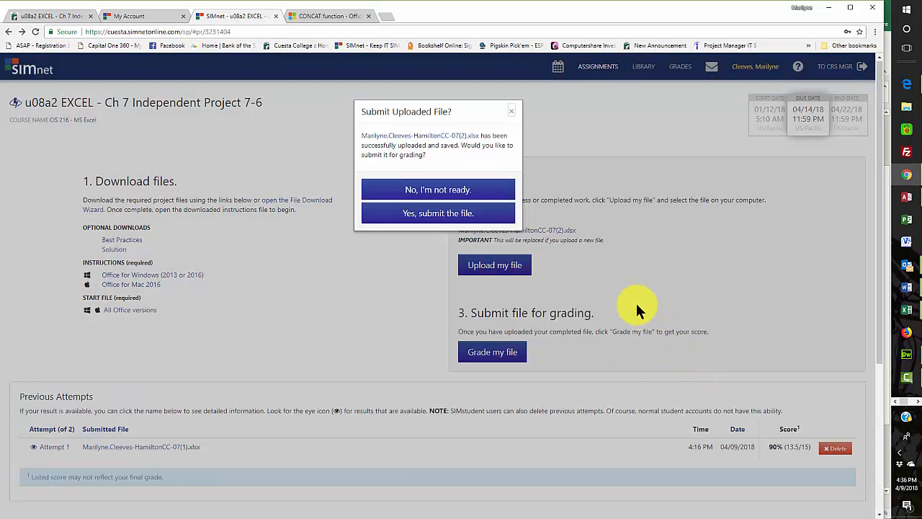
click(428, 213)
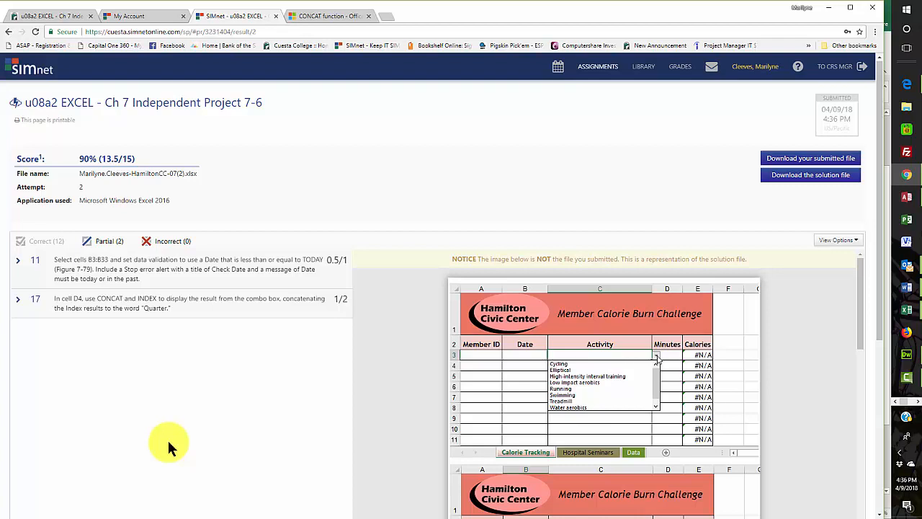
- Open the grading feedback for item 11, the date validation of cells B3:B33
click(60, 272)
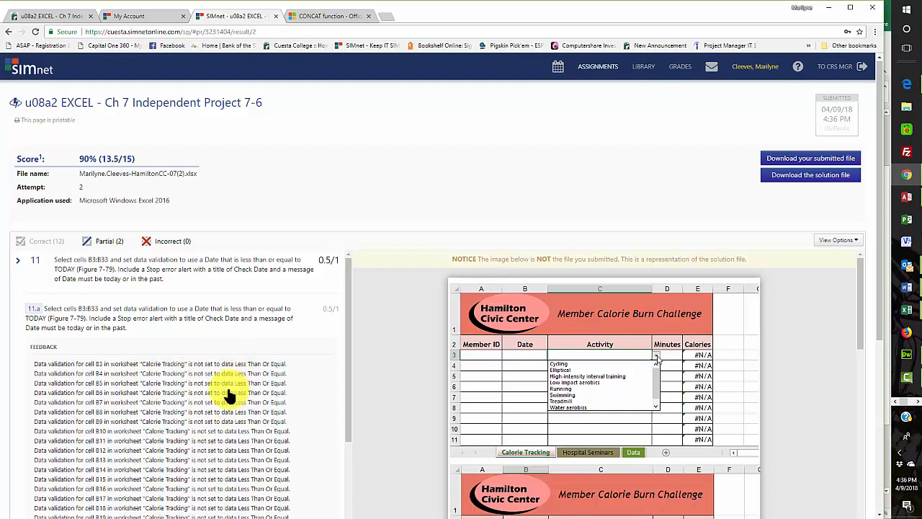
- Read through the cell-by-cell feedback for item 11 and continue to item 17 in the grading results
scroll(226, 392, down, 10)
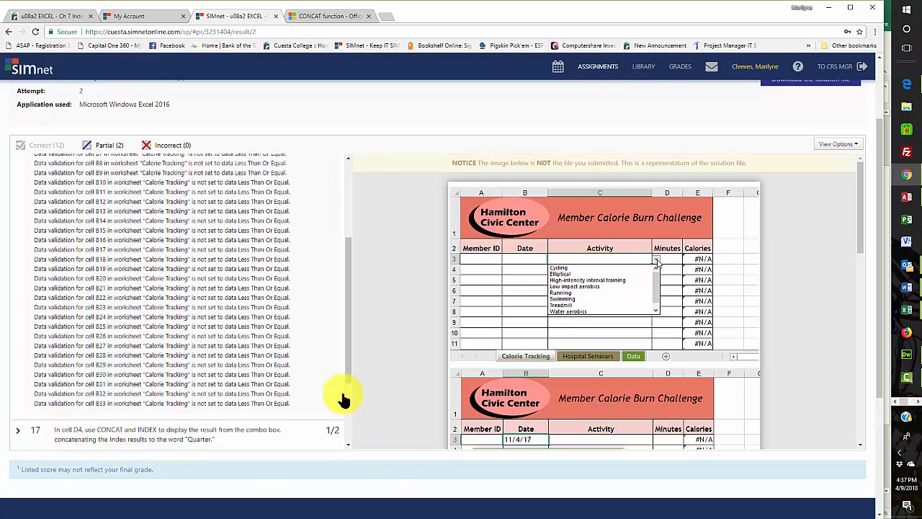
drag(350, 377, 343, 450)
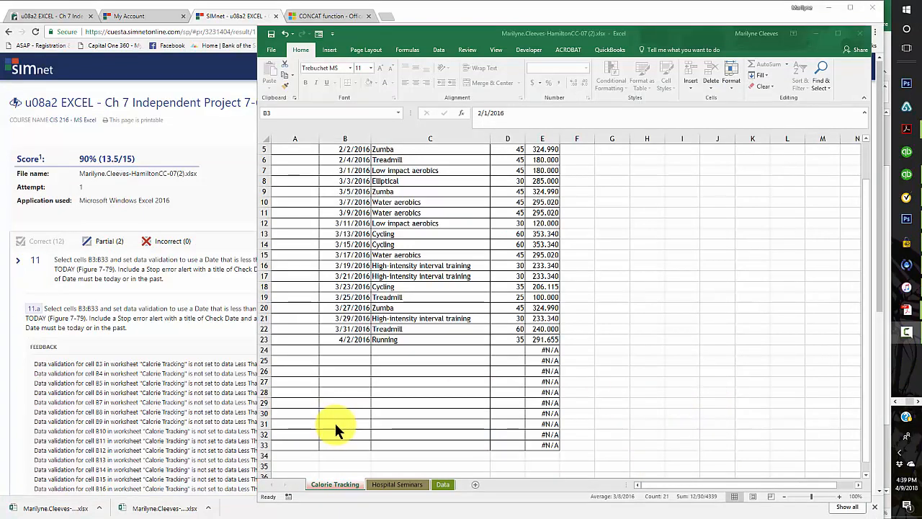
- Select cells B3:B33 on the Calorie Tracking sheet and unprotect the sheet so its data validation can be edited
shift+click(334, 444)
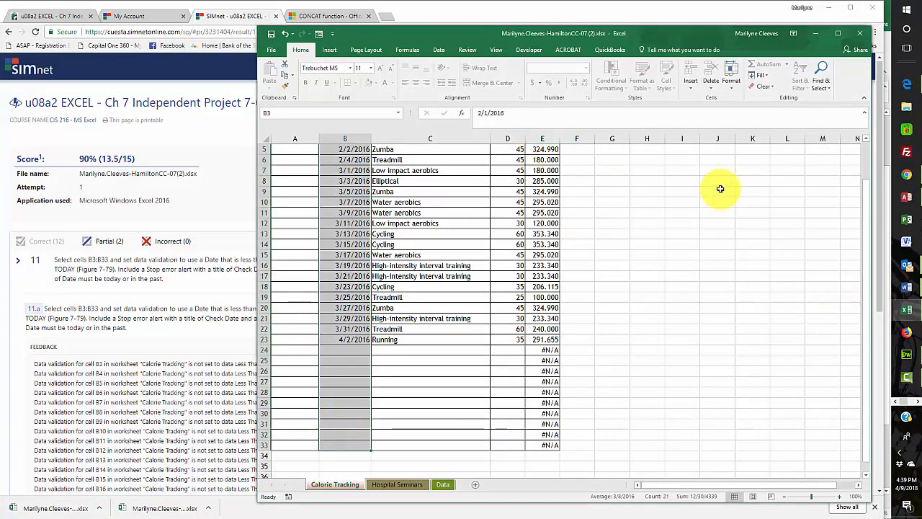
click(438, 51)
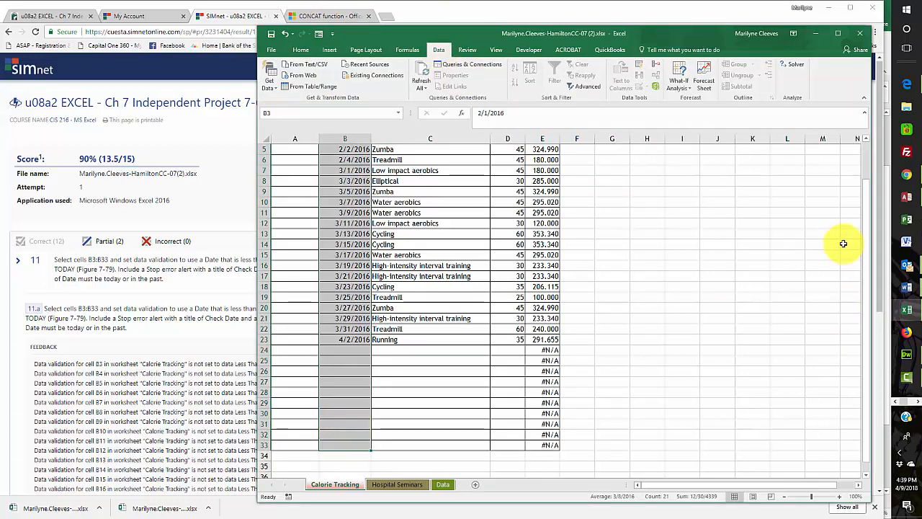
click(680, 213)
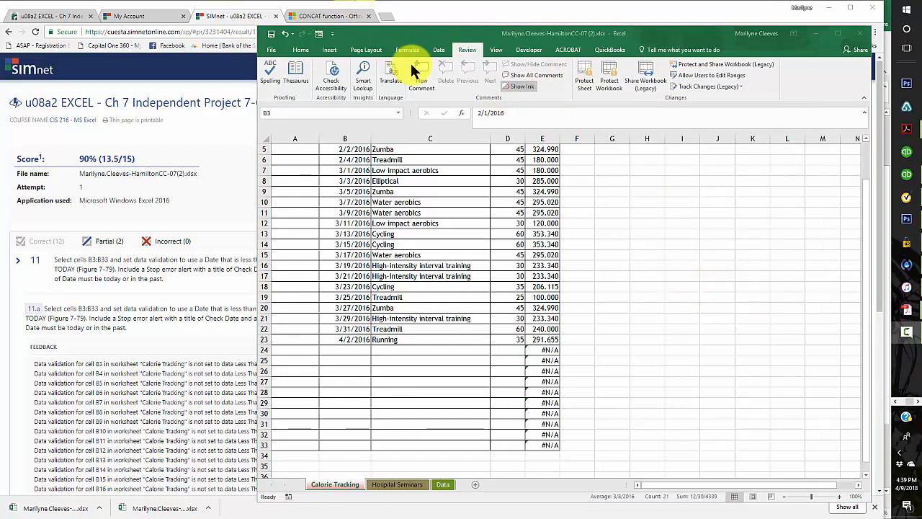
click(437, 52)
click(438, 50)
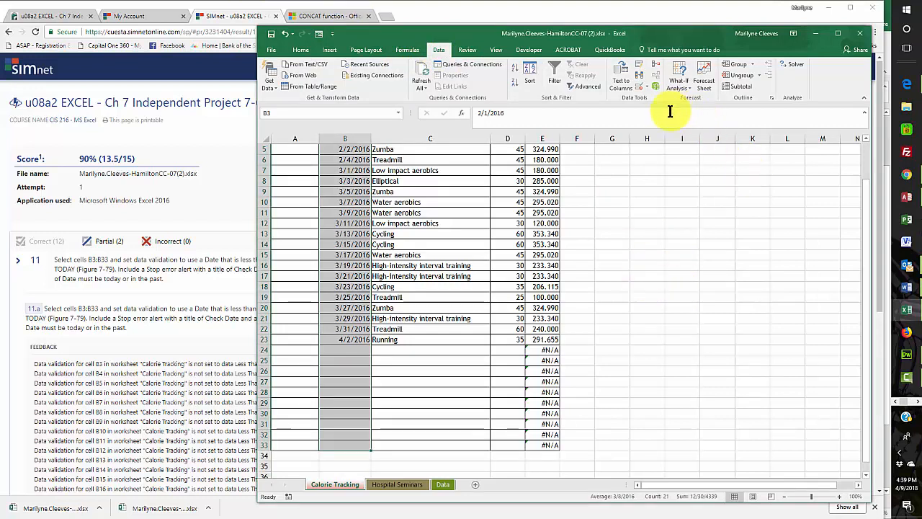
- Change the date validation of cells B3:B33 to less than or equal to =TODAY(), keeping the Stop alert titled Check Date
click(836, 33)
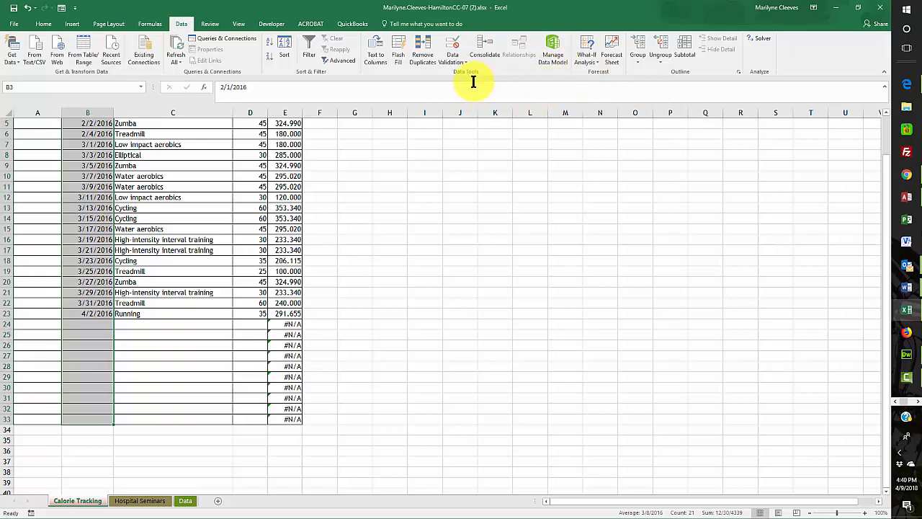
click(452, 62)
click(457, 72)
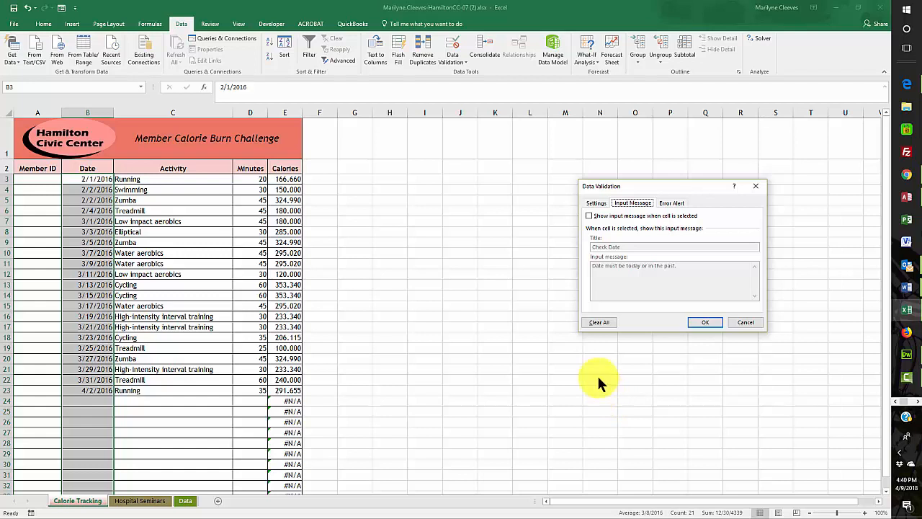
click(595, 203)
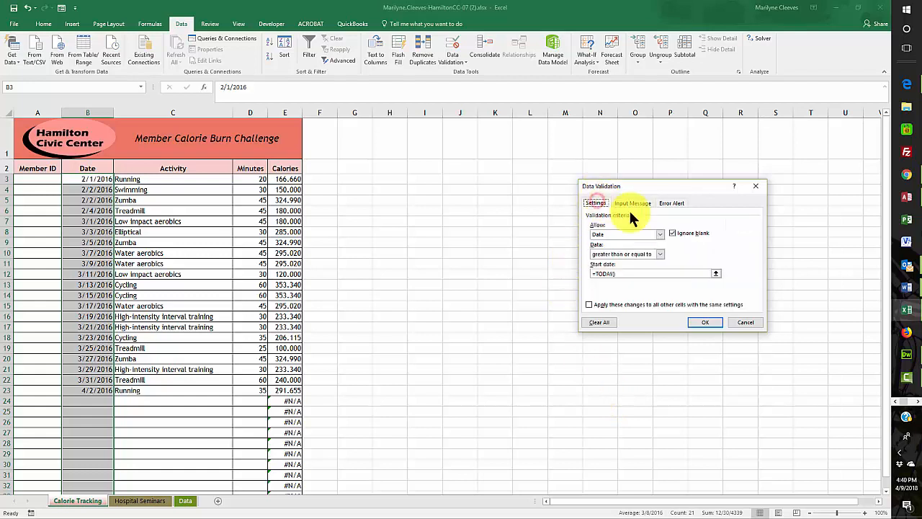
click(661, 253)
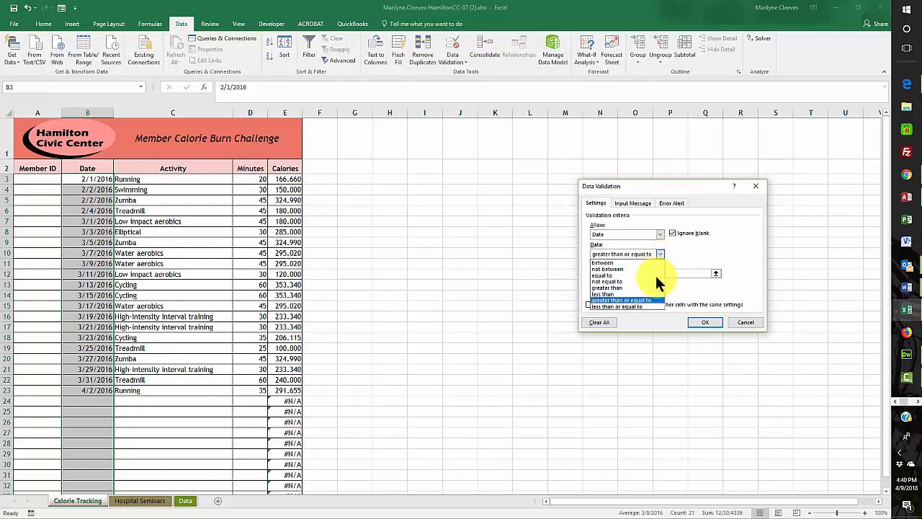
click(630, 304)
click(710, 322)
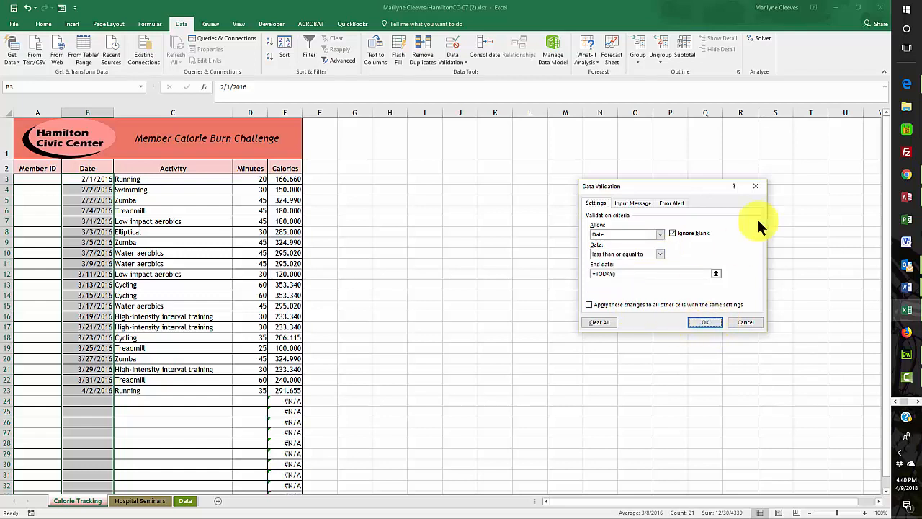
click(675, 203)
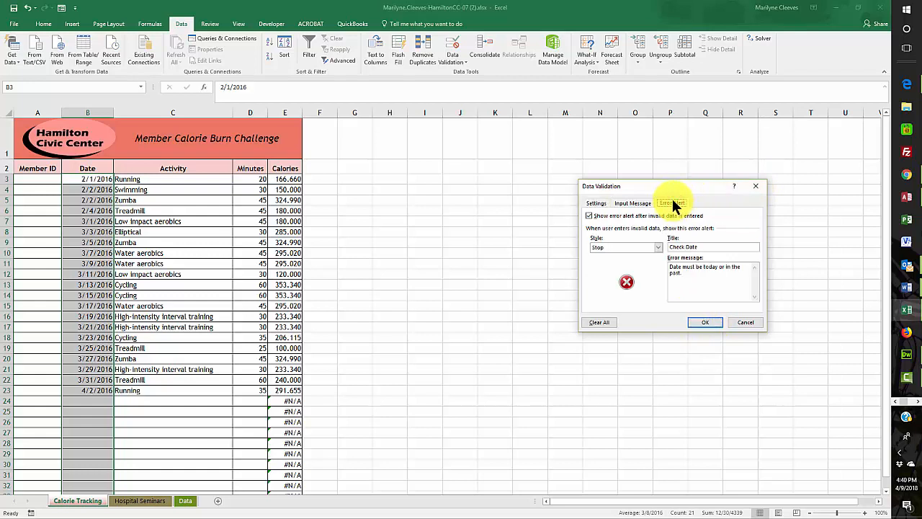
click(710, 322)
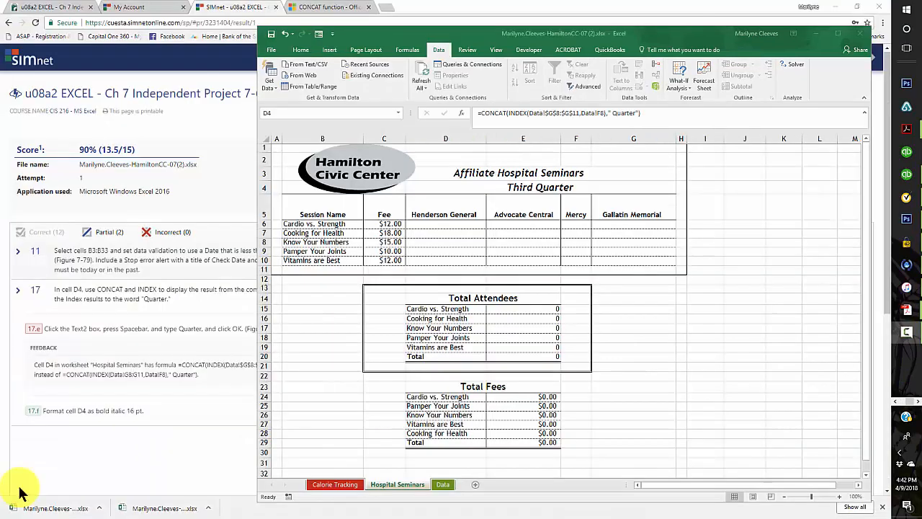
- Make the range in cell D4's formula on the Hospital Seminars sheet relative: =CONCAT(INDEX(Data!G8:G11,Data!F8)," Quarter")
click(563, 113)
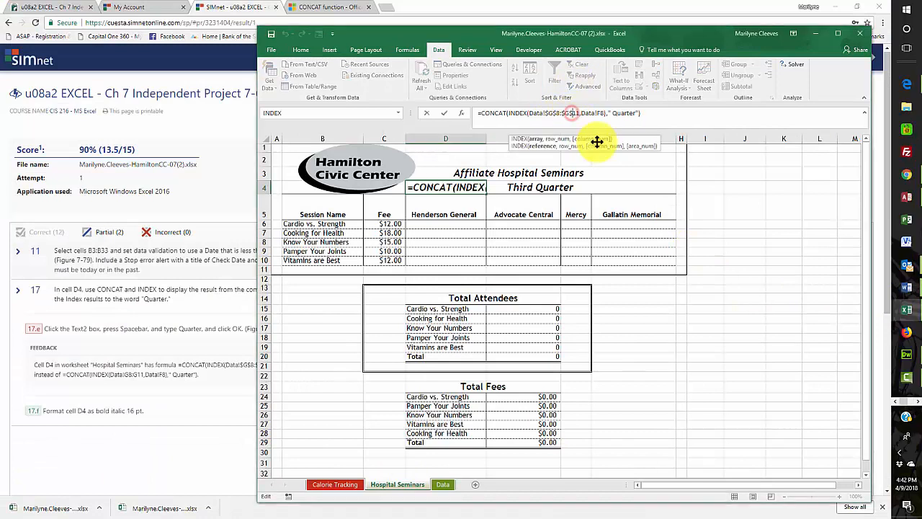
key(F4)
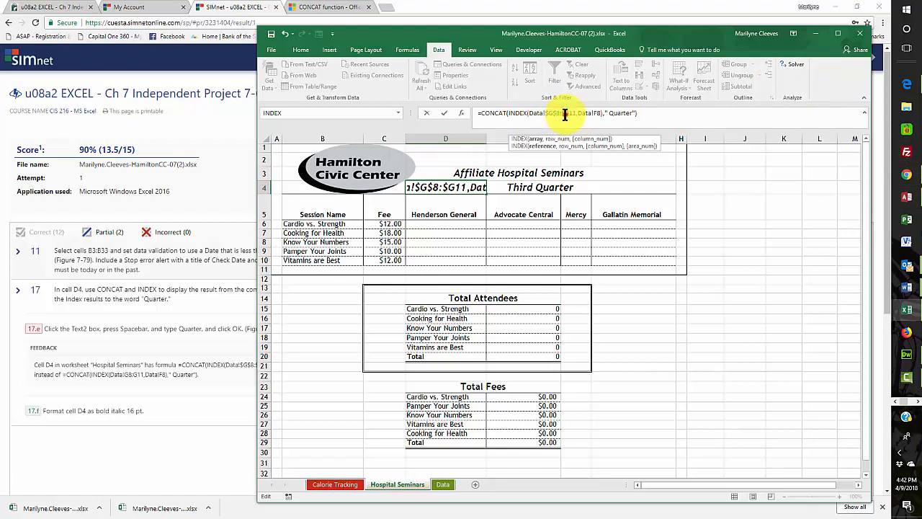
key(F4)
click(553, 113)
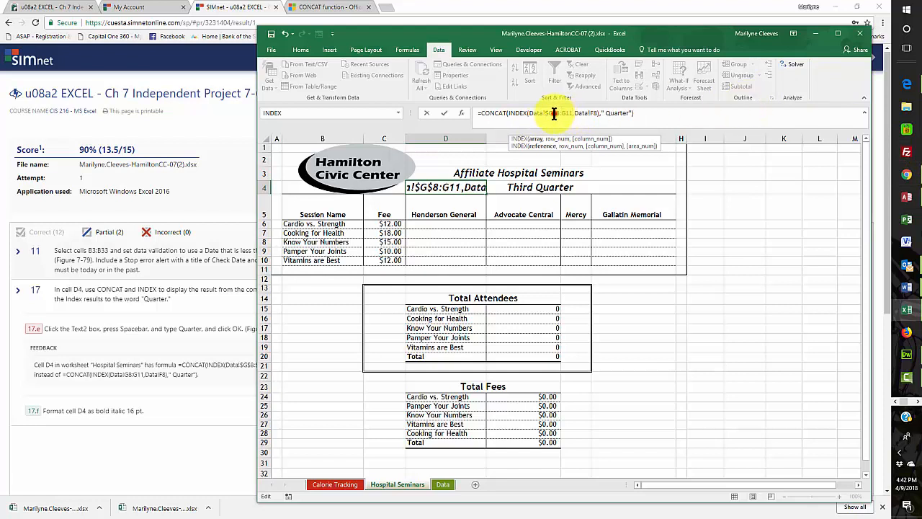
key(F4)
key(F4)
key(F4)
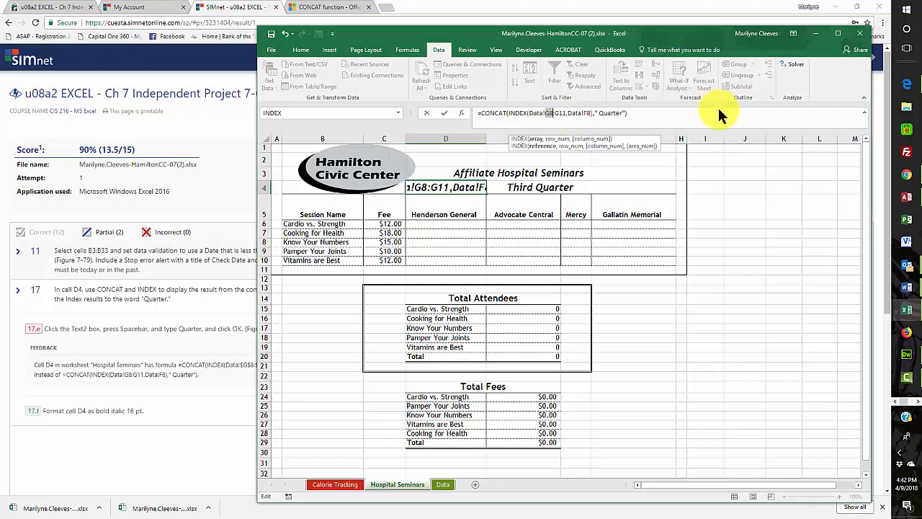
key(Return)
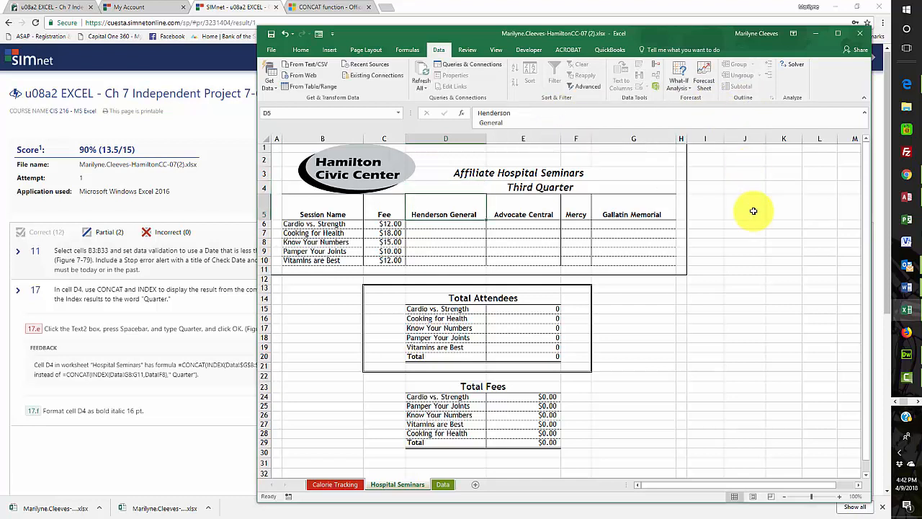
click(450, 186)
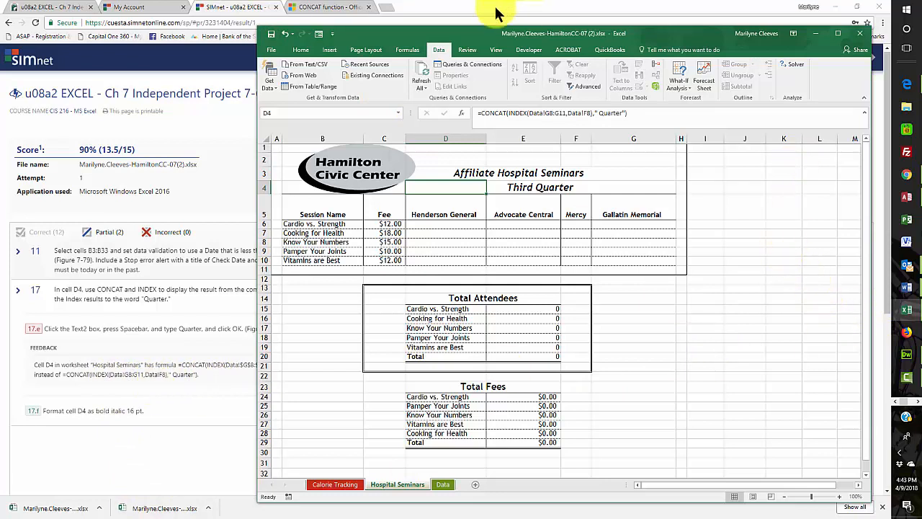
- Protect the Hospital Seminars sheet without a password, allowing only selection of locked and unlocked cells
click(465, 51)
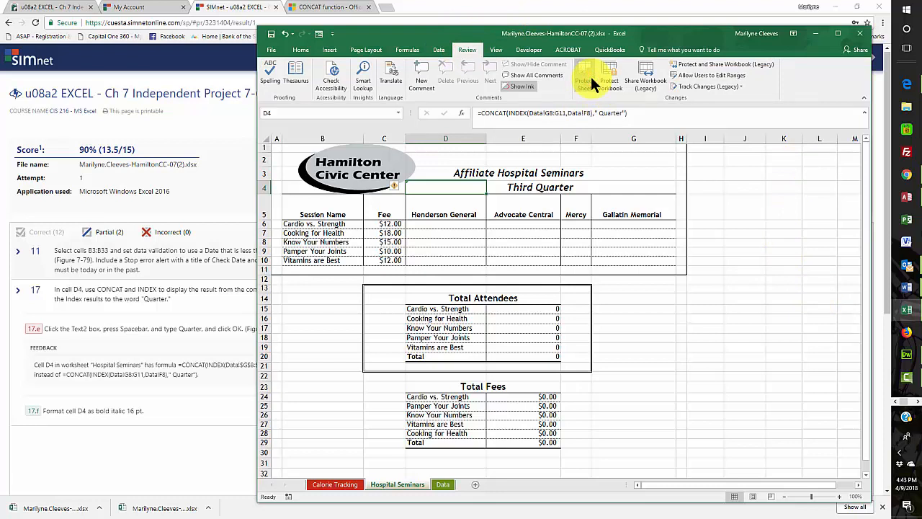
click(585, 78)
click(329, 484)
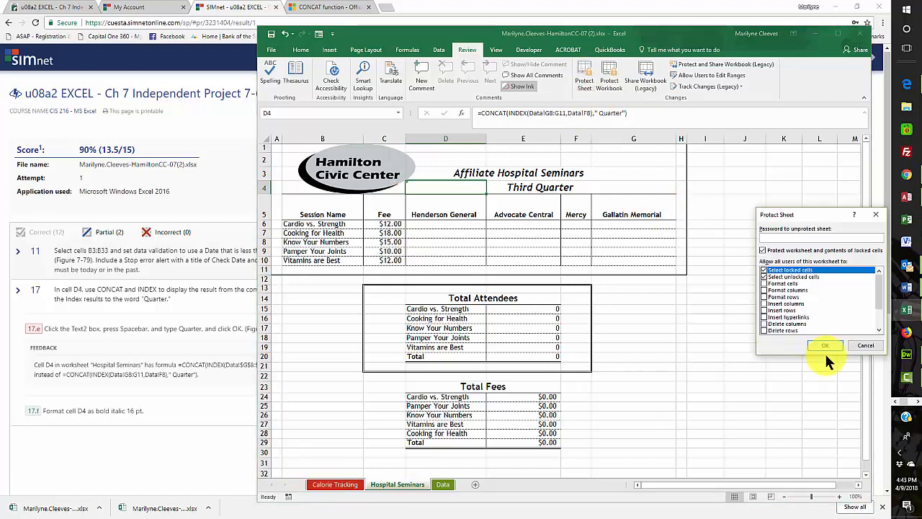
click(828, 345)
click(828, 346)
click(822, 343)
click(821, 346)
- Protect the Calorie Tracking sheet again without a password, and switch back to the SIMnet results page in Chrome
click(335, 483)
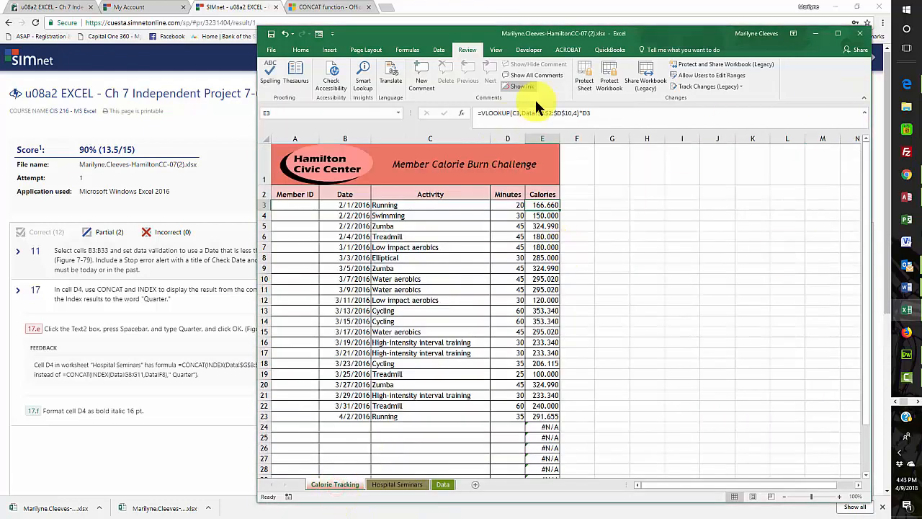
click(584, 75)
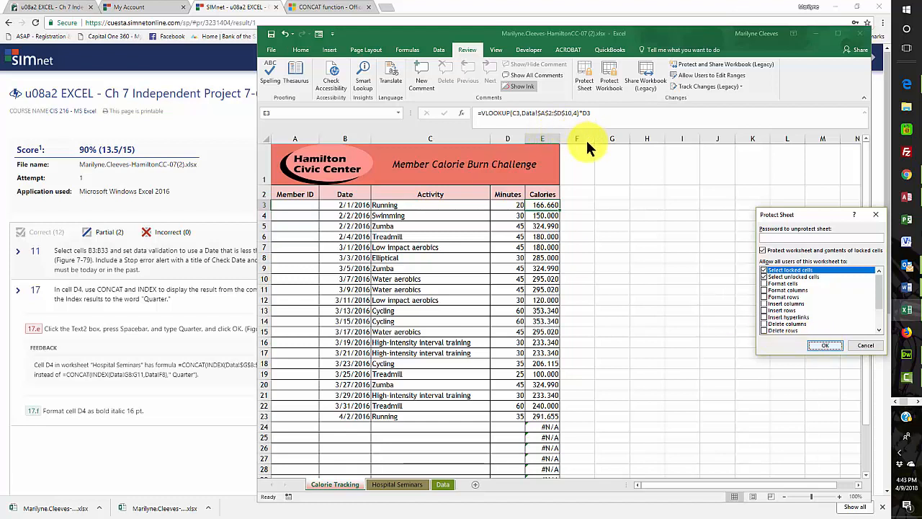
key(Return)
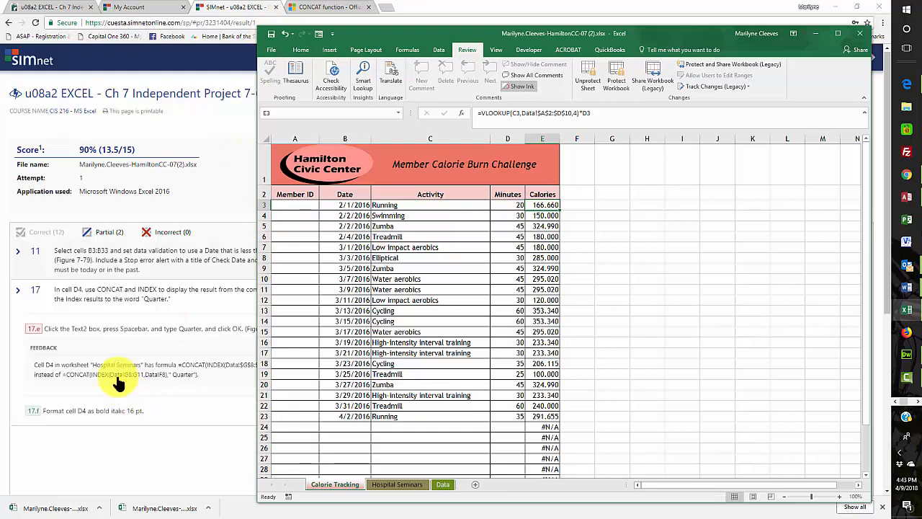
click(217, 182)
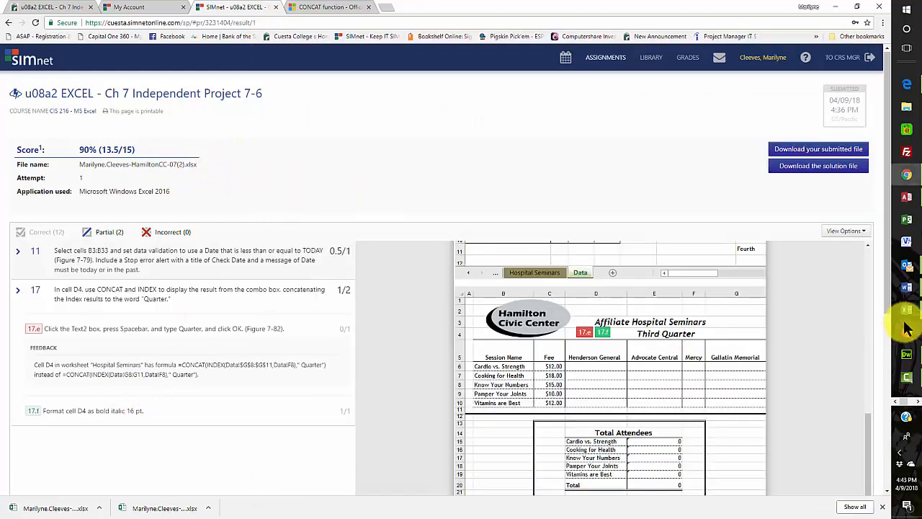